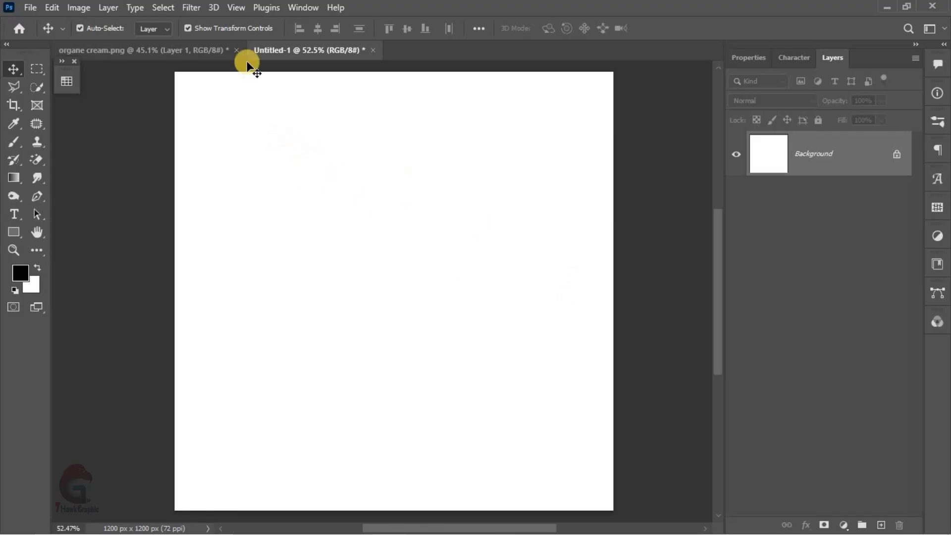
Step: Bring the cream jar from organe cream.png into Untitled-1 as a smart object, nudged down-left
left_click(163, 50)
mouse_move(412, 334)
left_mouse_down()
mouse_move(352, 43)
mouse_move(413, 236)
left_mouse_up()
right_click(836, 155)
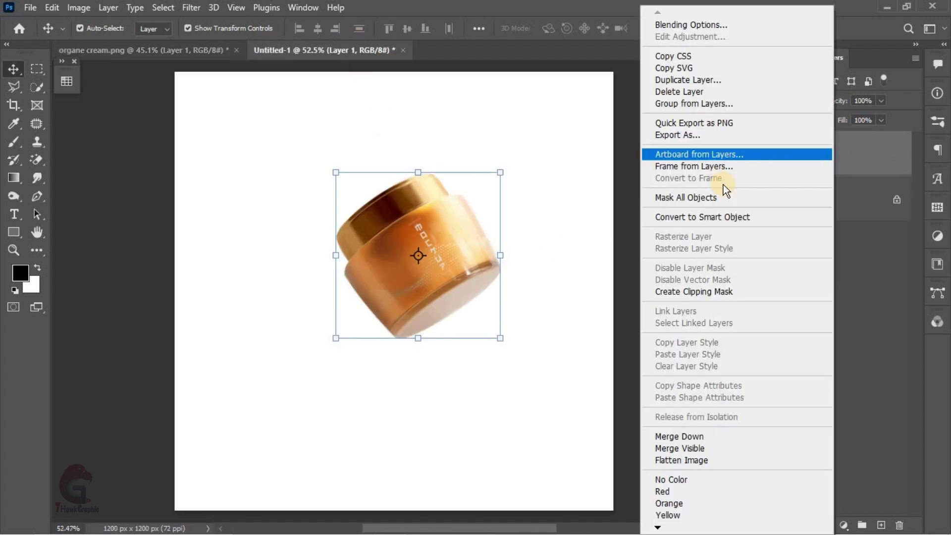
left_click(708, 218)
left_click_drag(468, 273, 455, 309)
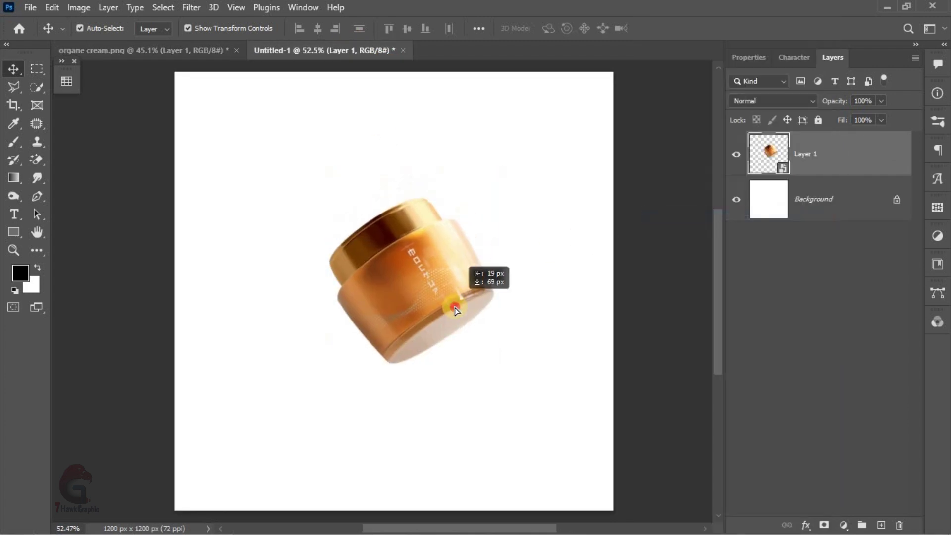
left_click(846, 212)
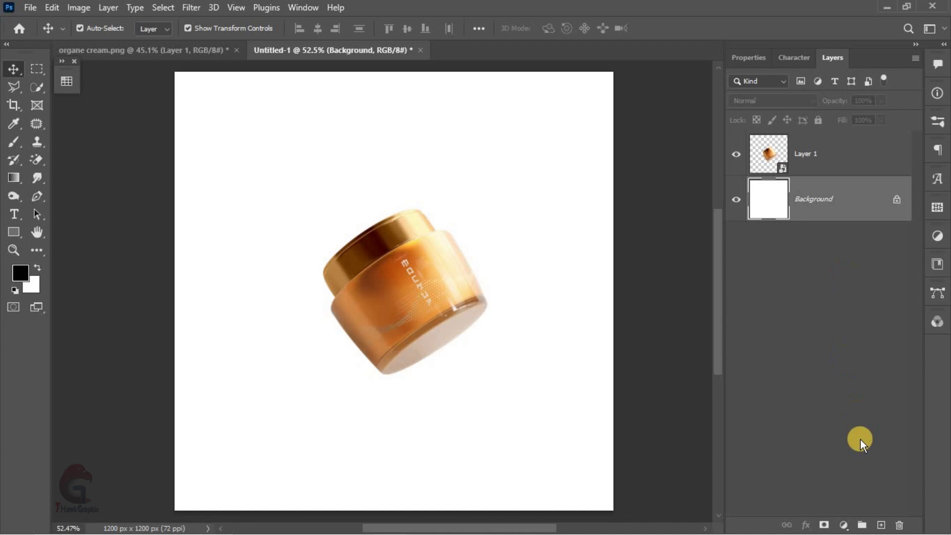
Step: Draw a wide dark brown rectangle across the lower left on a new layer
left_click(880, 525)
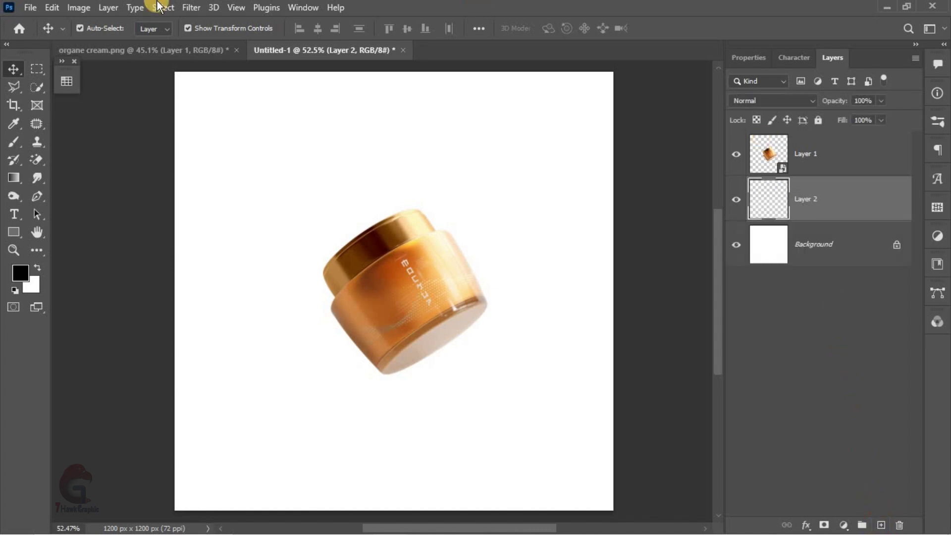
left_click(11, 239)
left_click(85, 233)
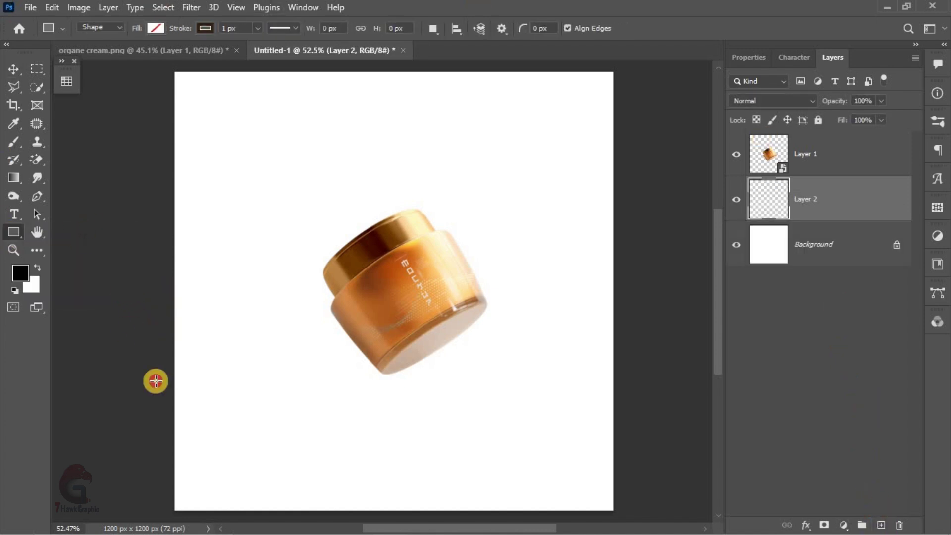
left_click_drag(125, 288, 498, 443)
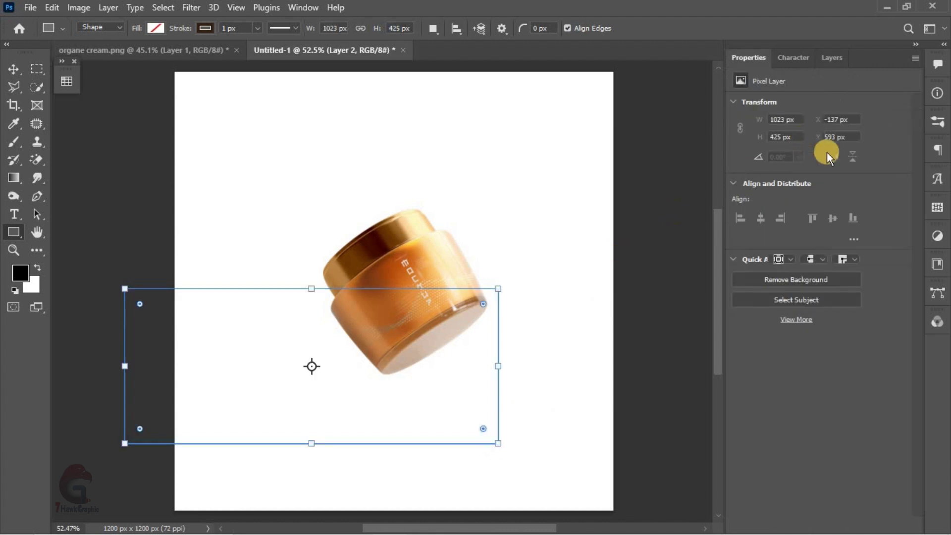
left_click(776, 223)
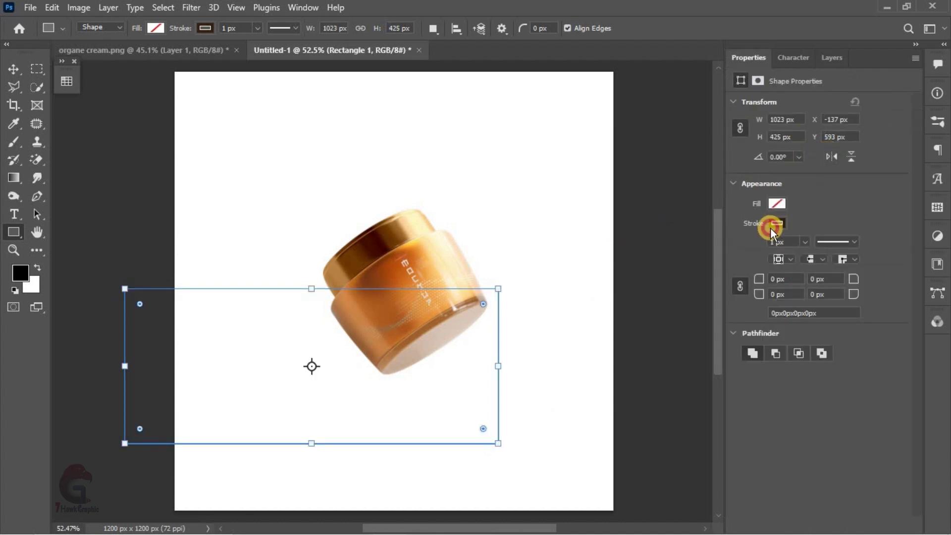
left_click(782, 203)
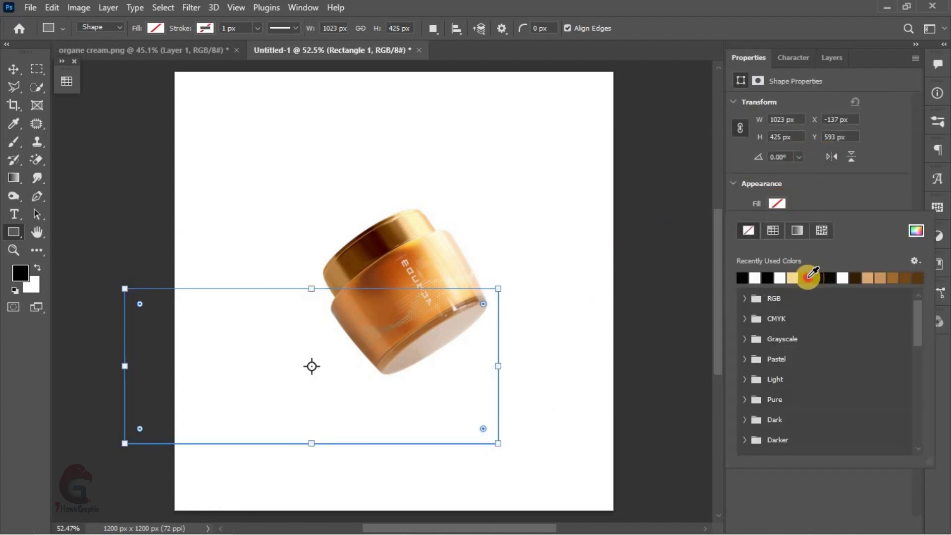
left_click(809, 277)
Step: Skew, rotate and distort the rectangle into a slanted platform shape
left_click(832, 57)
key("v")
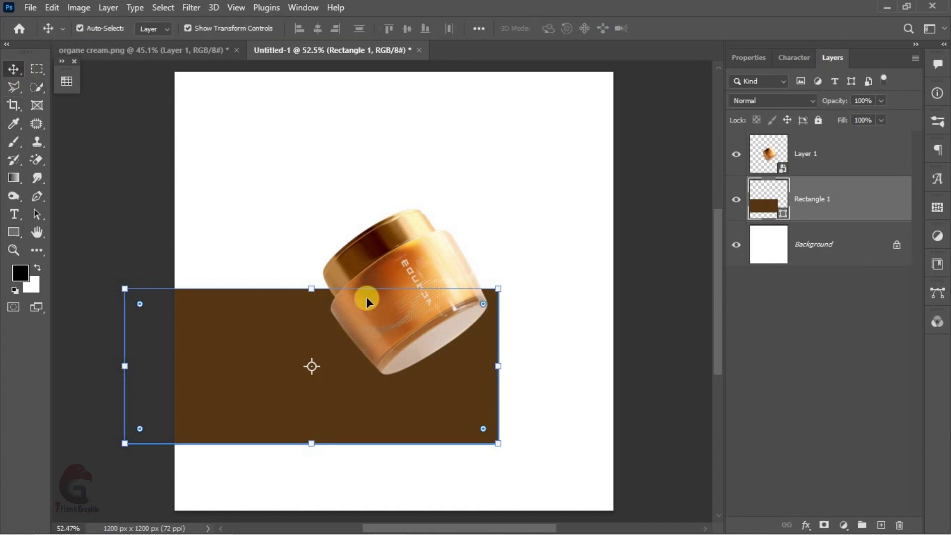
left_click_drag(315, 291, 240, 322)
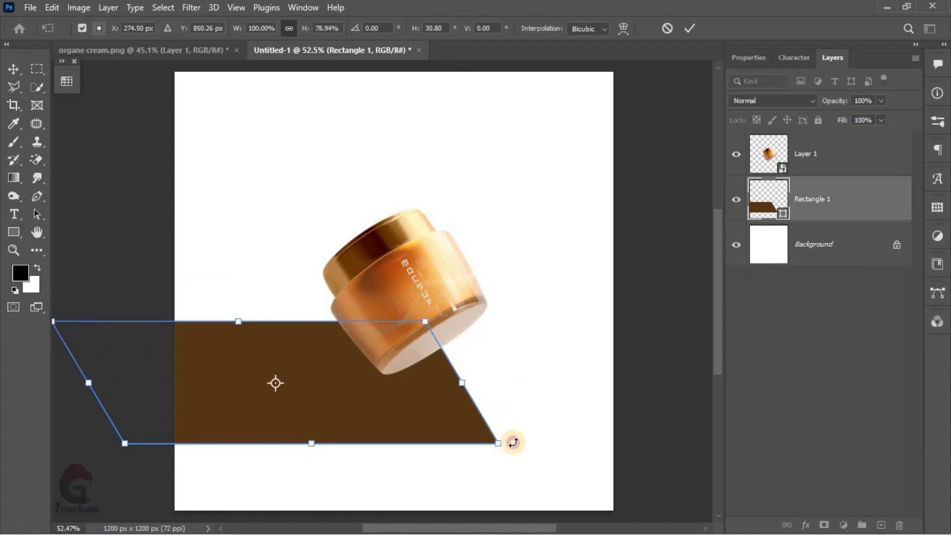
left_click_drag(509, 440, 505, 456)
left_click_drag(389, 428, 406, 394)
left_click_drag(78, 256, 99, 222)
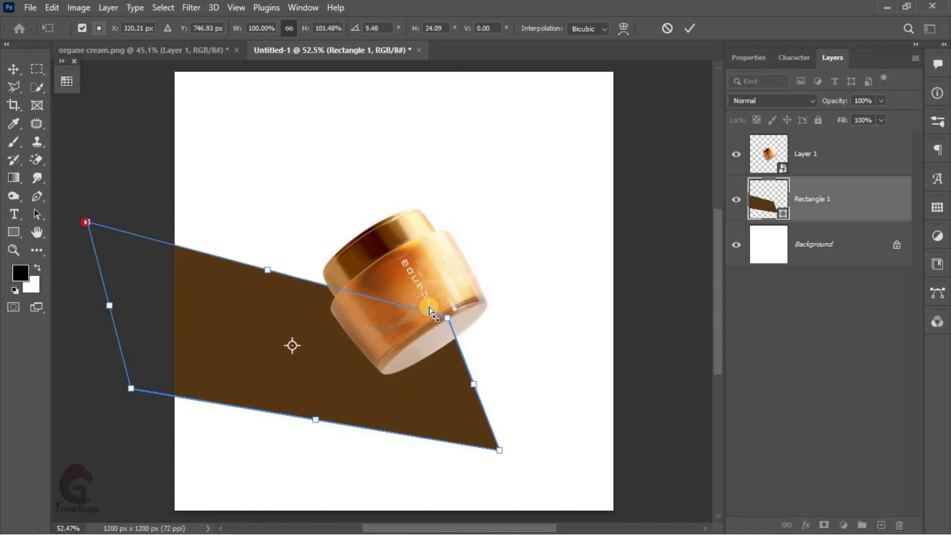
Step: Add a Solid Color fill above Background in a lighter brown sampled from the platform
left_click(673, 272)
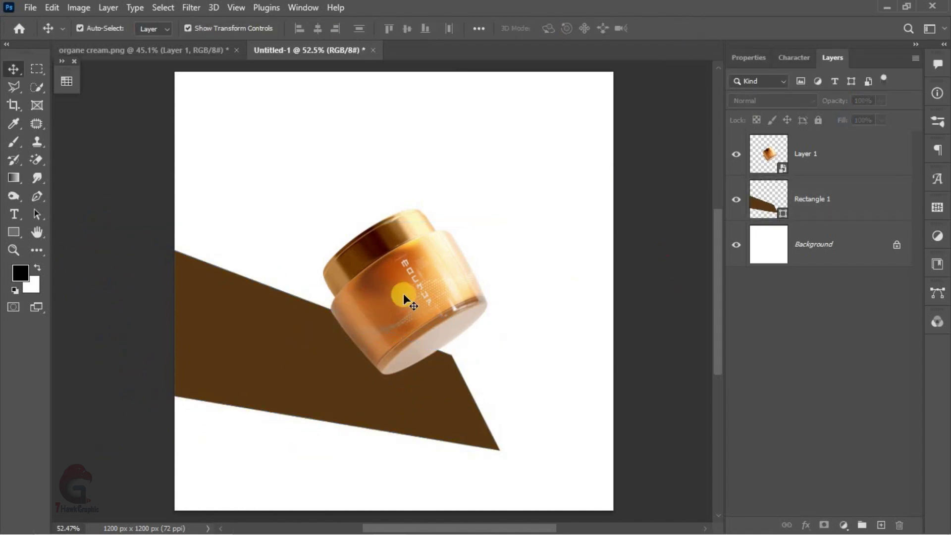
left_click(404, 293)
left_click(838, 242)
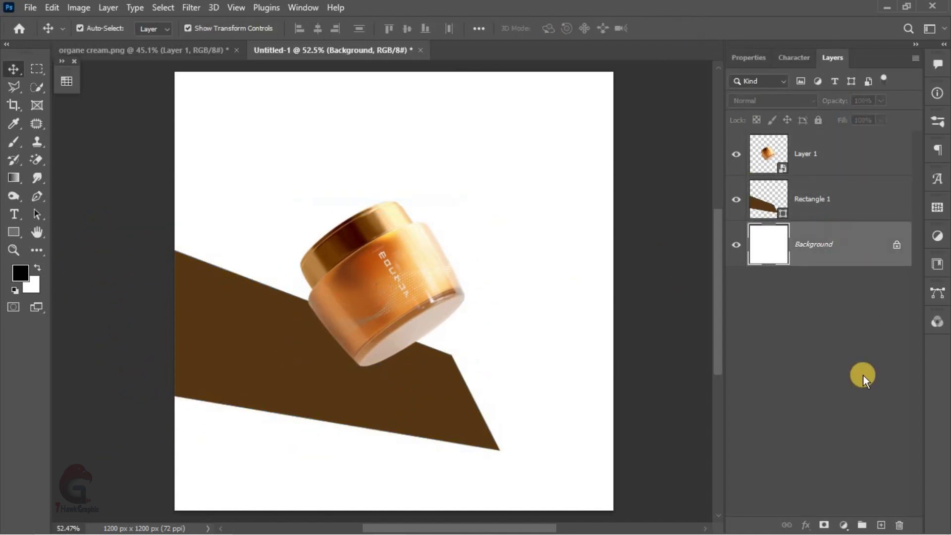
left_click(845, 526)
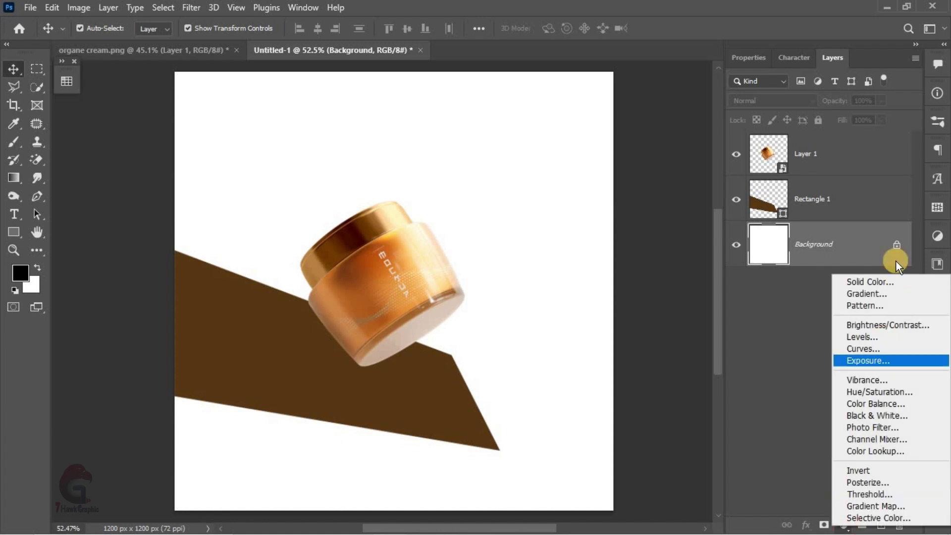
left_click(890, 283)
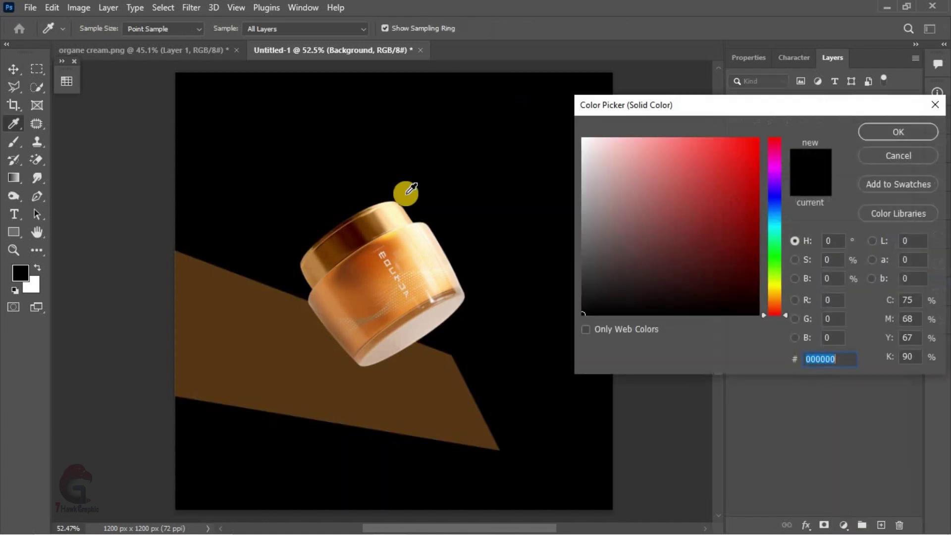
left_click(264, 302)
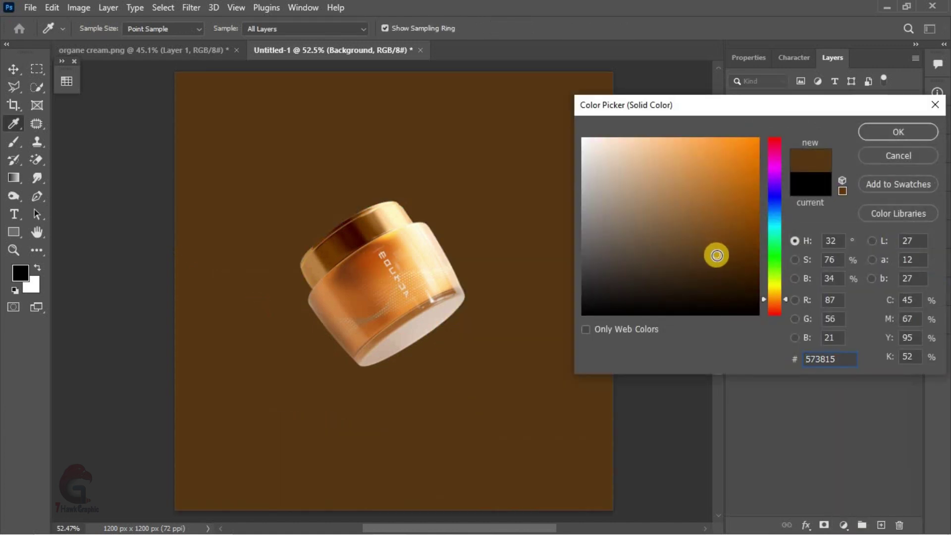
left_click_drag(717, 254, 707, 227)
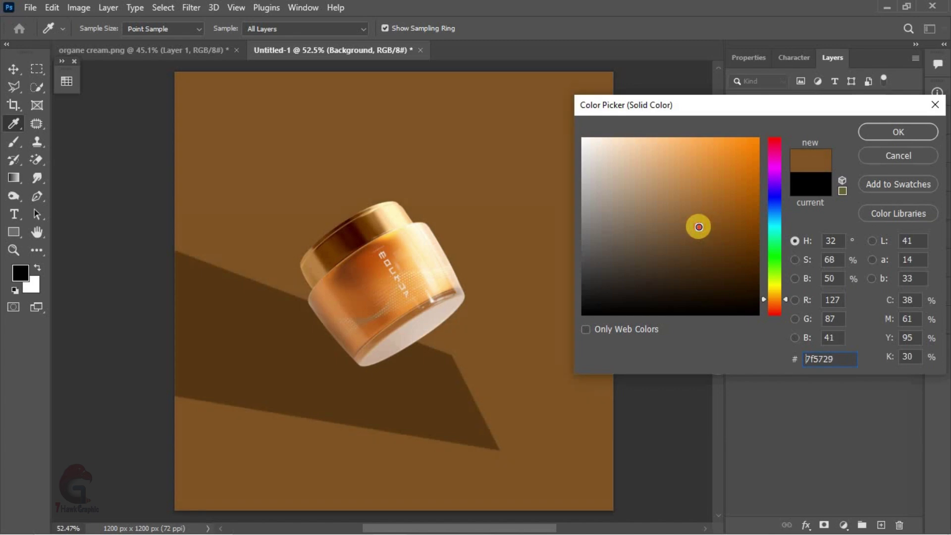
left_click(898, 132)
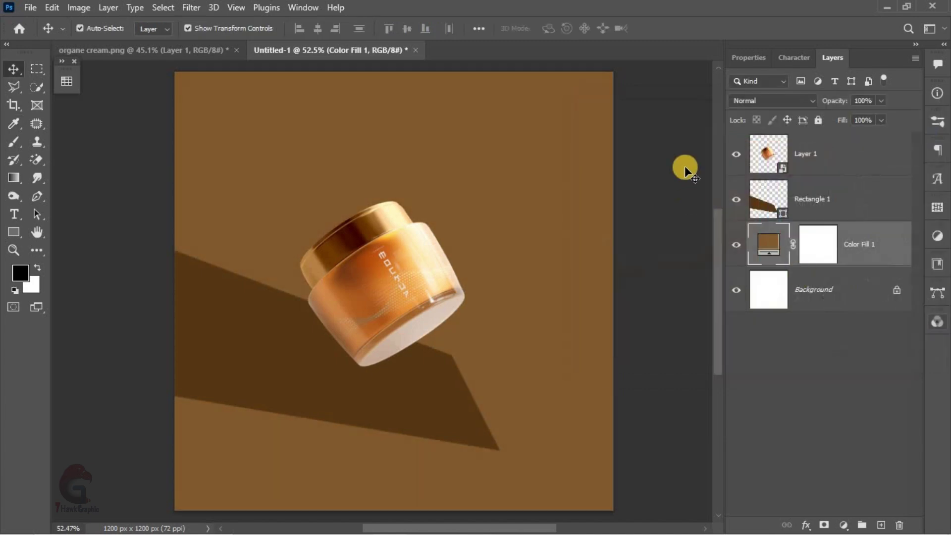
left_click(813, 208)
Step: Add a new layer clipped to the Rectangle 1 platform shape
left_click(880, 524)
right_click(839, 202)
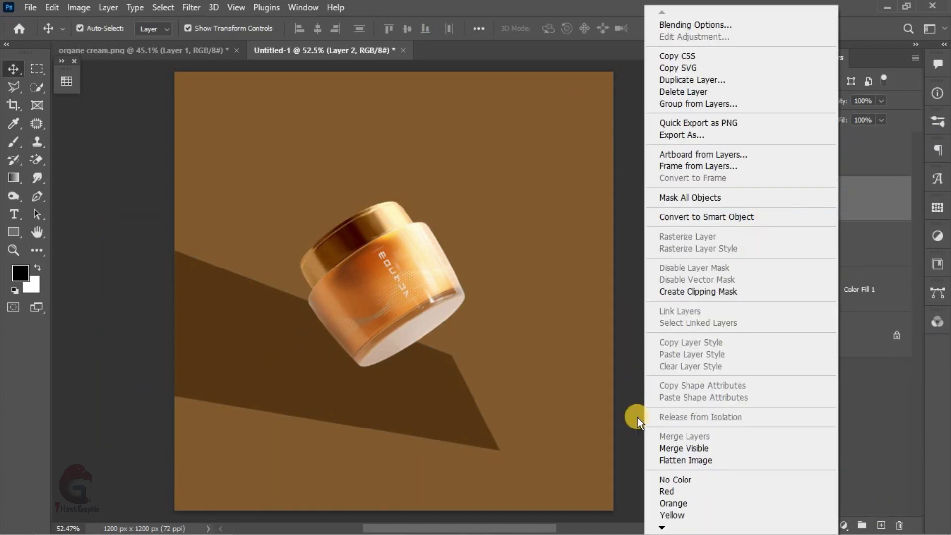
left_click(695, 293)
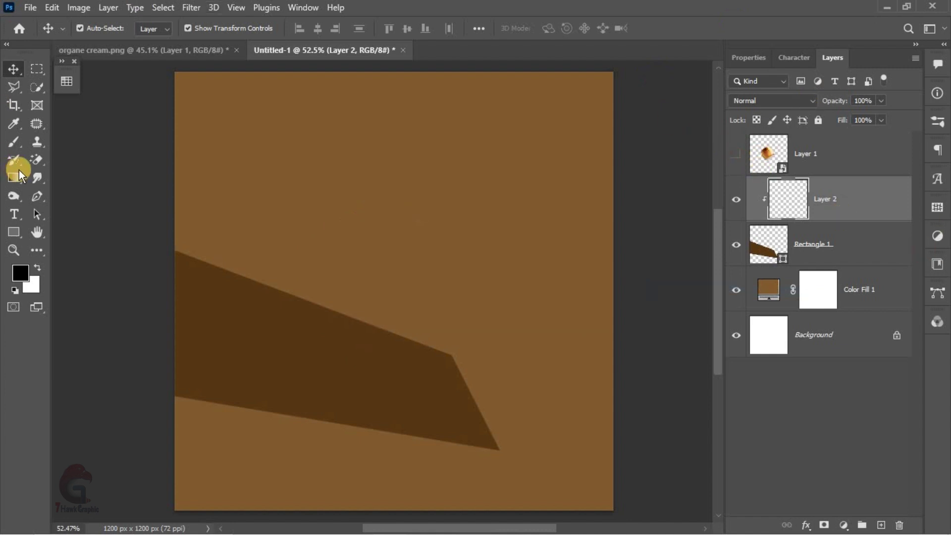
Step: Set the foreground colour to a light tan based on the backdrop brown
key("b")
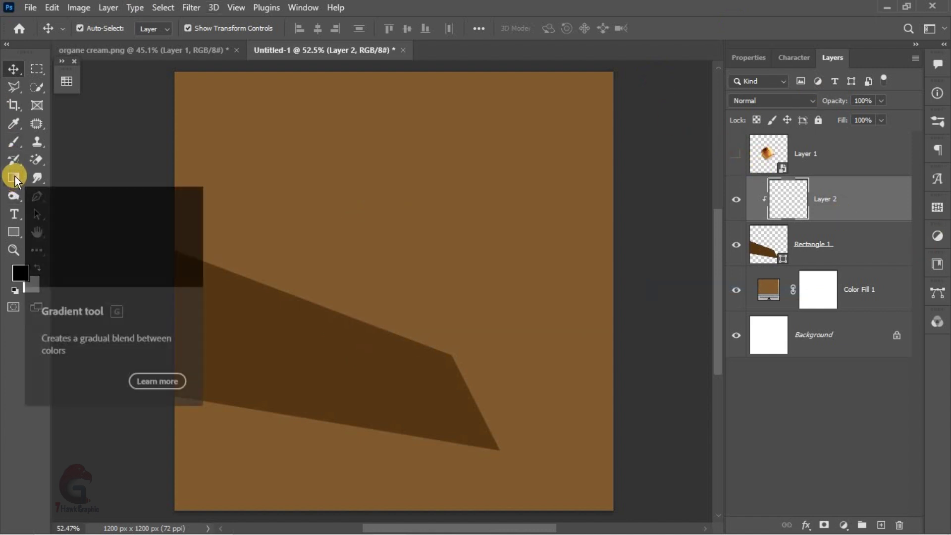
left_click(14, 178)
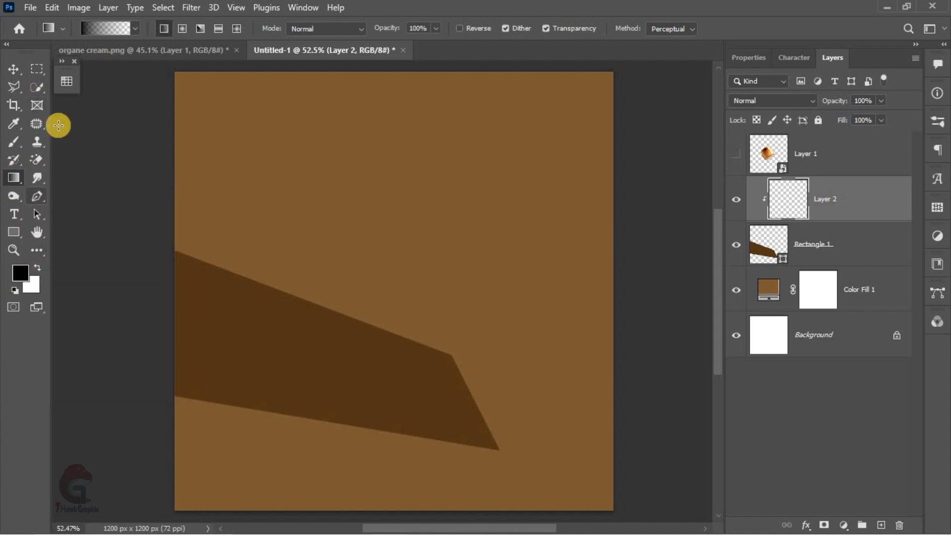
left_click(20, 276)
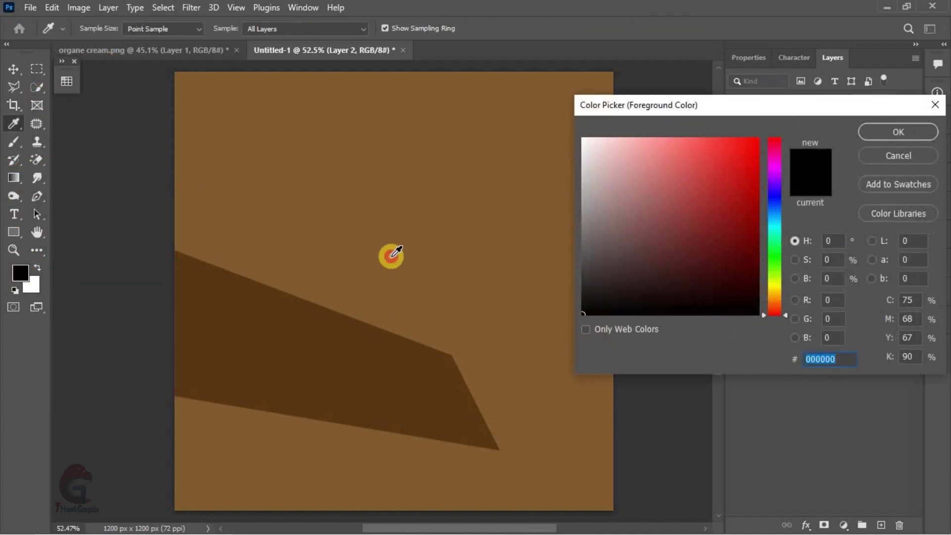
left_click(392, 256)
left_click_drag(689, 223, 658, 150)
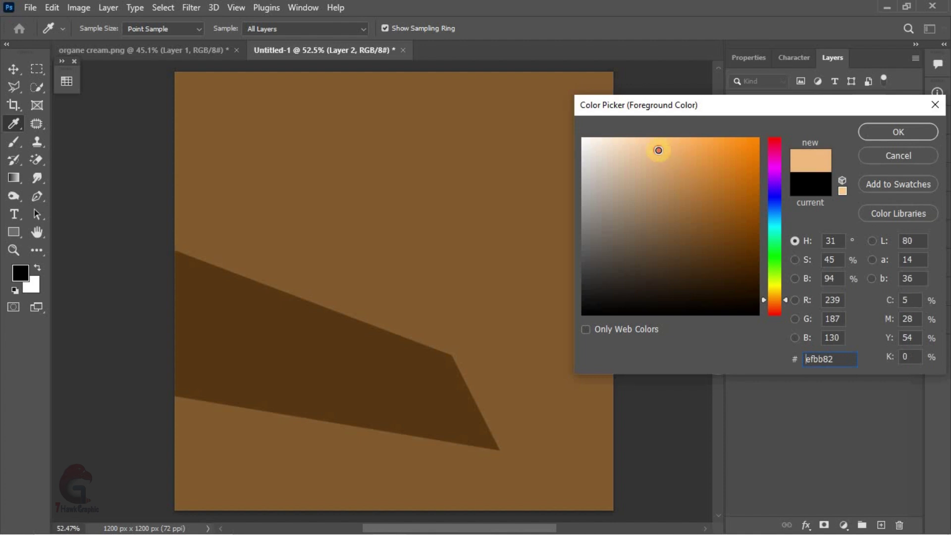
left_click(897, 131)
Step: Lay a tan-to-transparent gradient across the platform from its right tip
key("g")
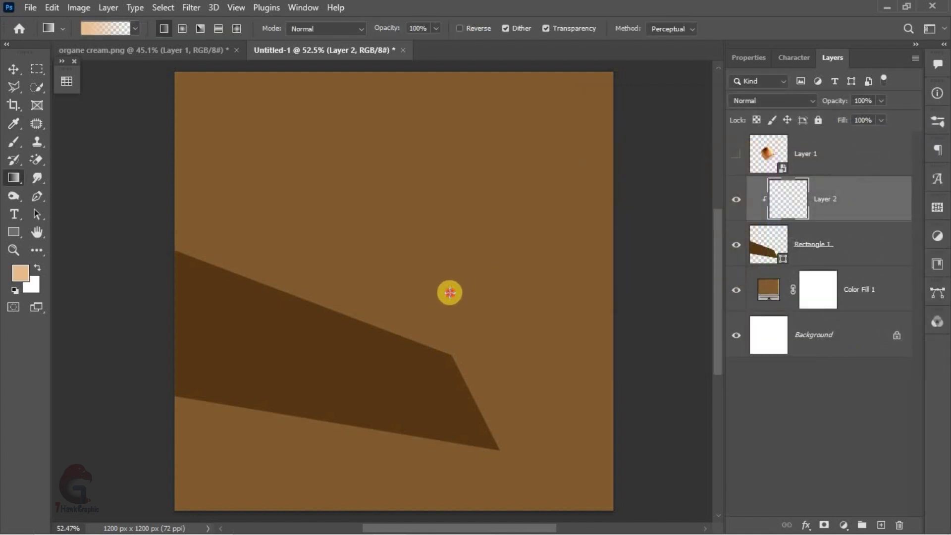
mouse_move(450, 293)
left_mouse_down()
mouse_move(336, 436)
mouse_move(290, 461)
left_mouse_up()
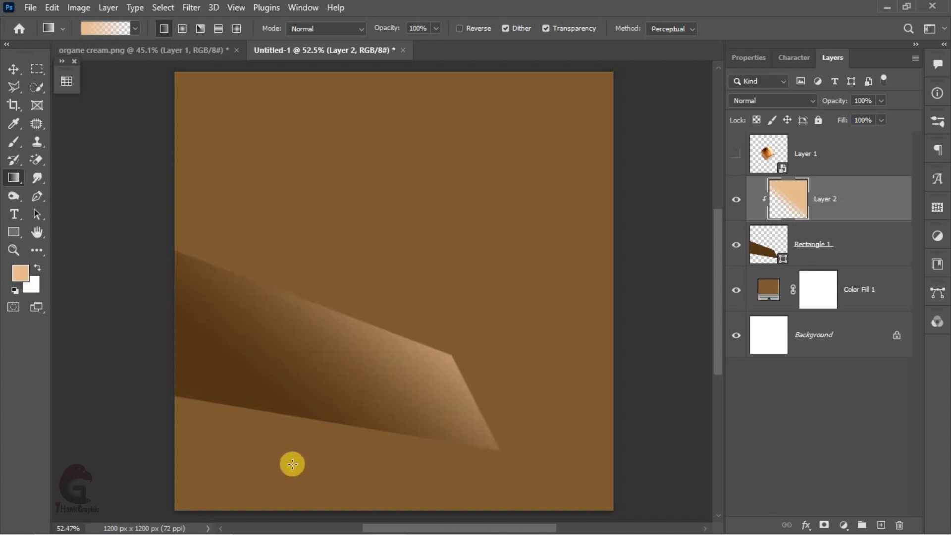
left_click_drag(419, 278, 343, 462)
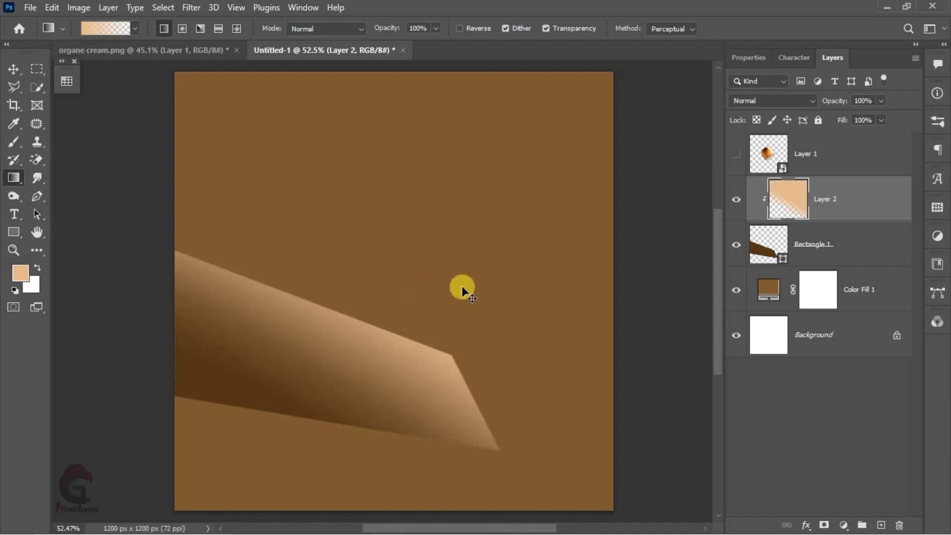
key("ctrl+z")
mouse_move(468, 259)
left_mouse_down()
mouse_move(352, 446)
mouse_move(355, 469)
mouse_move(351, 461)
left_mouse_up()
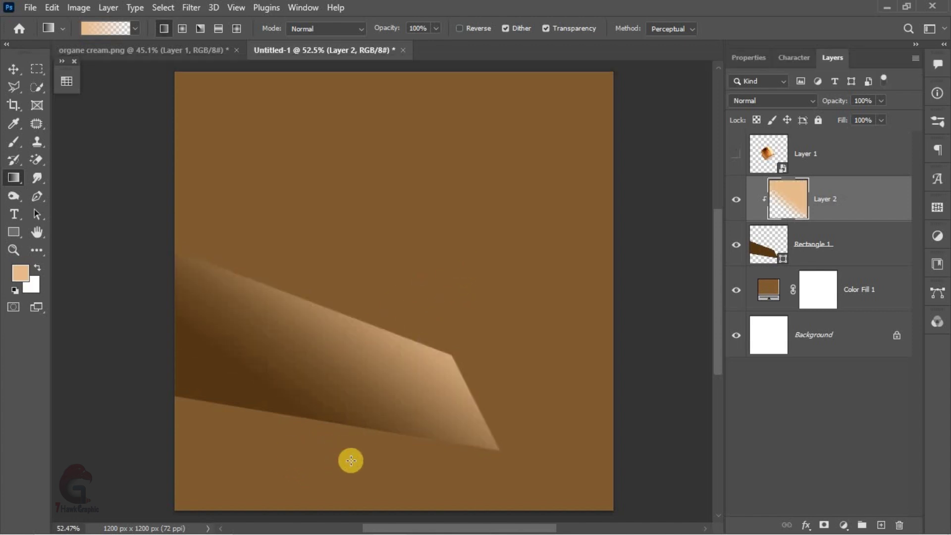
left_click(13, 69)
Step: Set Layer 2 to Screen blending and resize the highlight slightly larger and left
left_click(771, 102)
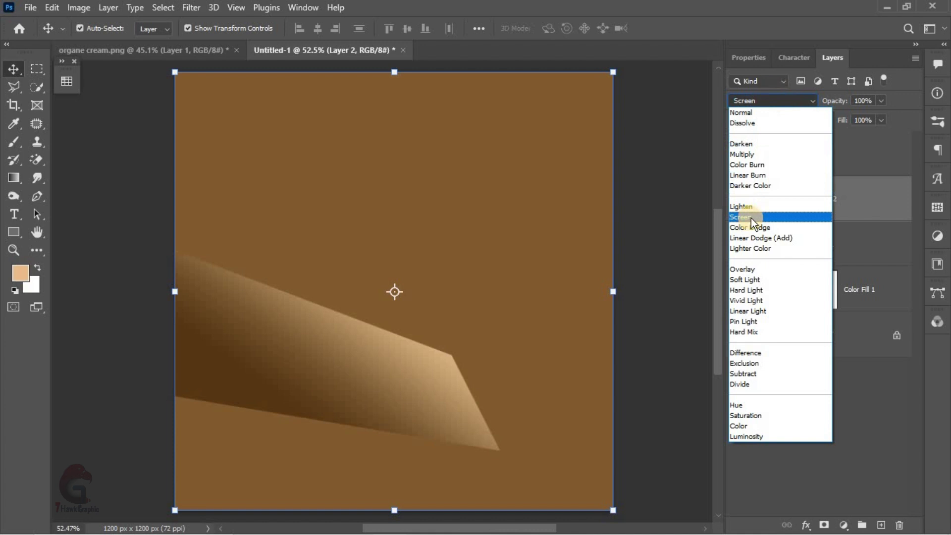
left_click(751, 218)
key("ctrl+t")
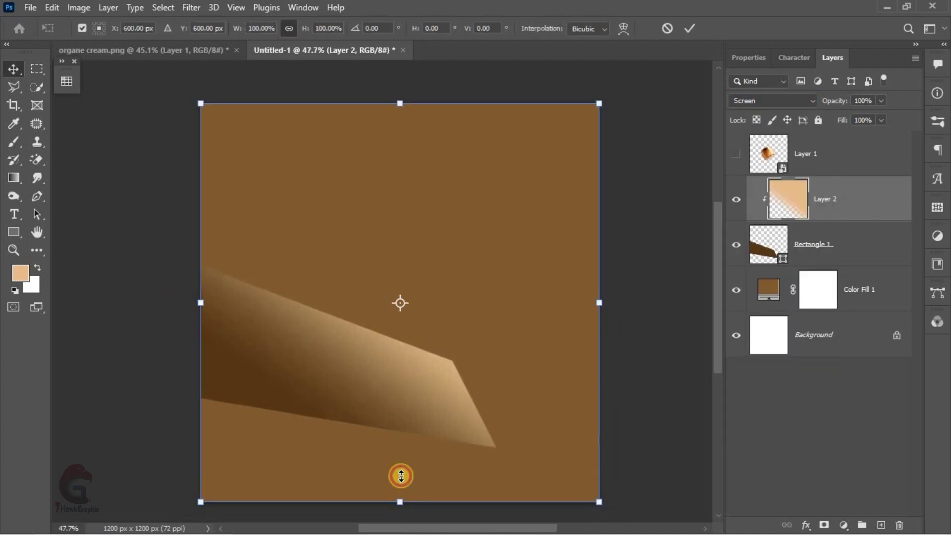
left_click_drag(400, 503, 400, 471)
left_click_drag(396, 404, 385, 404)
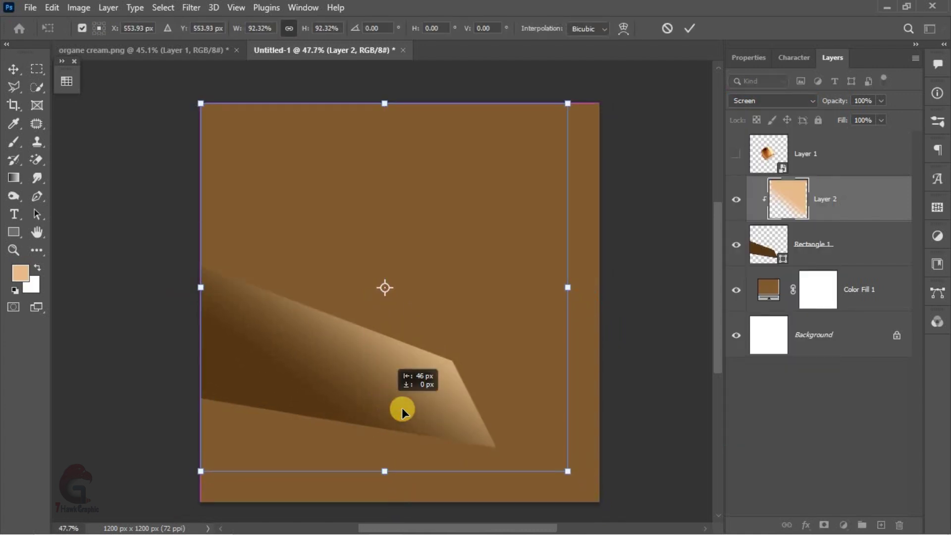
left_click(689, 28)
key("ctrl+0")
Step: Duplicate Layer 2 beneath itself and set the copy to Soft Light
left_click(841, 199)
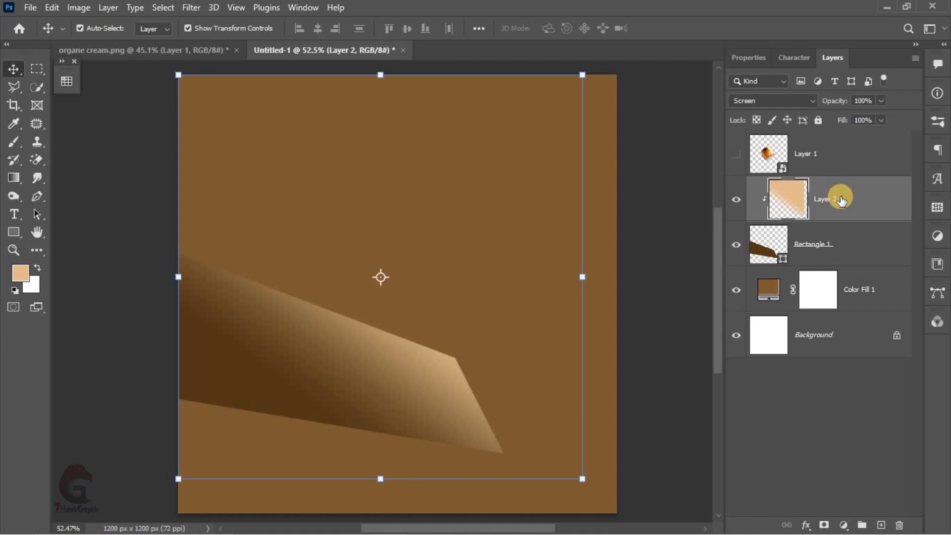
left_click_drag(841, 203, 837, 224)
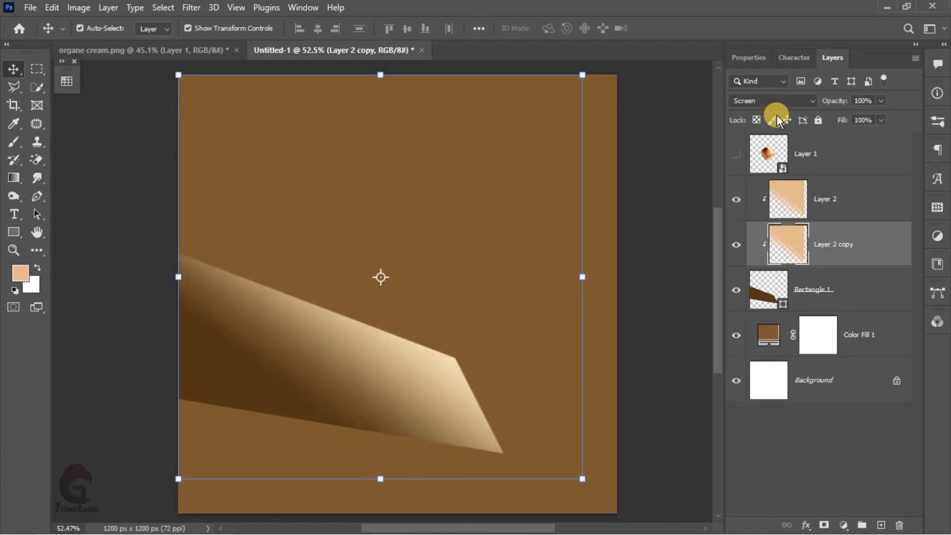
left_click(783, 103)
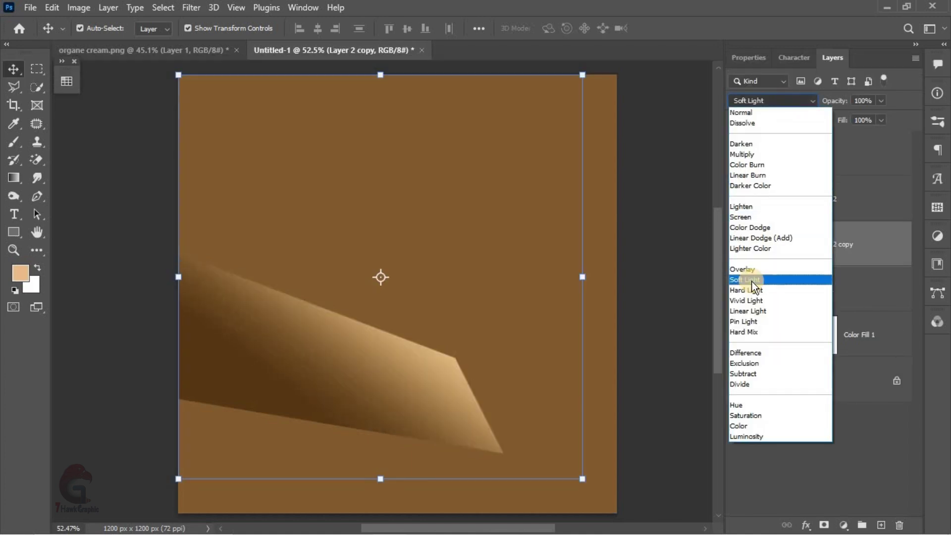
left_click(752, 281)
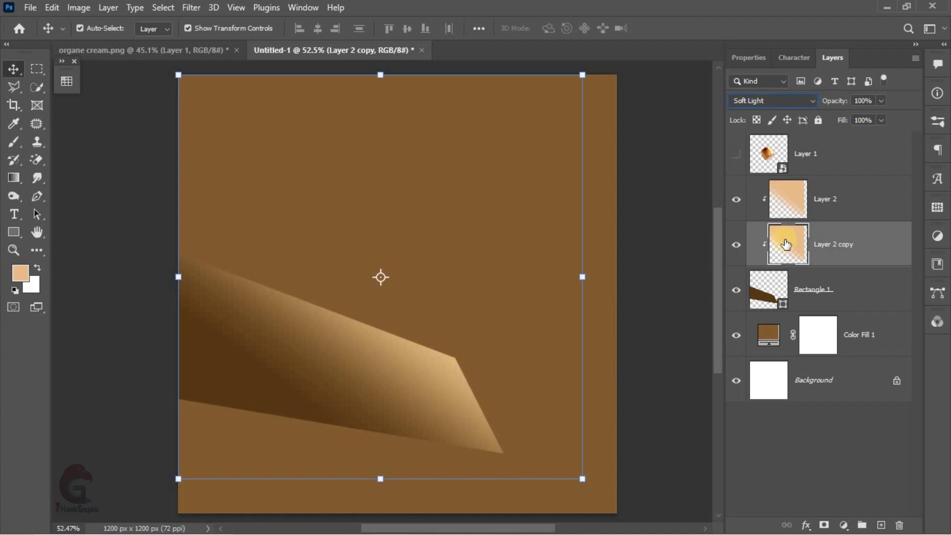
Step: Duplicate Rectangle 1, nudge the copy down three steps, and sample a dark brown foreground
left_click(829, 290)
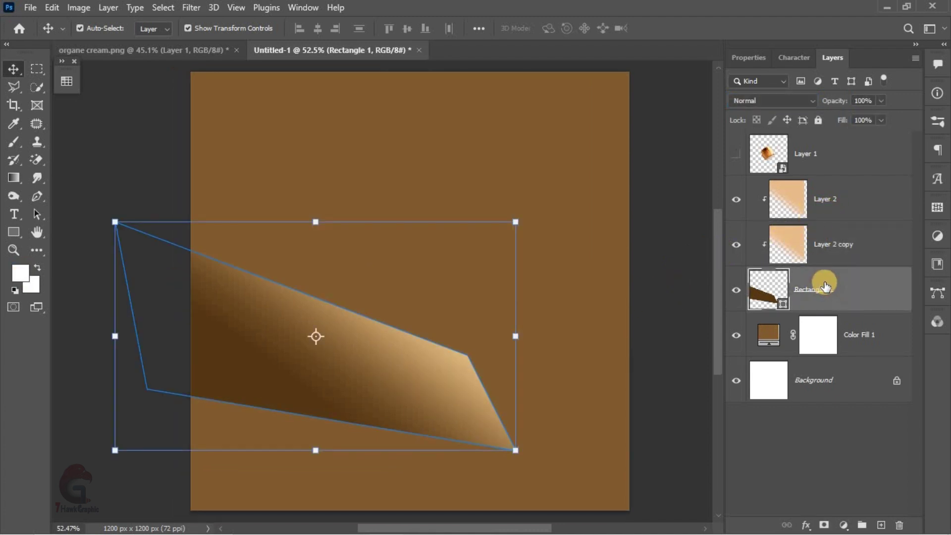
left_click_drag(826, 287, 828, 310, "alt")
key("Down")
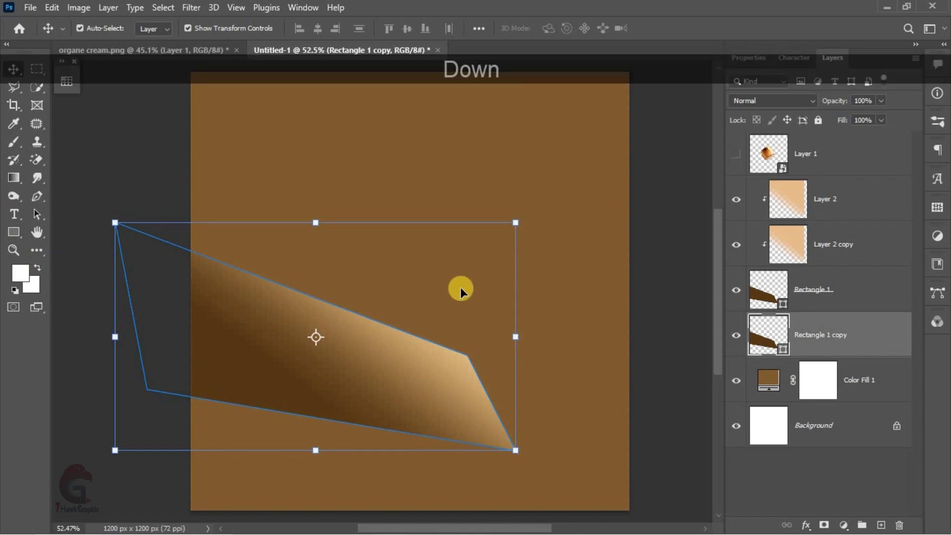
key("Down")
key("Down")
key("Down")
key("Down")
key("Down")
key("Down")
key("Down")
key("Down")
key("Down")
key("Down")
key("Down")
key("Down")
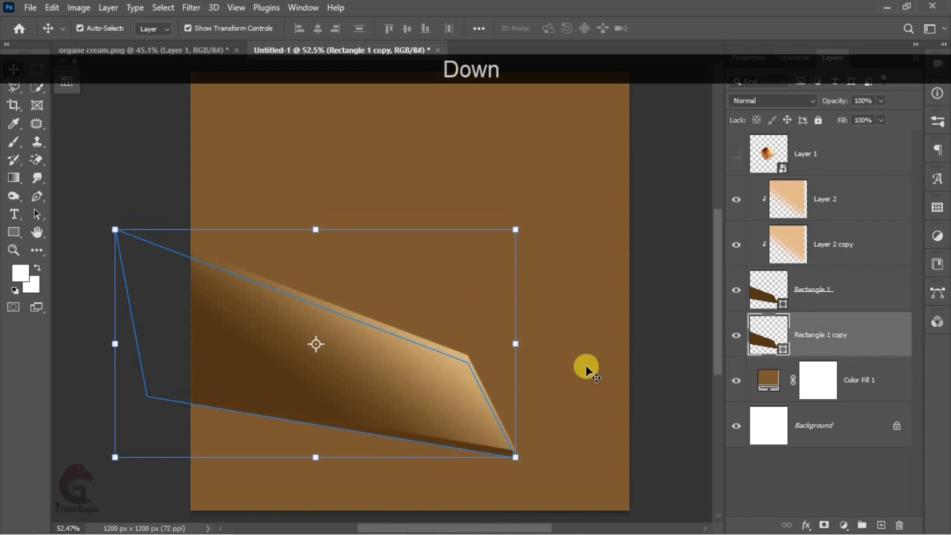
key("Down")
key("Down")
key("Down")
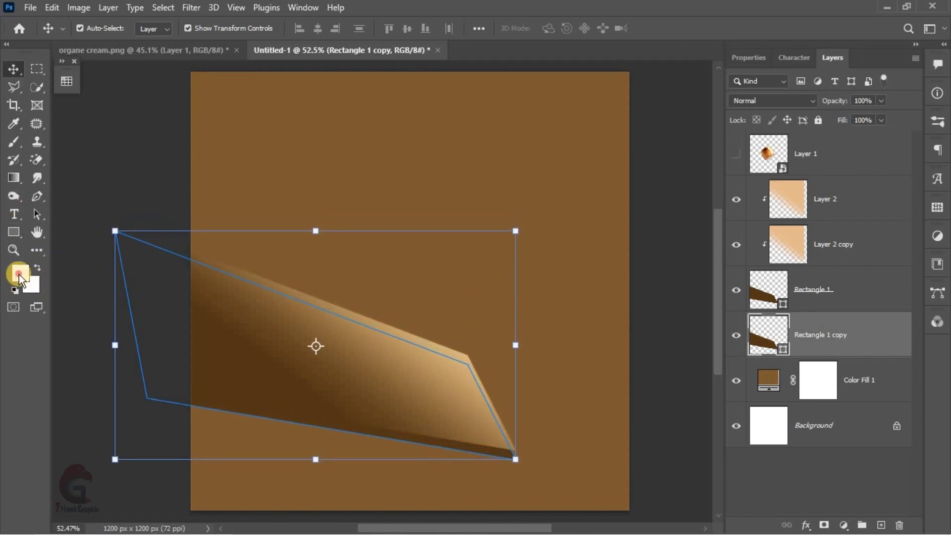
left_click(20, 275)
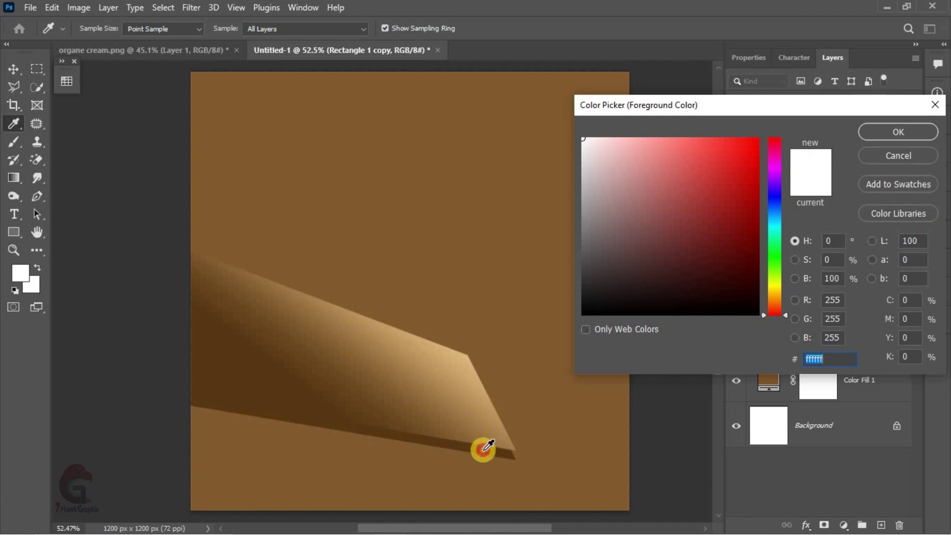
left_click(483, 450)
Step: Fill the platform copy with near-black #110b04, make it a smart object, and move it down-left
left_click(722, 303)
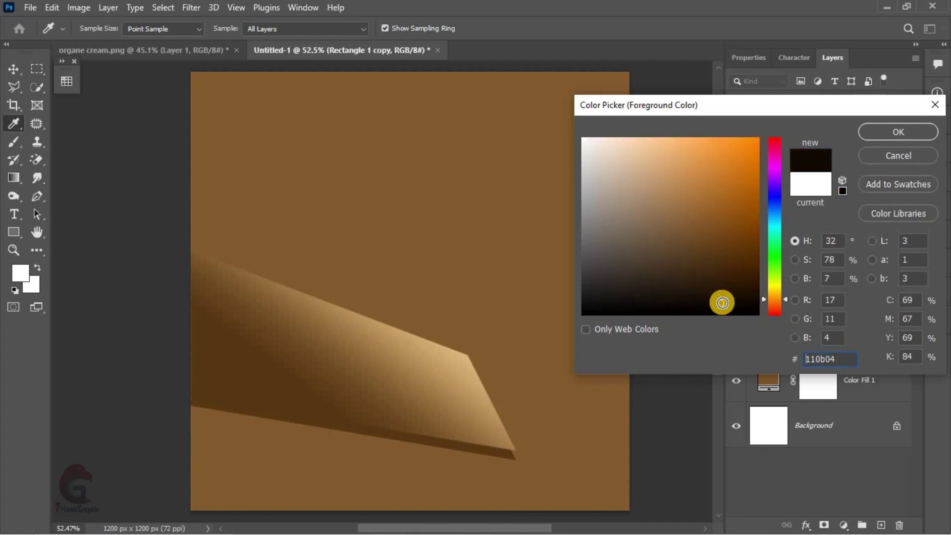
key("Return")
key("v")
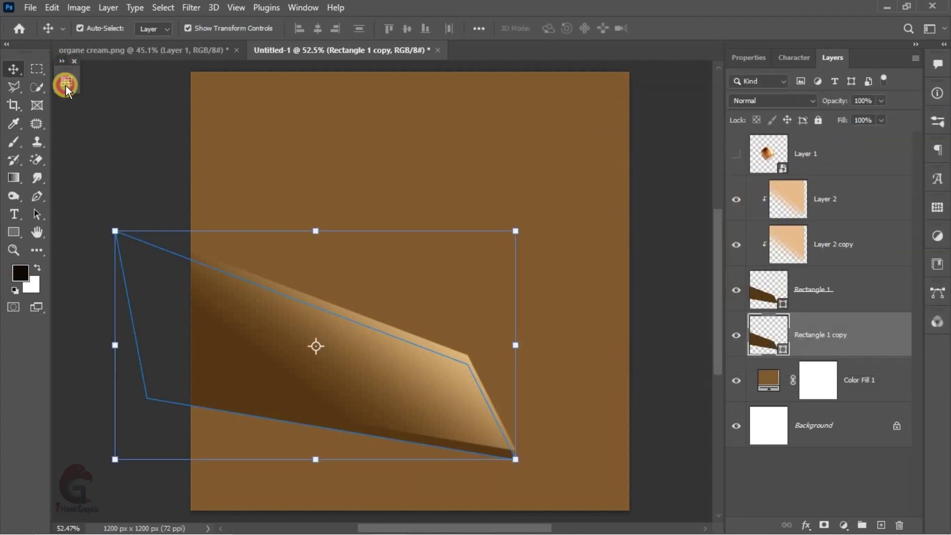
left_click(66, 81)
left_click(198, 60)
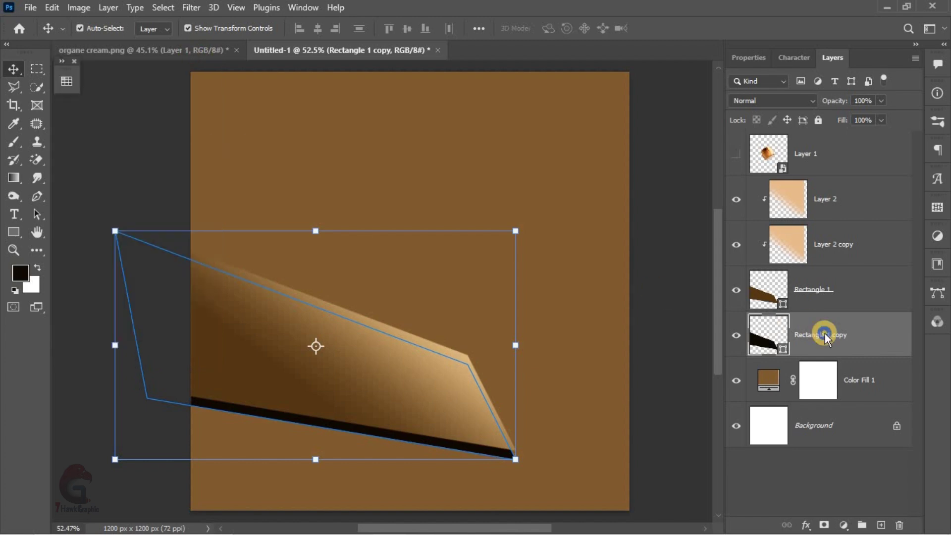
right_click(823, 335)
left_click(691, 217)
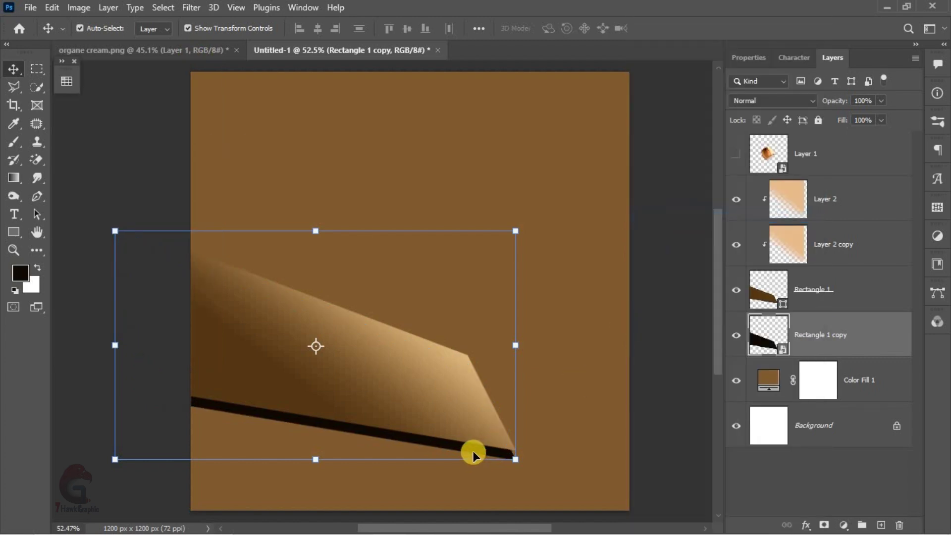
mouse_move(473, 452)
left_mouse_down()
mouse_move(448, 477)
mouse_move(436, 468)
left_mouse_up()
Step: Apply a 6.5 px Gaussian Blur to the shadow copy
left_click(191, 8)
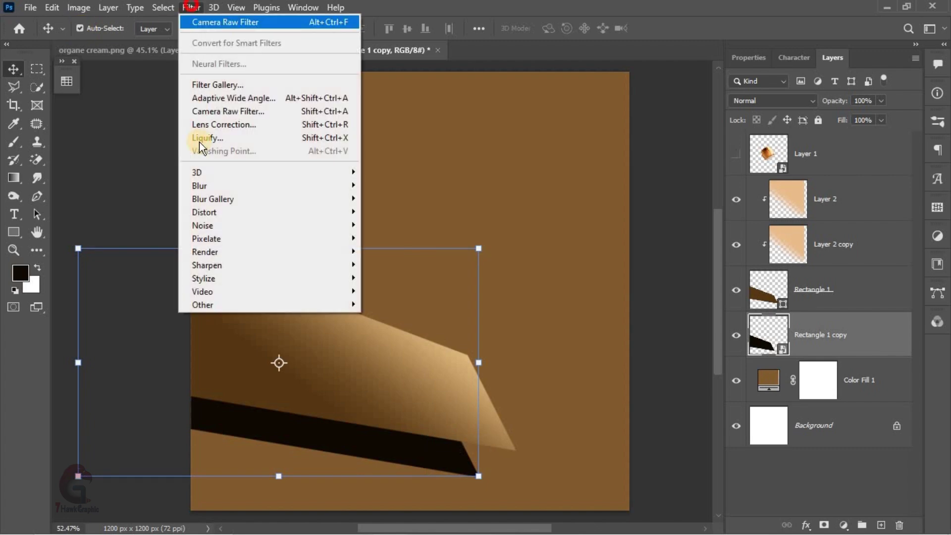
mouse_move(200, 185)
left_click(406, 240)
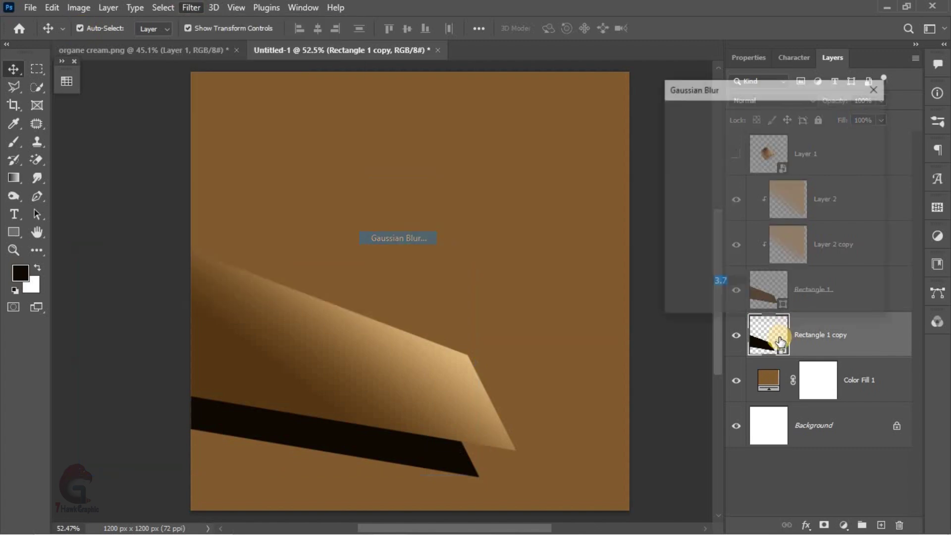
left_click_drag(702, 305, 717, 304)
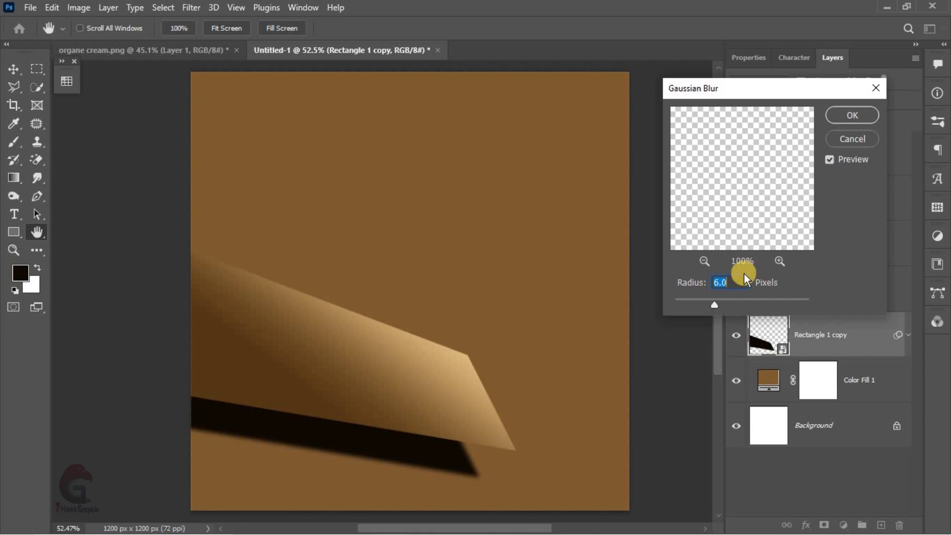
type("6.5")
left_click(850, 115)
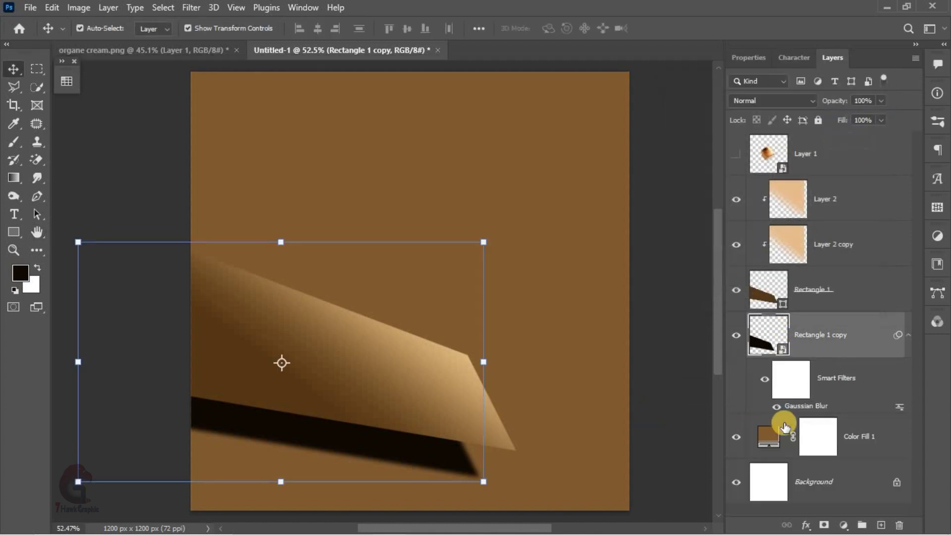
Step: Add a layer mask with a gradient fading the shadow out toward the left
left_click(826, 526)
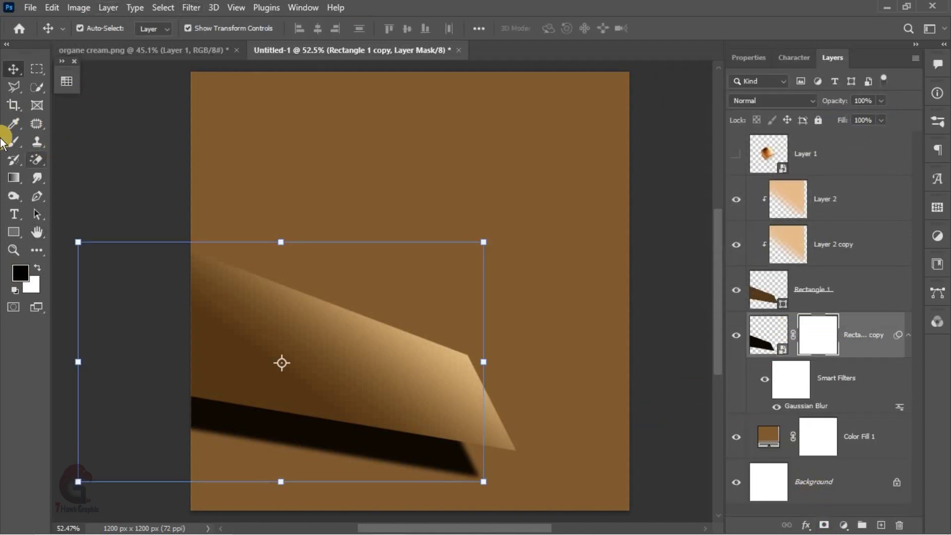
left_click(15, 177)
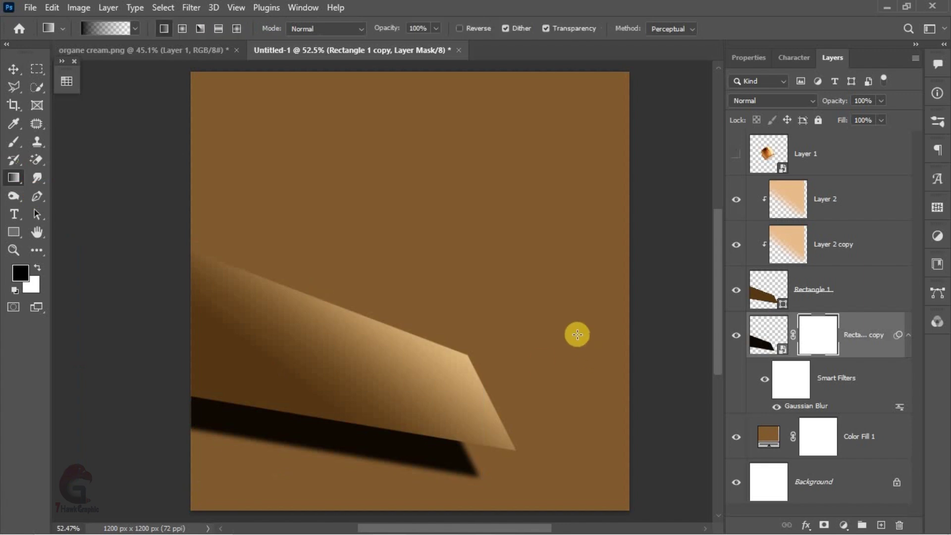
scroll(575, 334, "down", 1)
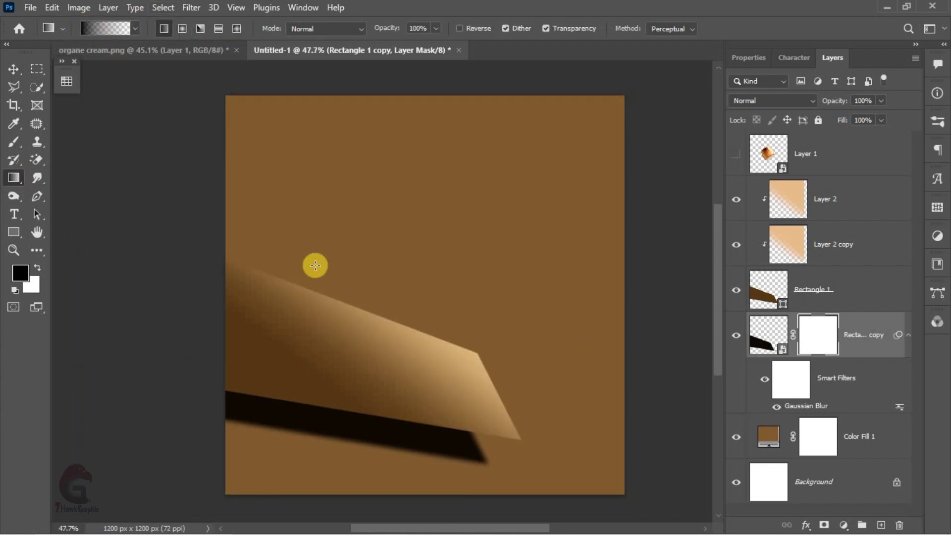
left_click_drag(526, 448, 206, 453)
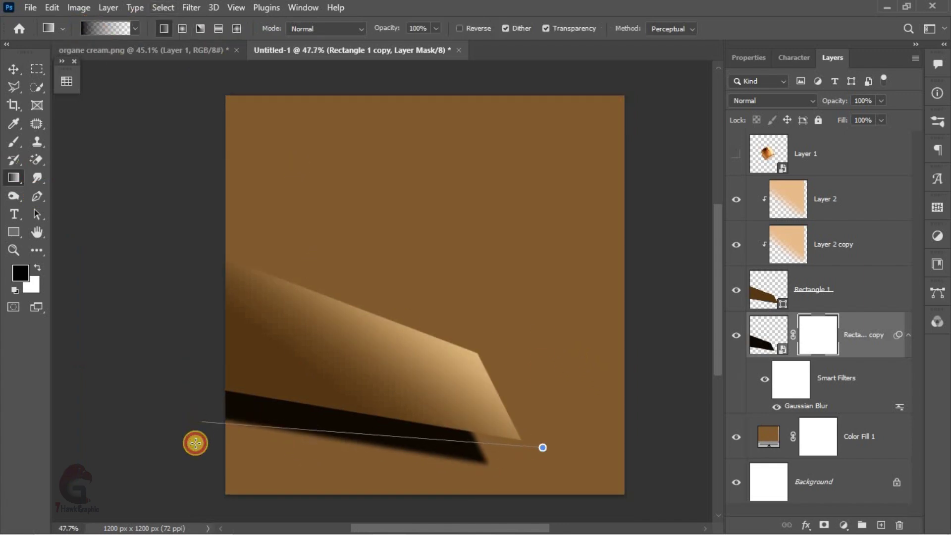
key("ctrl+z")
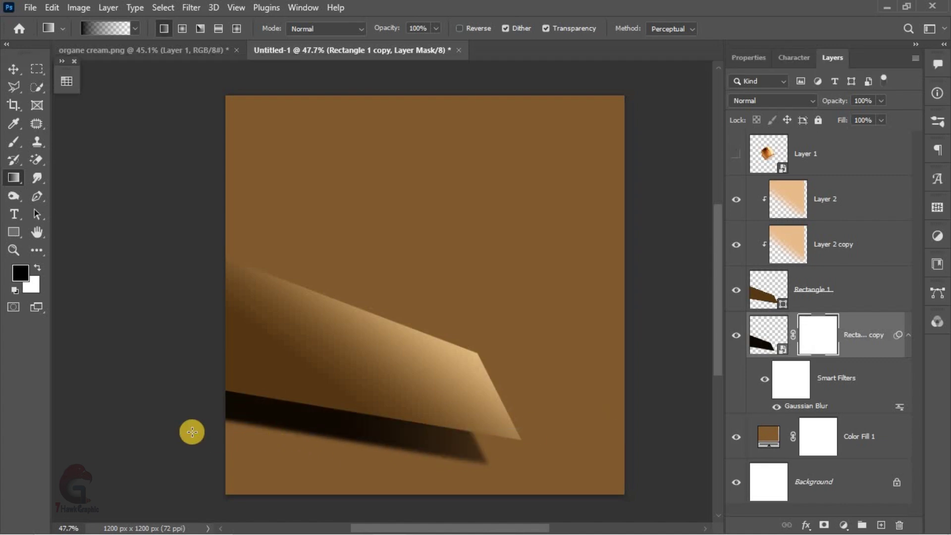
key("ctrl+shift+z")
key("v")
key("ctrl+2")
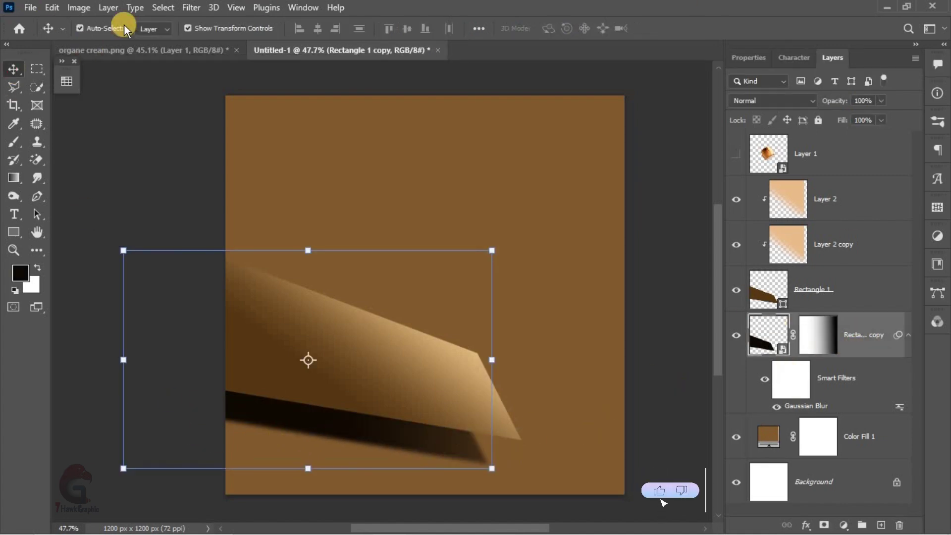
Step: Apply a Motion Blur with 34 px distance to the shadow
left_click(198, 8)
mouse_move(267, 186)
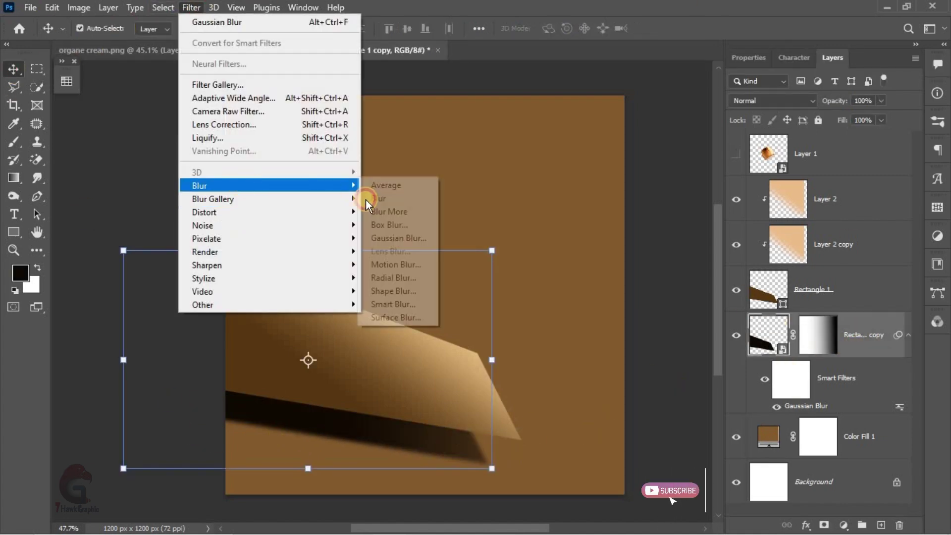
left_click(394, 264)
left_click_drag(713, 346, 721, 346)
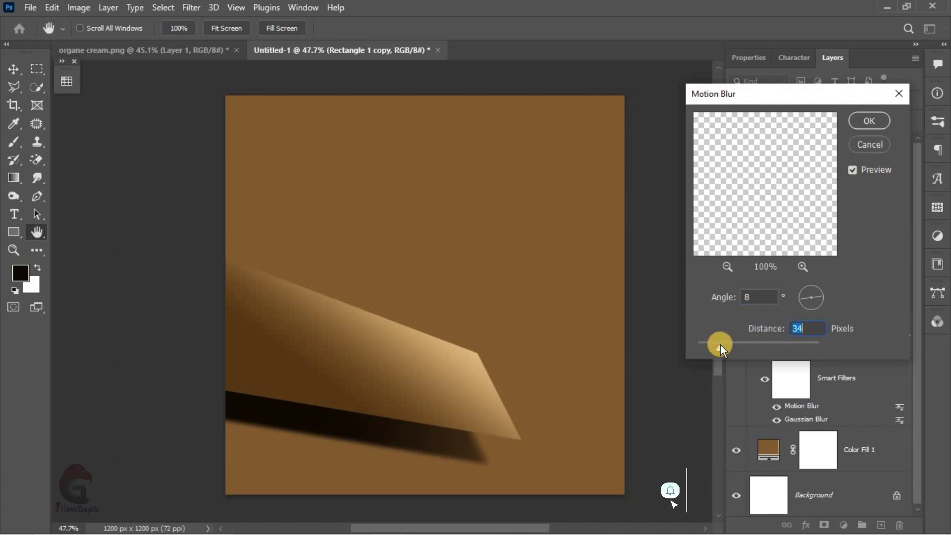
left_click(869, 120)
Step: Give Rectangle 1 a Bevel & Emboss layer style with a white highlight
key("v")
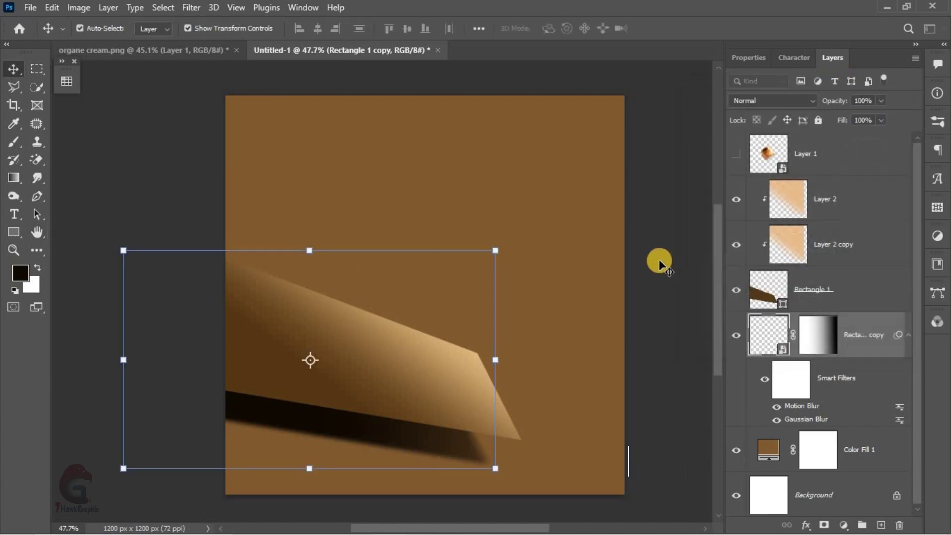
left_click(840, 286)
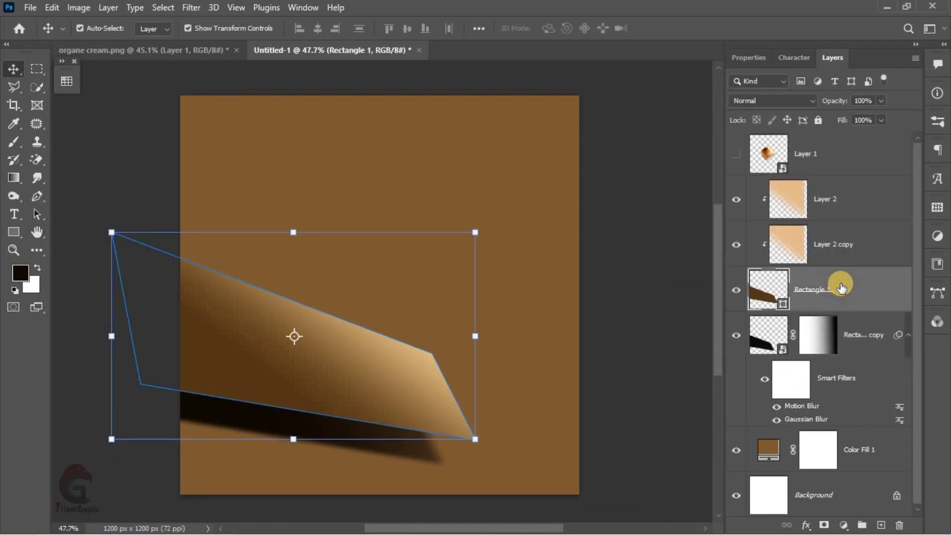
right_click(777, 248)
left_click(696, 245)
left_click_drag(456, 527, 476, 526)
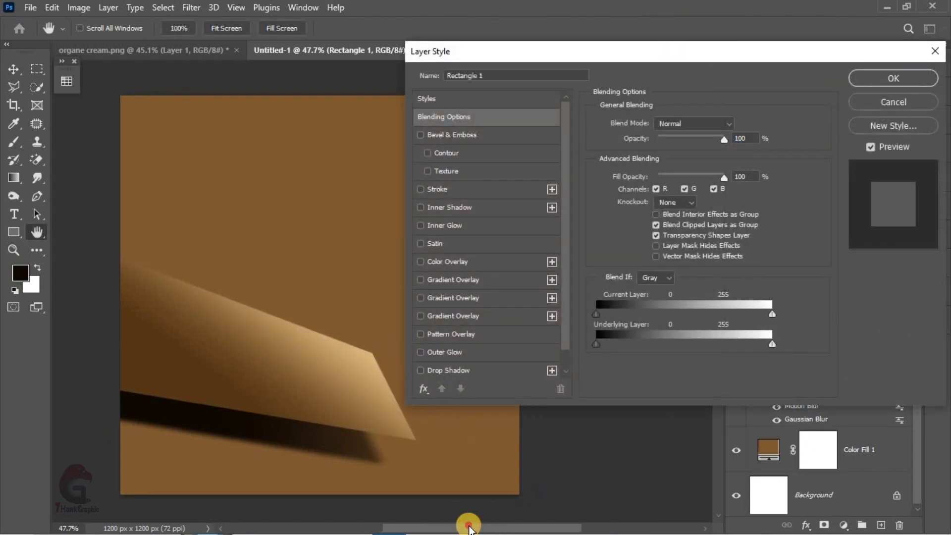
left_click(459, 135)
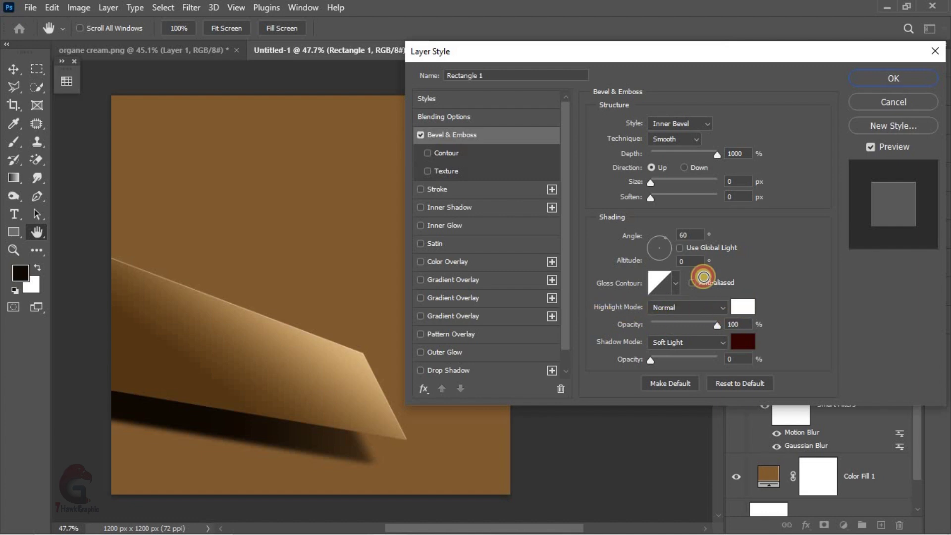
left_click(743, 307)
left_click(910, 134)
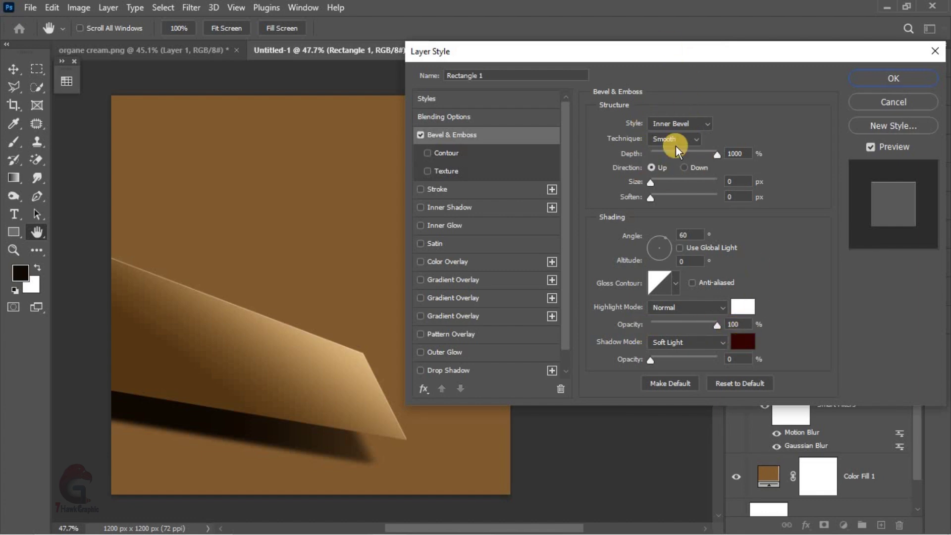
left_click(905, 82)
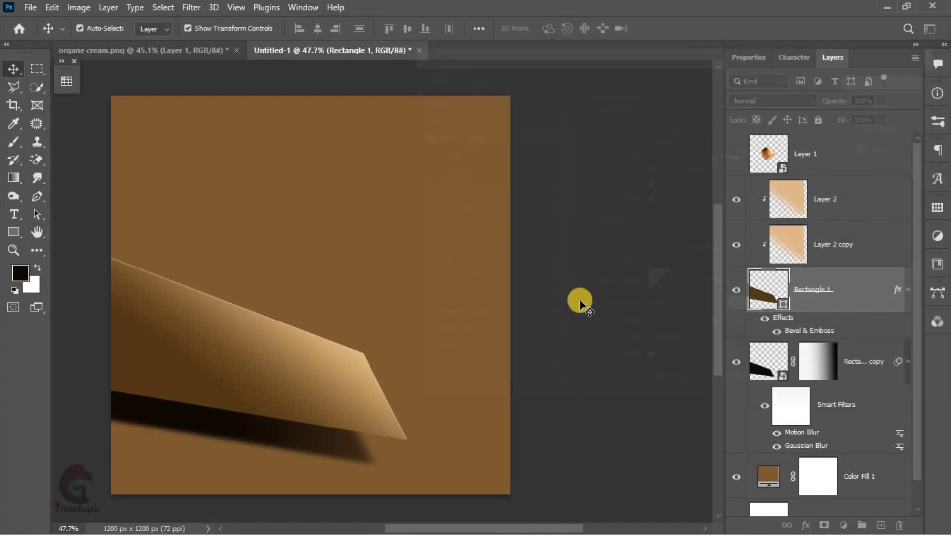
left_click(580, 299)
Step: Group the platform layers from Layer 2 down to Rectangle 1 copy
left_click_drag(450, 529, 420, 529)
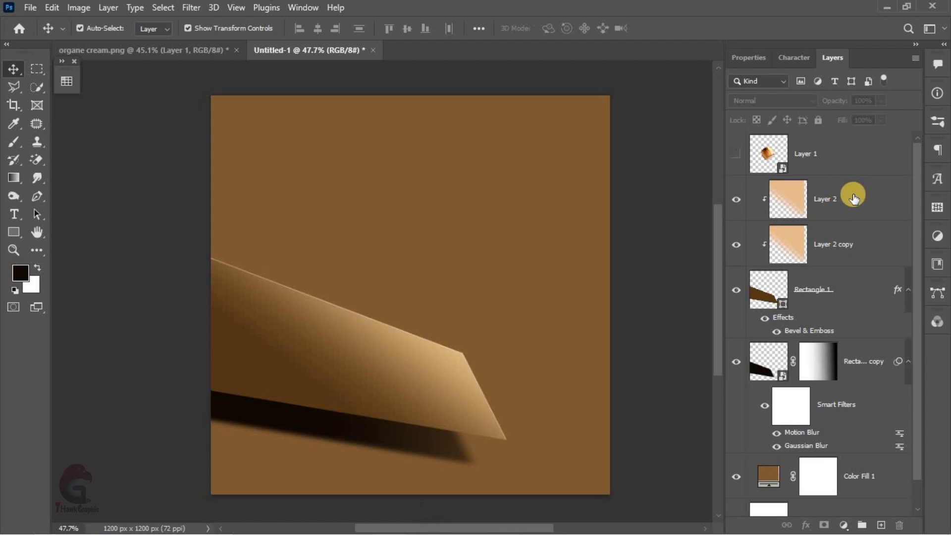
left_click(854, 198)
left_click(841, 375, "shift")
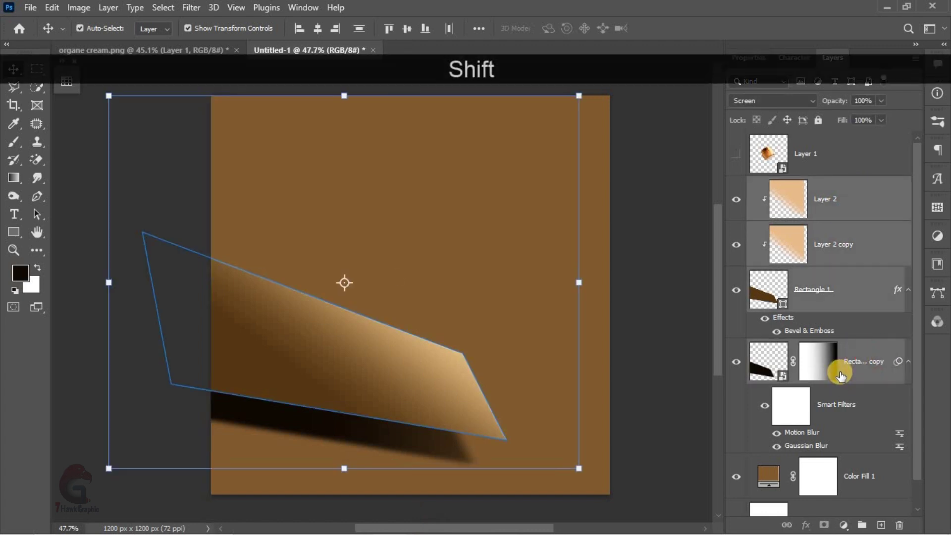
key("ctrl+shift+g")
left_click(866, 218)
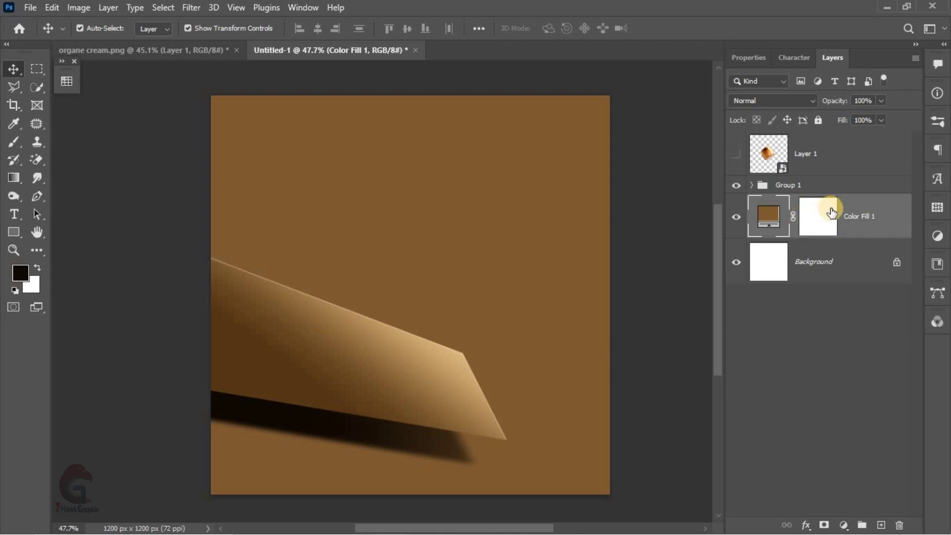
Step: Add a new layer above Color Fill 1 and ready a full-opacity light-brown brush
left_click(879, 524)
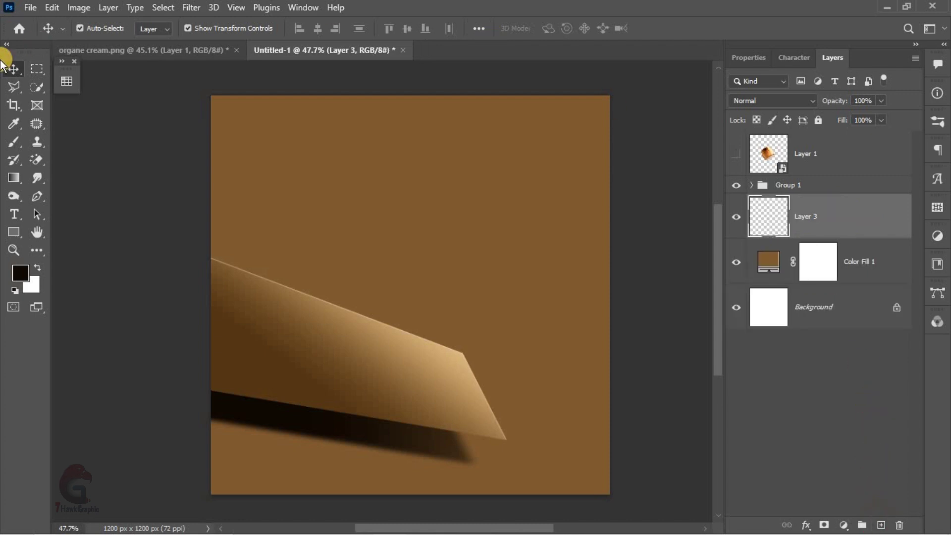
left_click(13, 143)
left_click(62, 61)
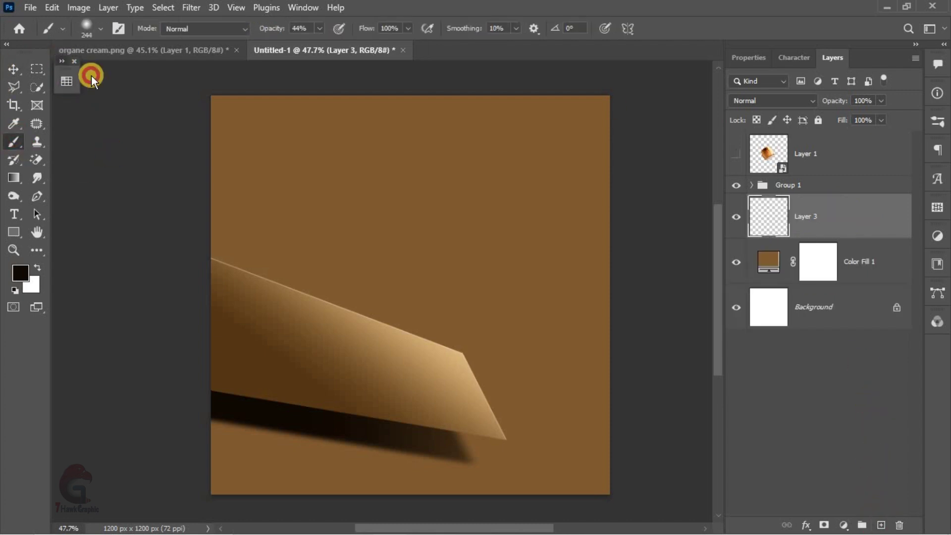
left_click(114, 120)
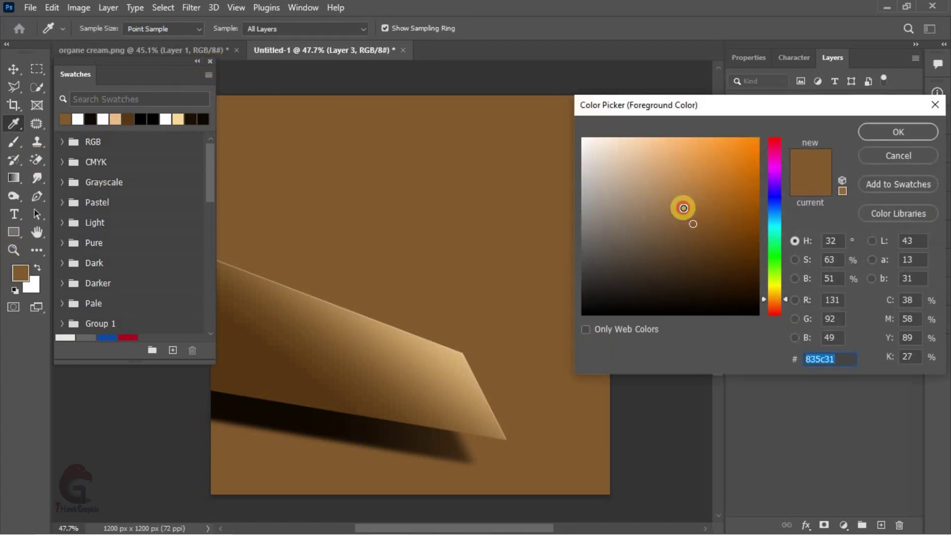
left_click(677, 197)
key("Return")
left_click(197, 61)
scroll(417, 285, "down", 2)
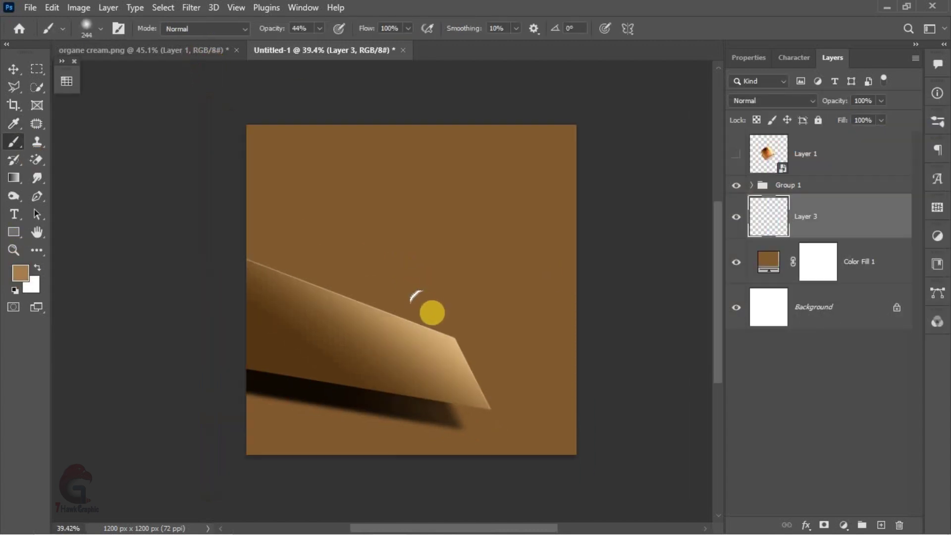
left_click_drag(272, 28, 383, 29)
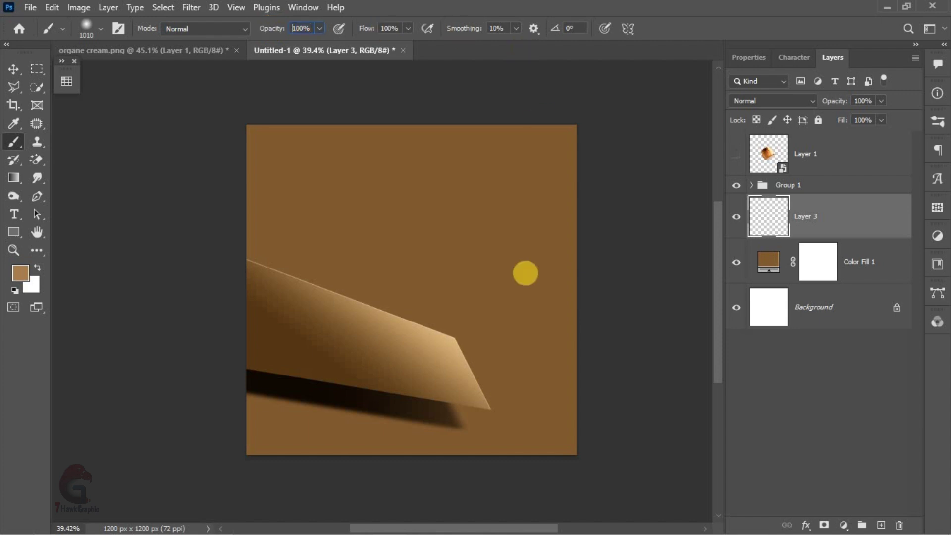
Step: Paint a large soft light-brown glow mid-canvas and set it to Screen blending
left_click_drag(414, 279, 404, 263)
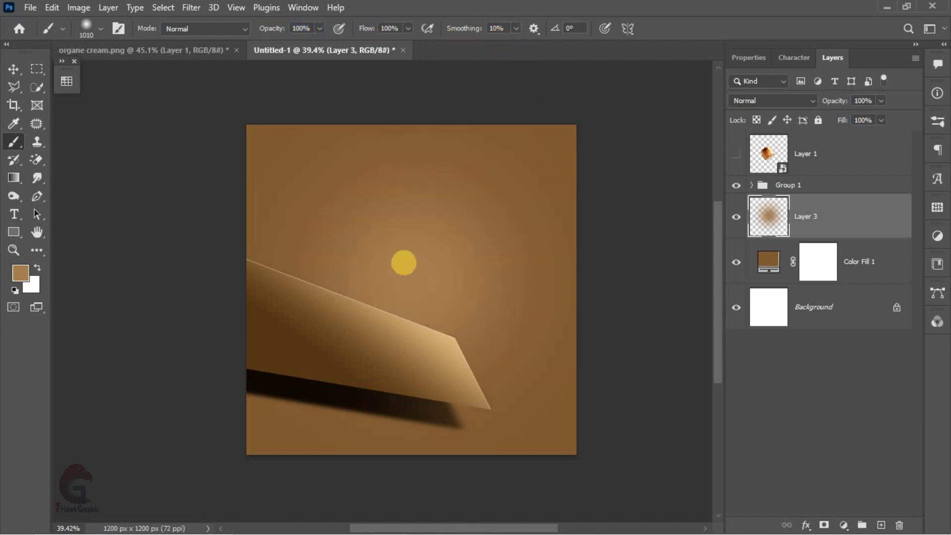
left_click(415, 264)
key("v")
left_click(787, 100)
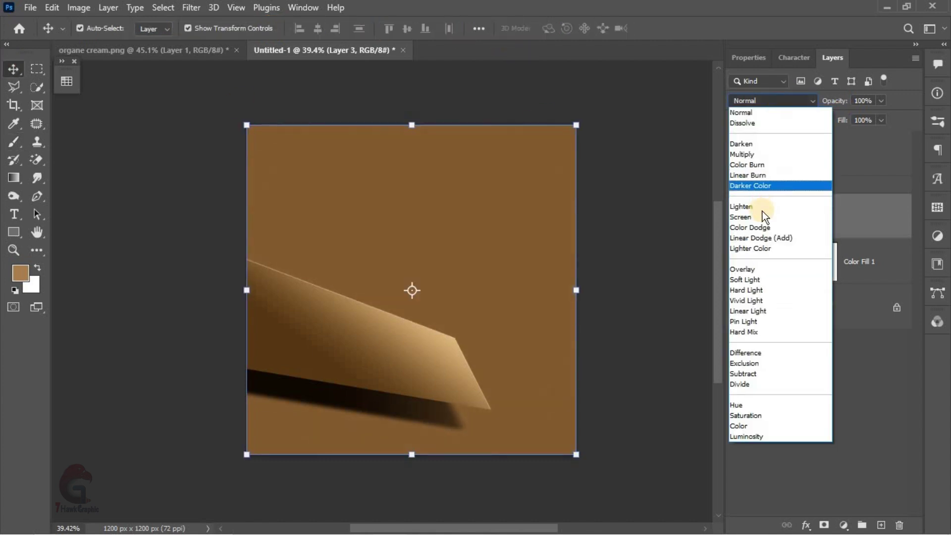
left_click(763, 218)
Step: Show the jar layer, scale the jar to 91% and centre it on the canvas
left_click(737, 154)
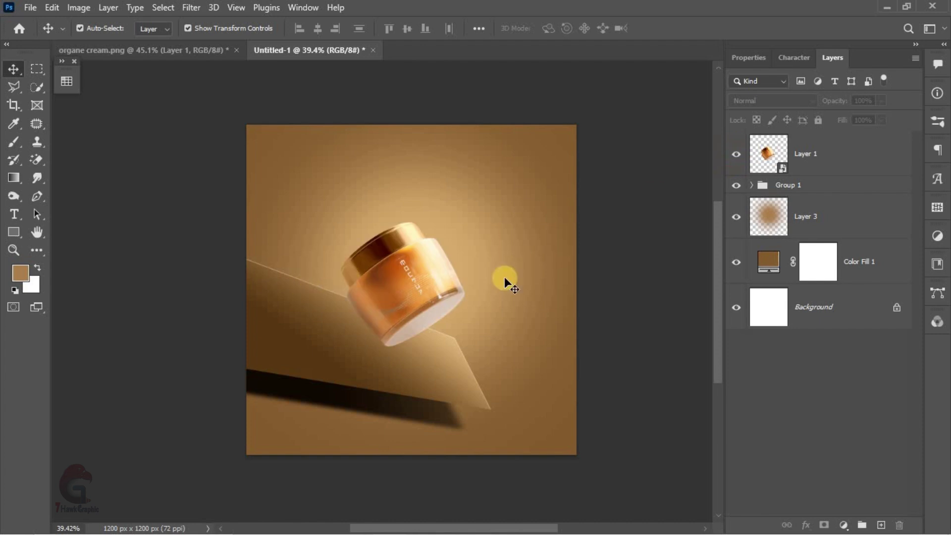
scroll(429, 294, "up", 2)
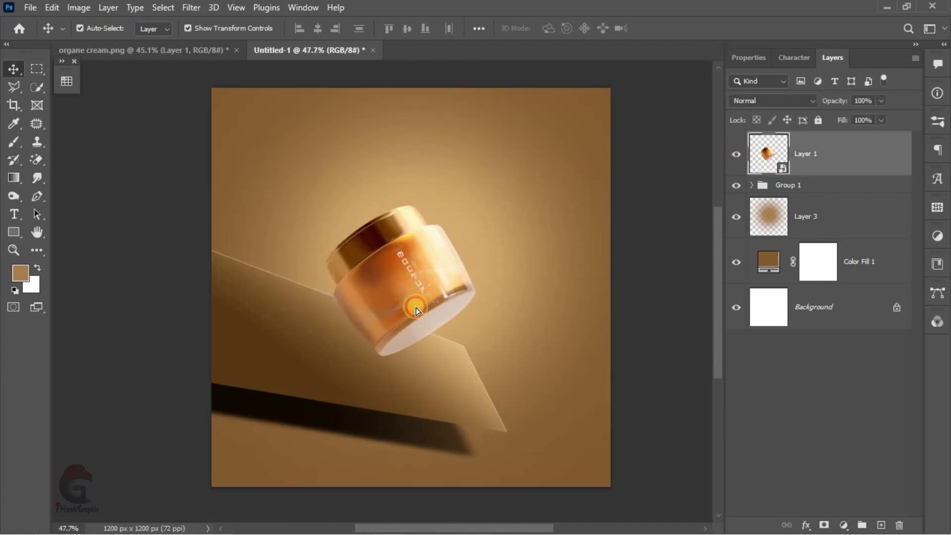
left_click_drag(411, 300, 422, 311)
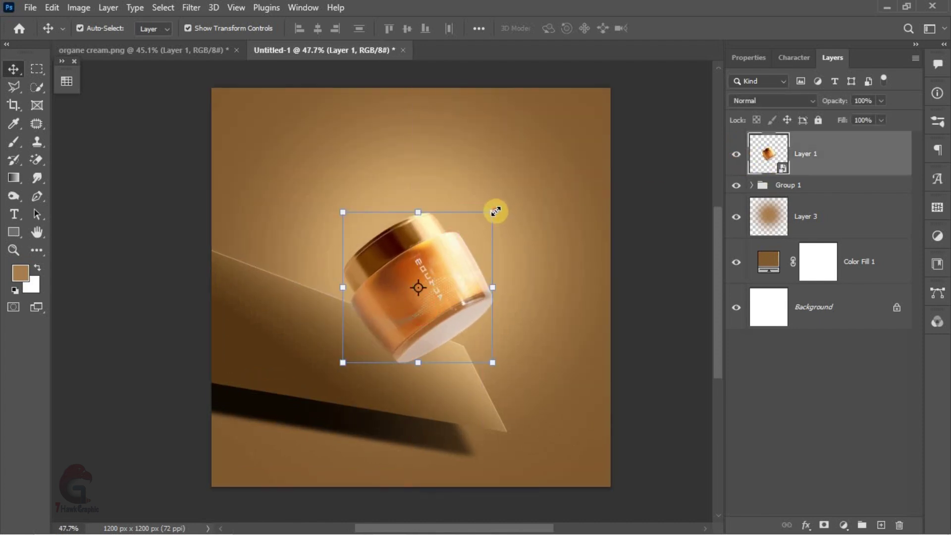
left_click_drag(496, 212, 476, 215)
left_click_drag(395, 312, 403, 313)
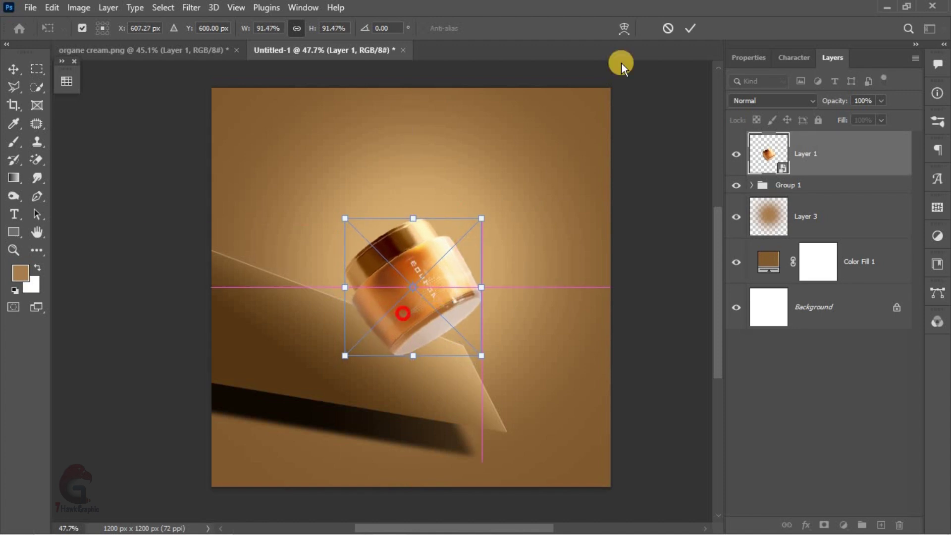
left_click(691, 29)
left_click_drag(471, 345, 461, 334)
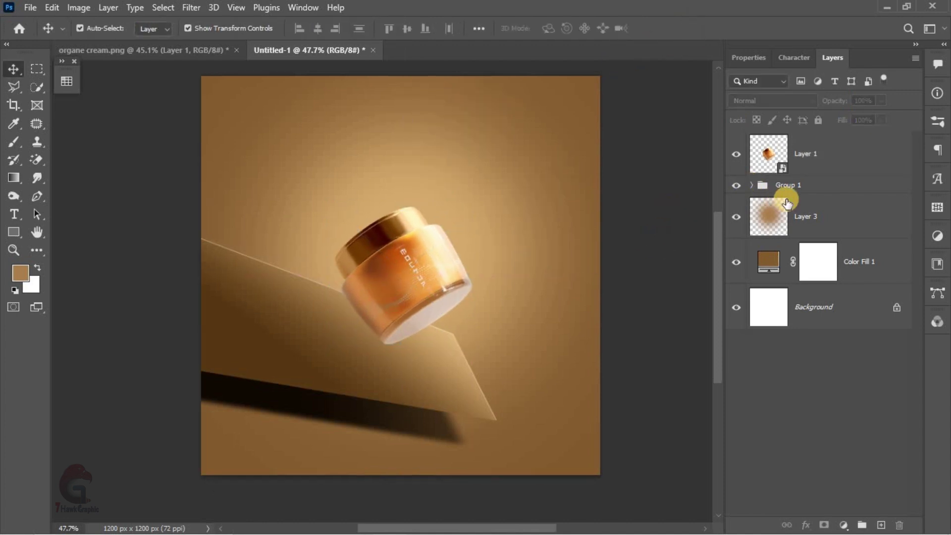
Step: Duplicate glow Layer 3, widen the copy past the canvas edges and lower its opacity to 72%
left_click(836, 214)
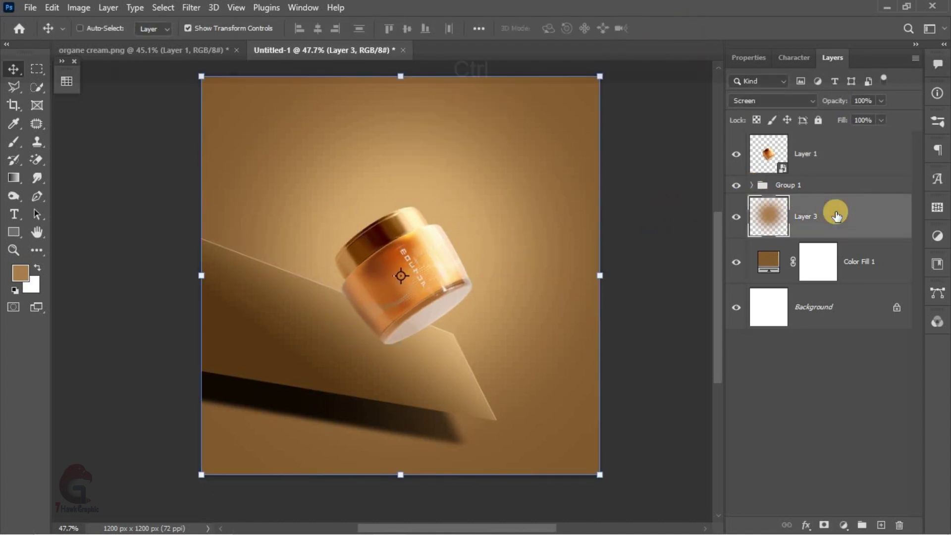
key("ctrl+j")
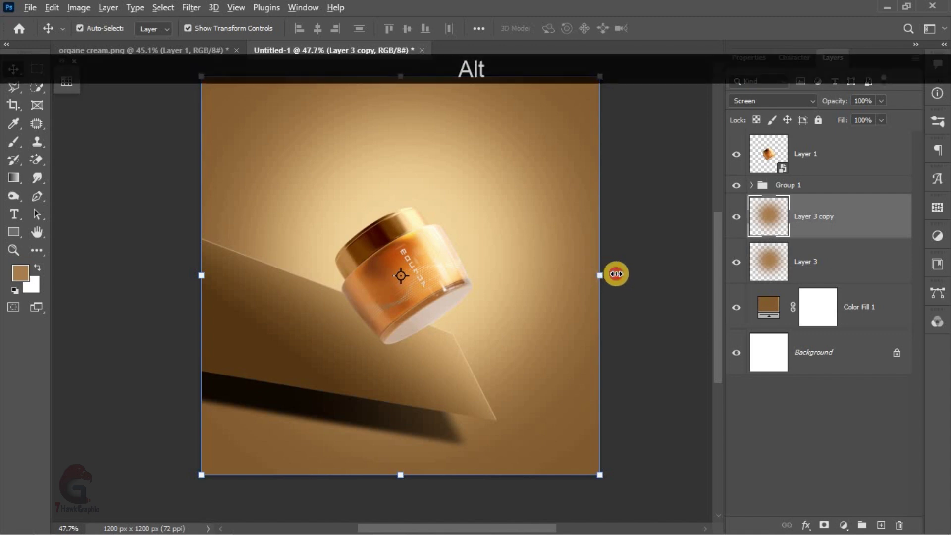
left_click_drag(616, 274, 633, 276)
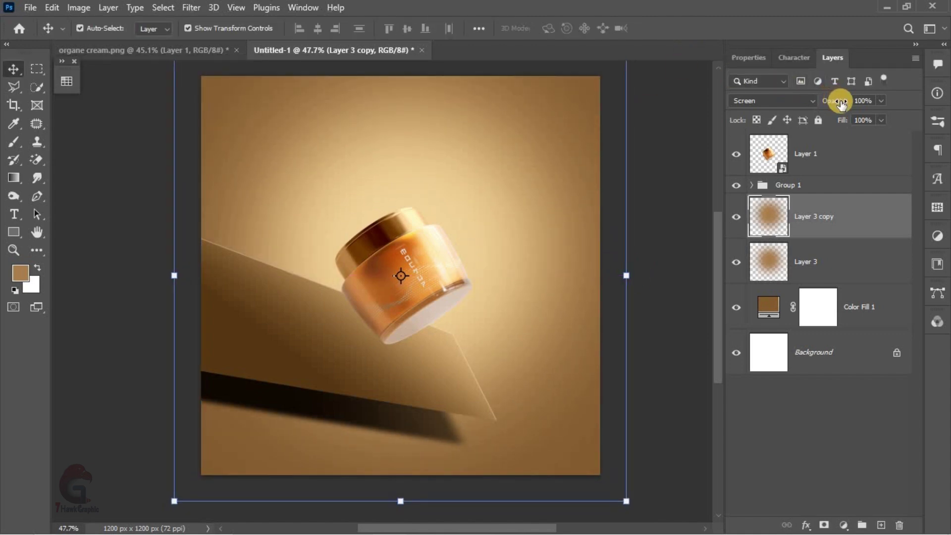
left_click_drag(828, 104, 823, 105)
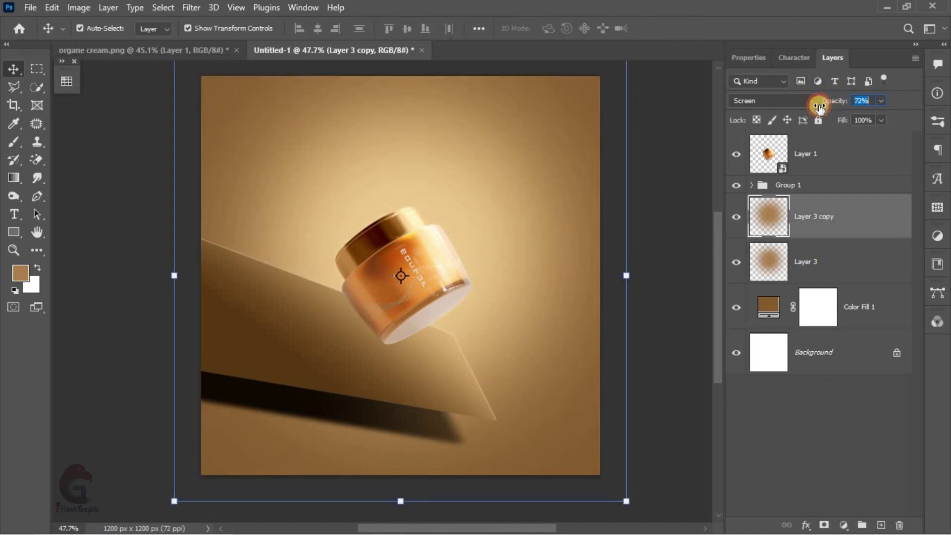
Step: Rotate the jar slightly and commit the rotation
scroll(399, 302, "up", 1)
left_click_drag(400, 302, 399, 302)
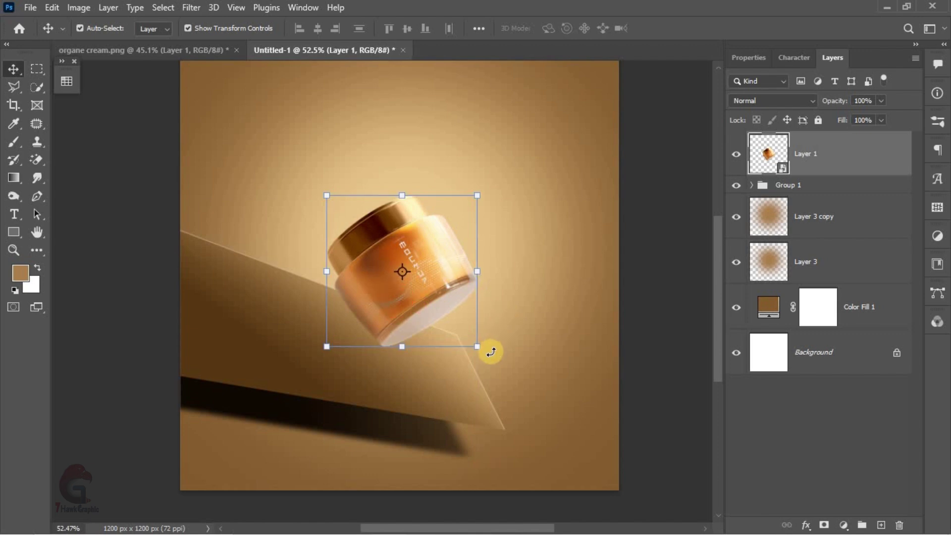
left_click_drag(491, 352, 494, 346)
key("Return")
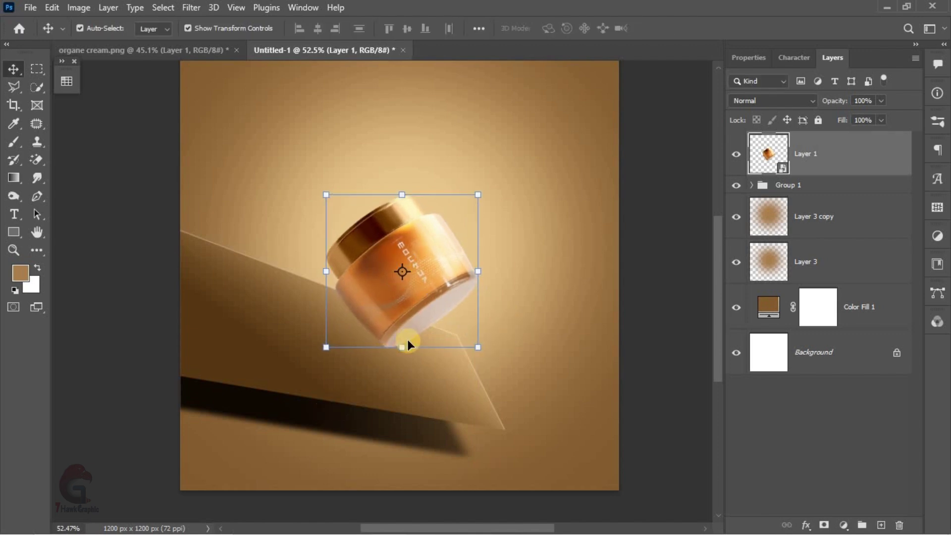
Step: Add new Layer 4 and paint a soft black dab under the jar
left_click(881, 524)
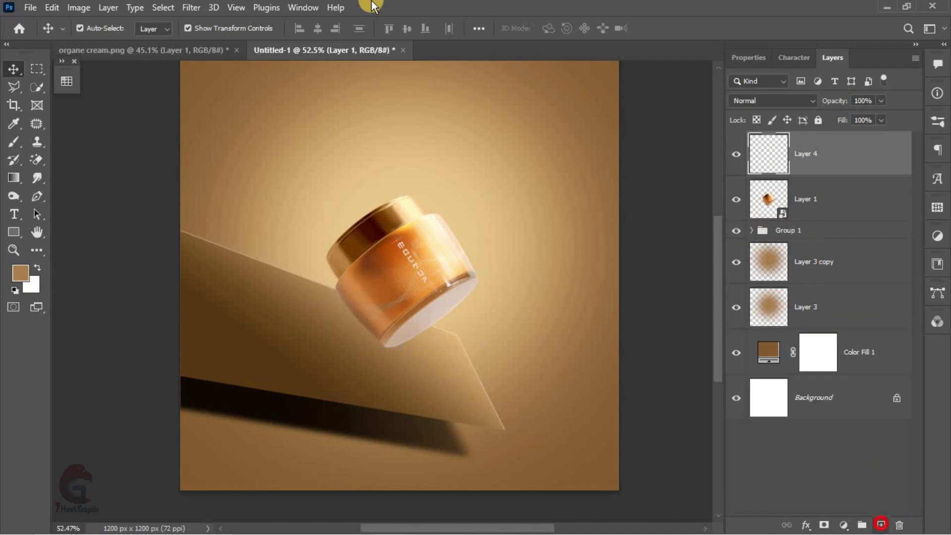
left_click(14, 144)
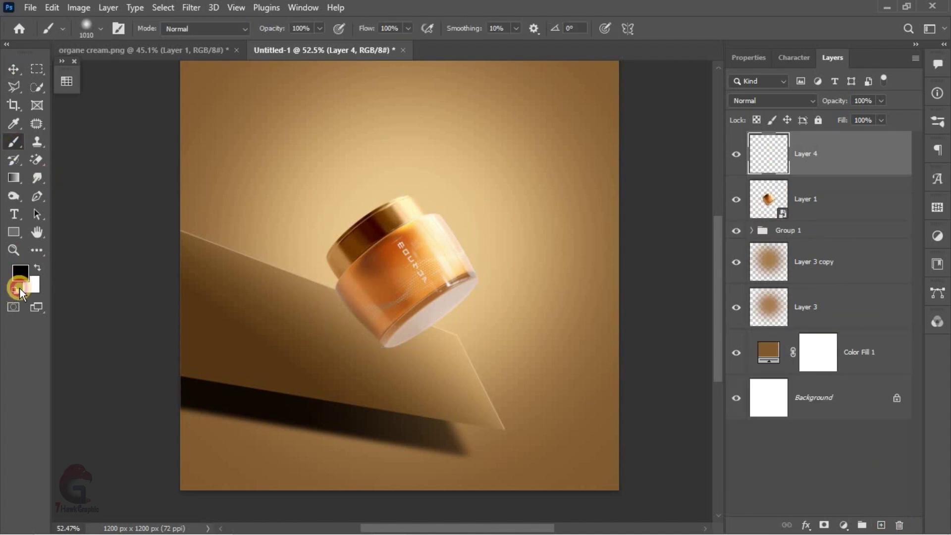
left_click(378, 323)
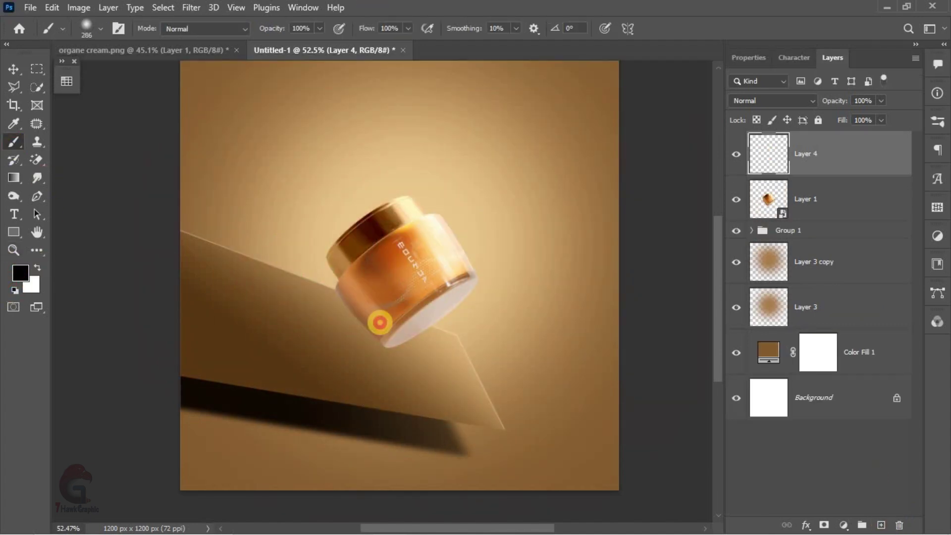
Step: Squash and rotate the dab into a thin shadow streak tight under the jar's bottom edge
left_click(14, 69)
key("ctrl+t")
scroll(440, 312, "up", 1)
left_click_drag(379, 242, 369, 411)
left_click_drag(479, 392, 460, 458)
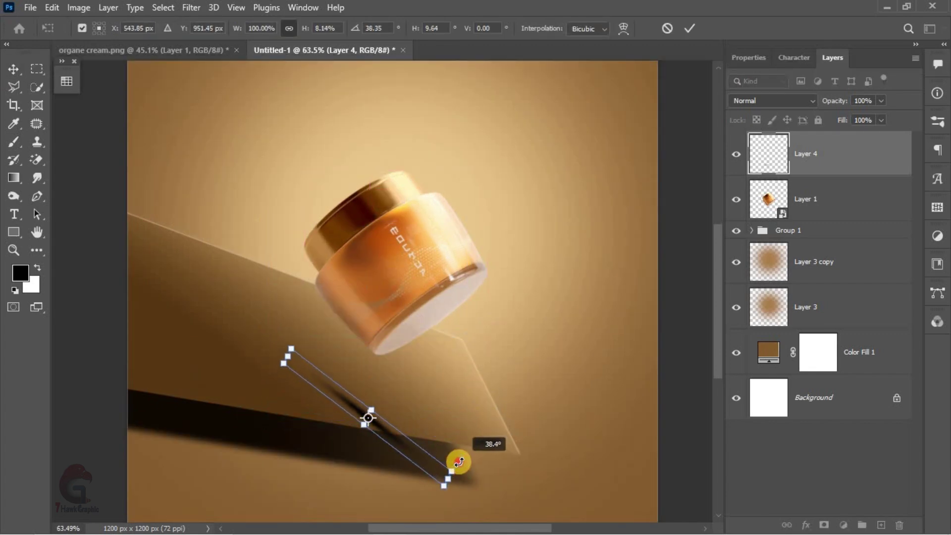
scroll(385, 433, "up", 2)
scroll(490, 360, "up", 3)
mouse_move(493, 378)
left_mouse_down()
mouse_move(487, 444)
mouse_move(409, 382)
left_mouse_up()
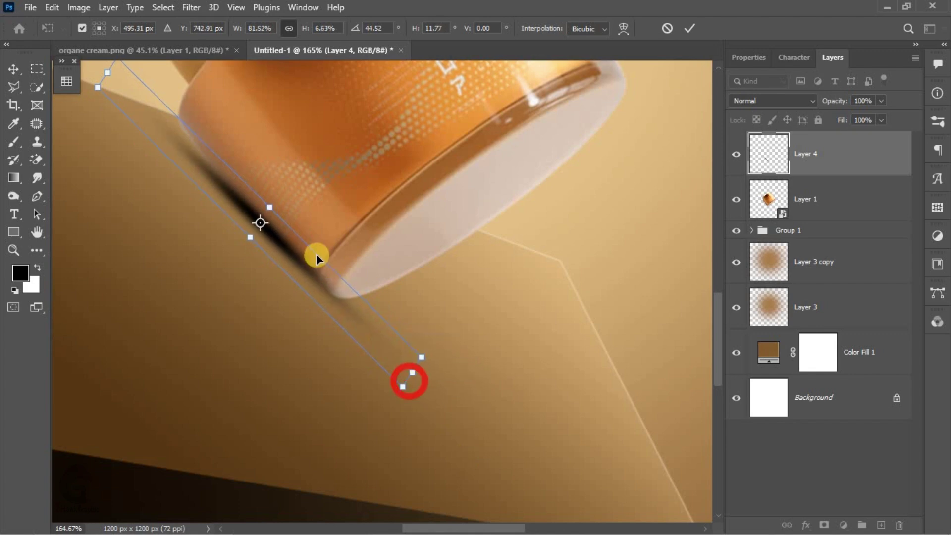
left_click_drag(326, 287, 323, 308)
key("Return")
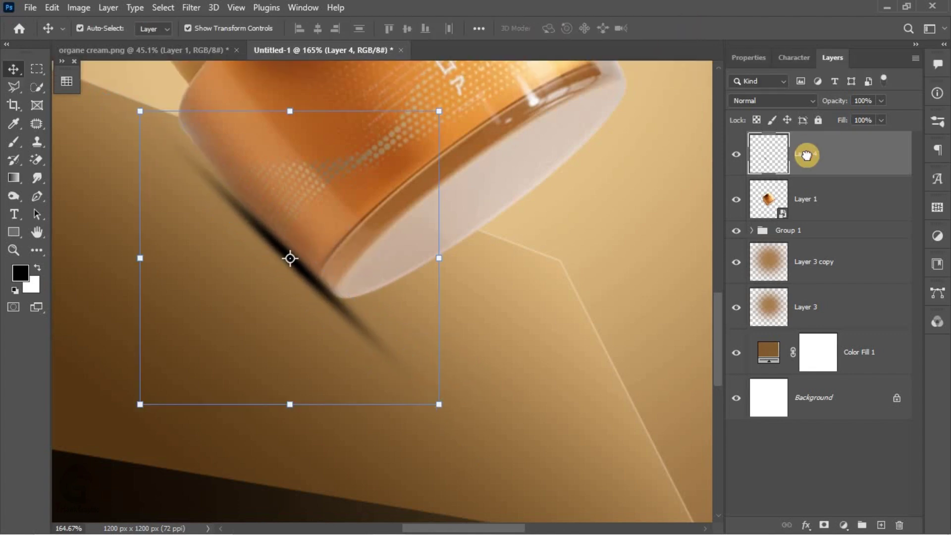
Step: Move the shadow layer below the jar layer and lower its opacity to 73%
left_click_drag(806, 153, 799, 213)
scroll(368, 270, "down", 2)
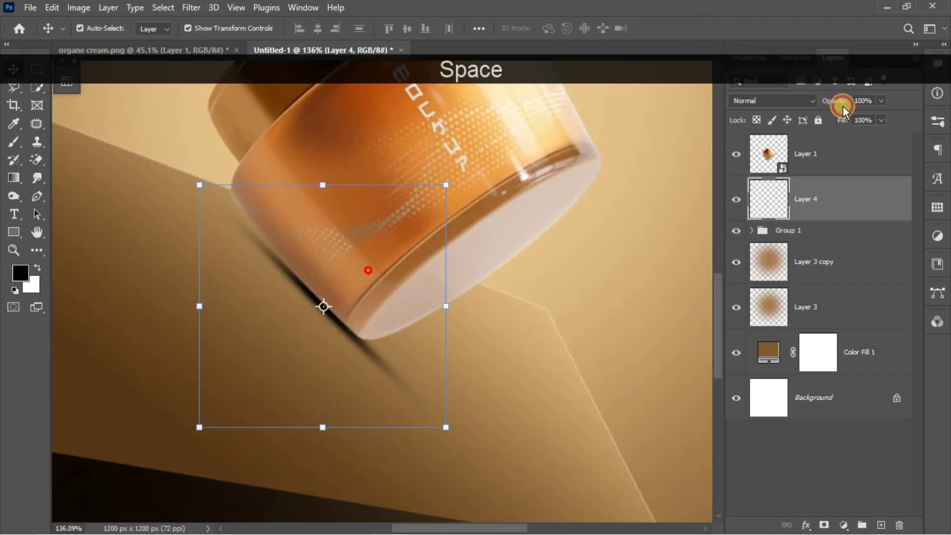
left_click_drag(838, 102, 817, 103)
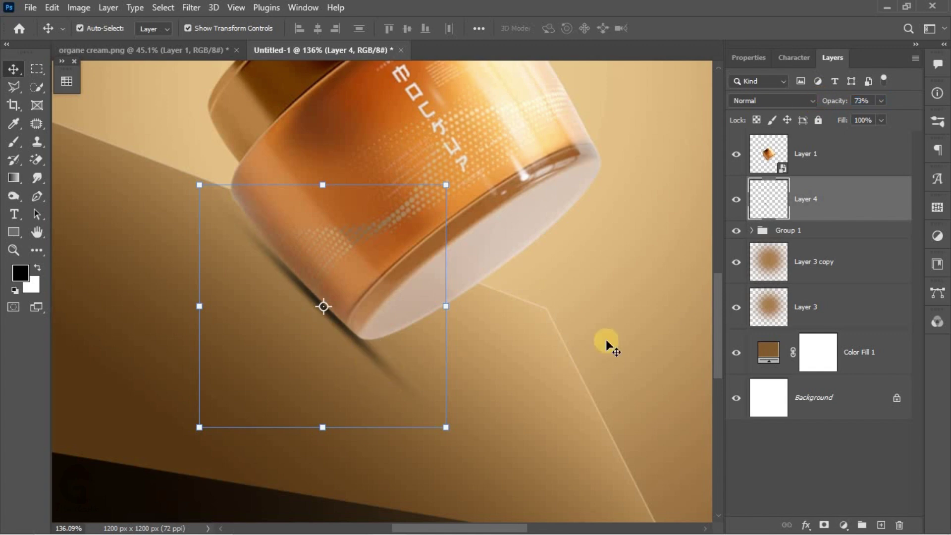
Step: Mask Layer 4, paint a small black spot under the jar edge, then select Layer 1
left_click(825, 526)
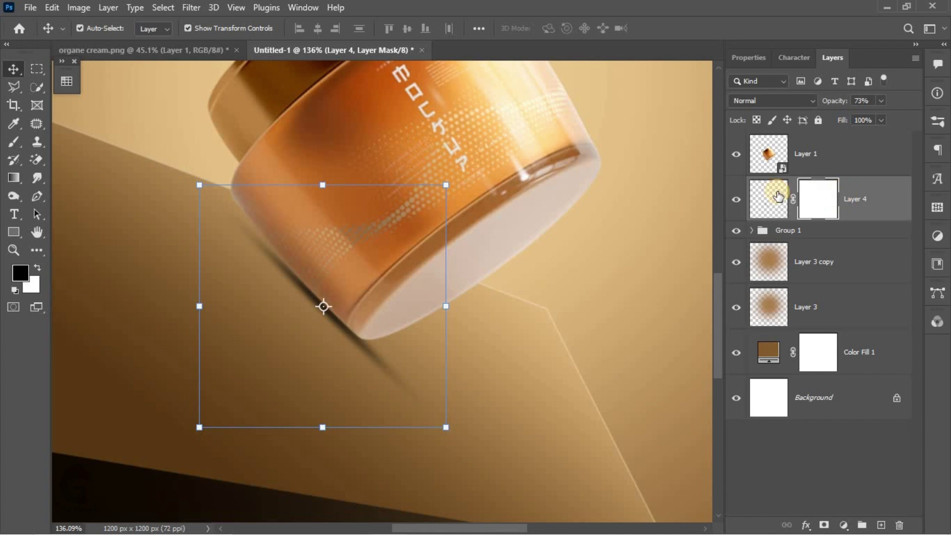
left_click(20, 141)
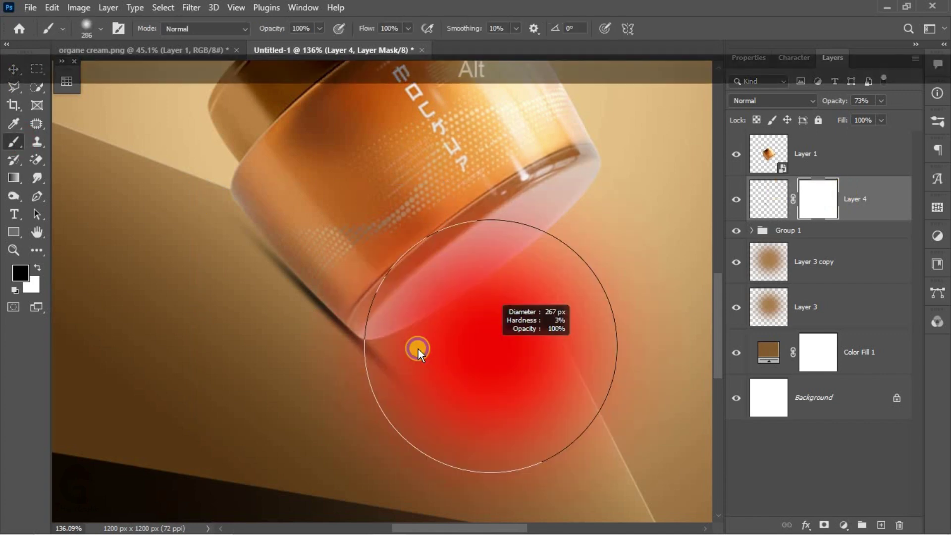
scroll(427, 360, "up", 2)
left_click(383, 387)
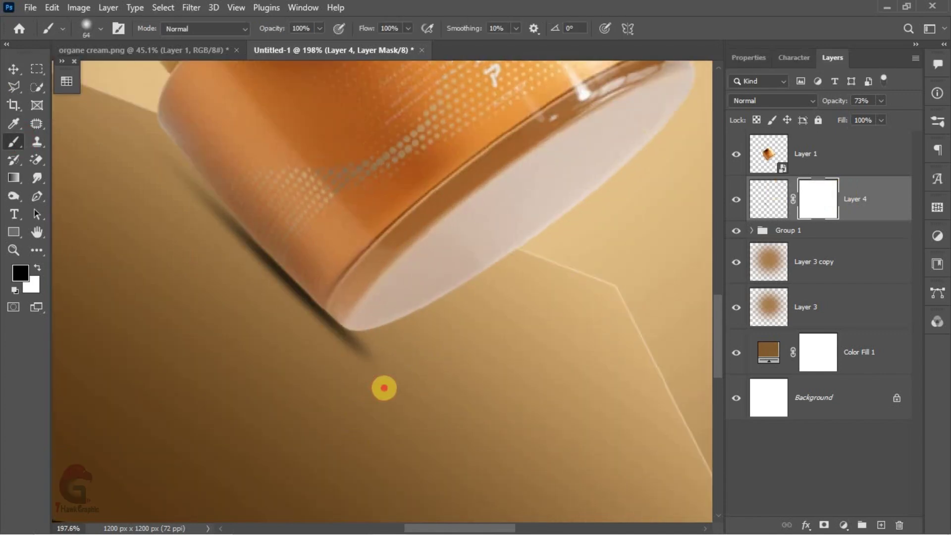
scroll(453, 309, "down", 3)
left_click(14, 70)
scroll(344, 325, "up", 2)
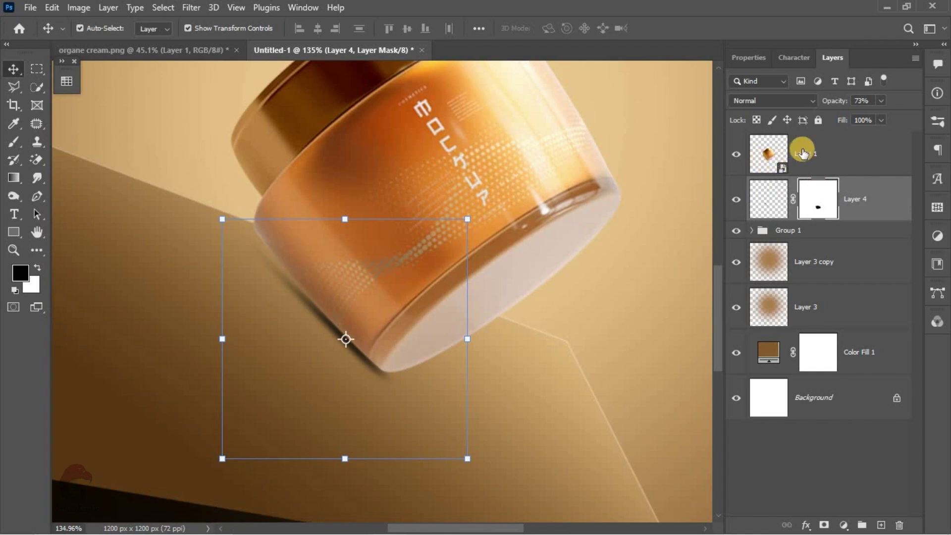
left_click(808, 152)
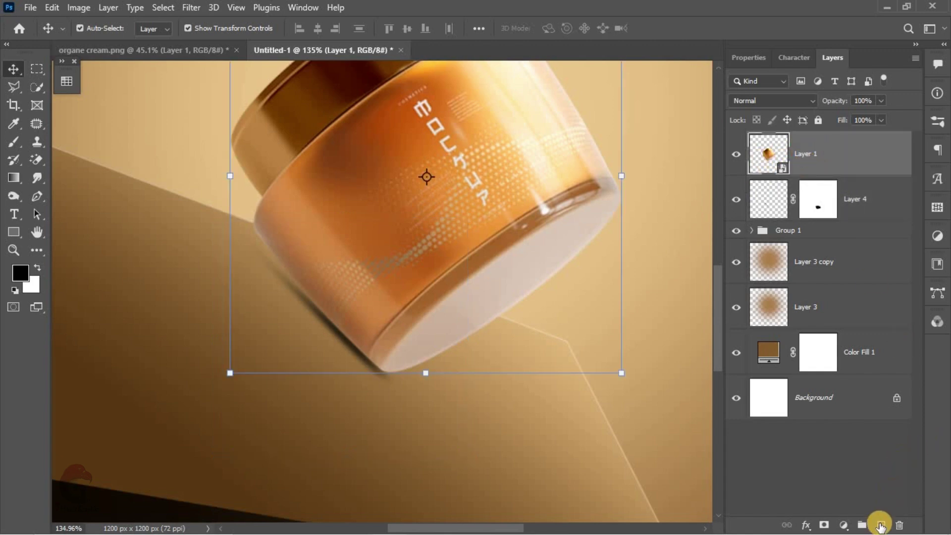
Step: Add Layer 5 clipped to the jar and paint a dark stroke along its lower edge
left_click(880, 526)
right_click(844, 148)
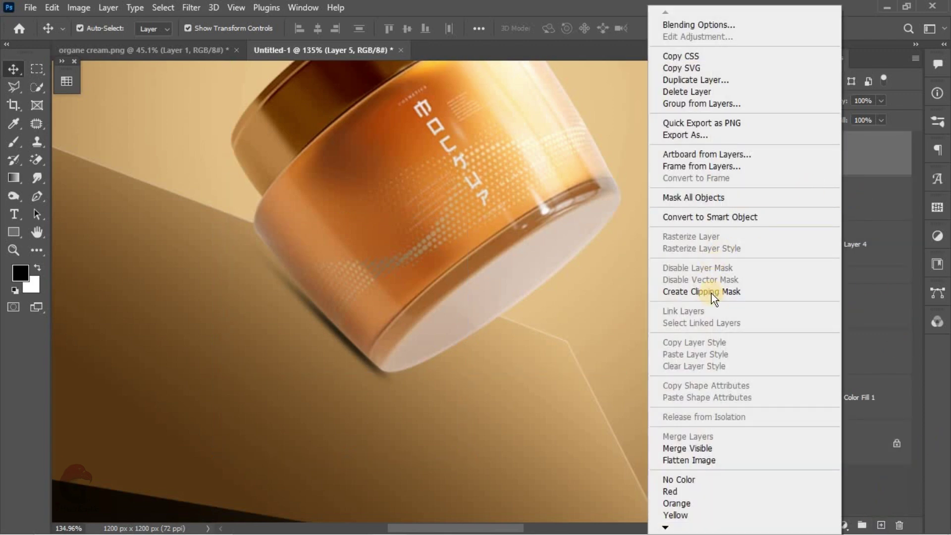
left_click(719, 295)
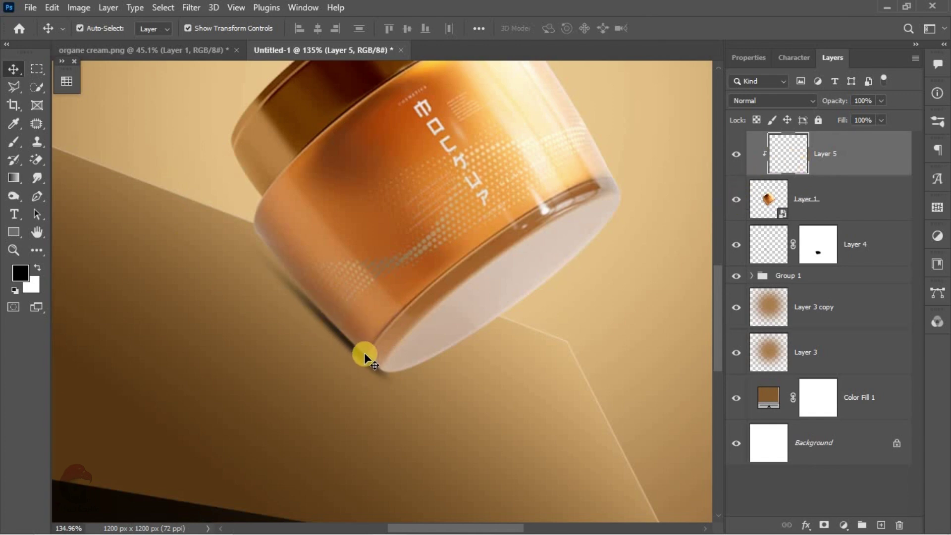
left_click(15, 145)
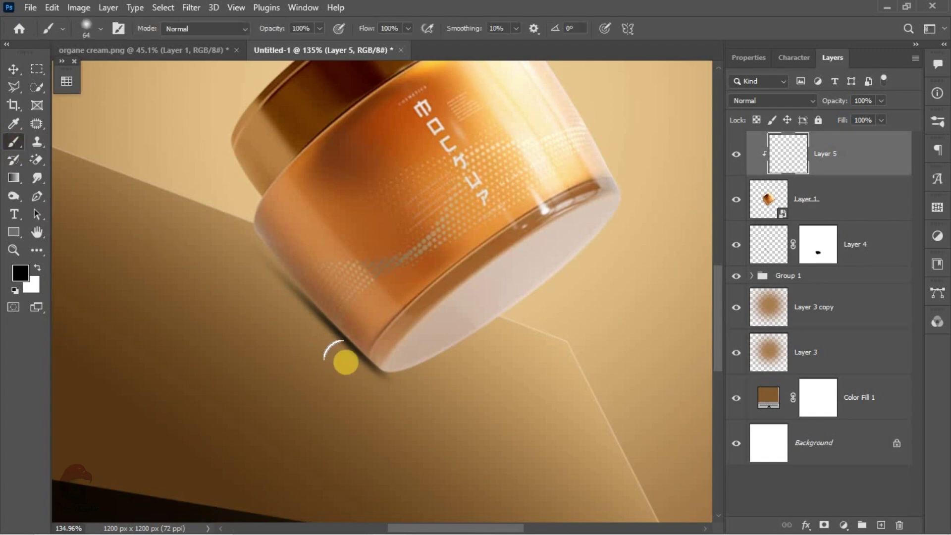
scroll(327, 361, "up", 3)
scroll(320, 375, "up", 1)
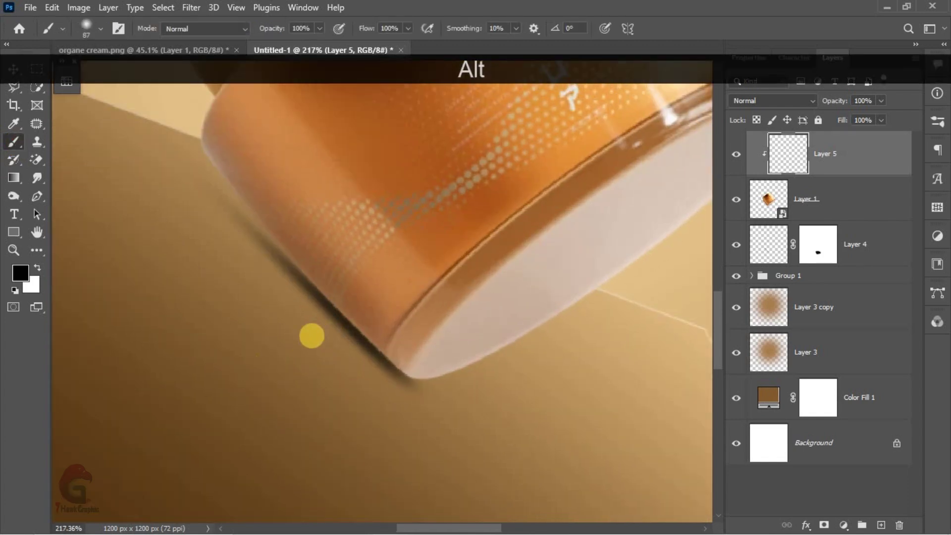
scroll(312, 335, "up", 1)
mouse_move(318, 334)
left_mouse_down()
mouse_move(260, 293)
mouse_move(410, 442)
left_mouse_up()
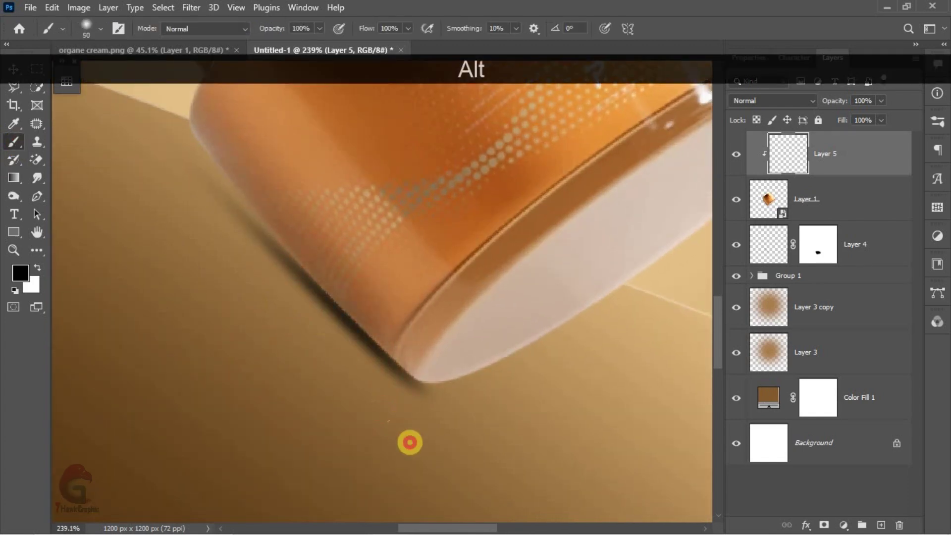
scroll(453, 484, "down", 1)
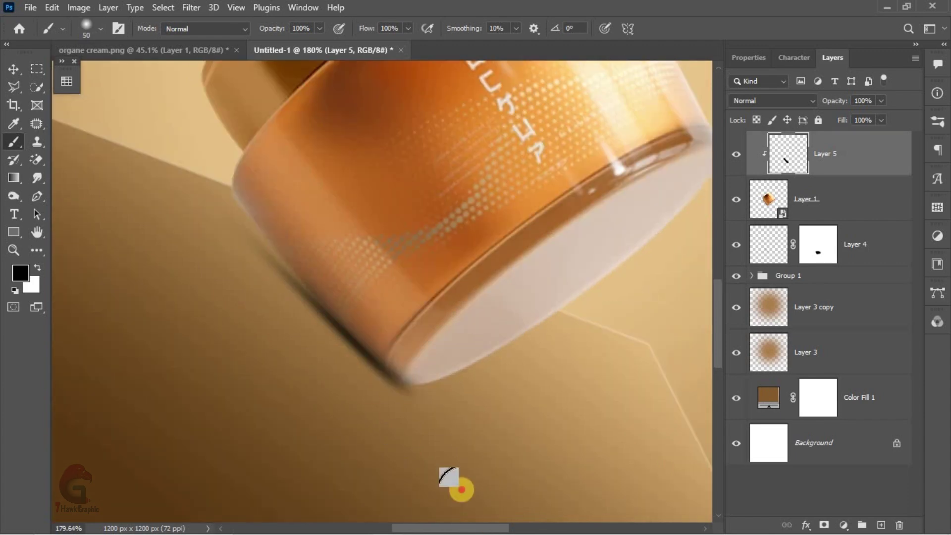
scroll(389, 403, "down", 2)
key("space")
Step: Set the stroke layer to Soft Light and add a 46%-opacity copy beneath it
left_click(763, 104)
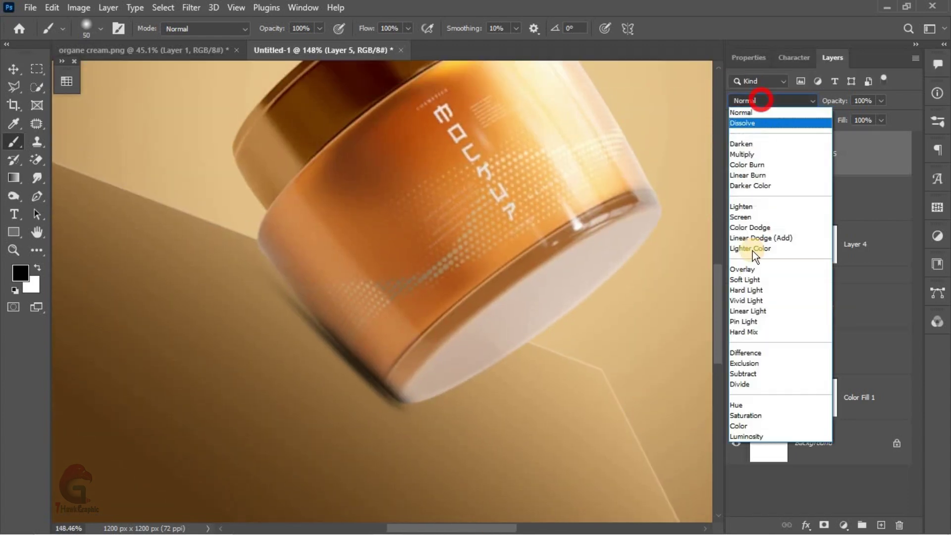
left_click(751, 277)
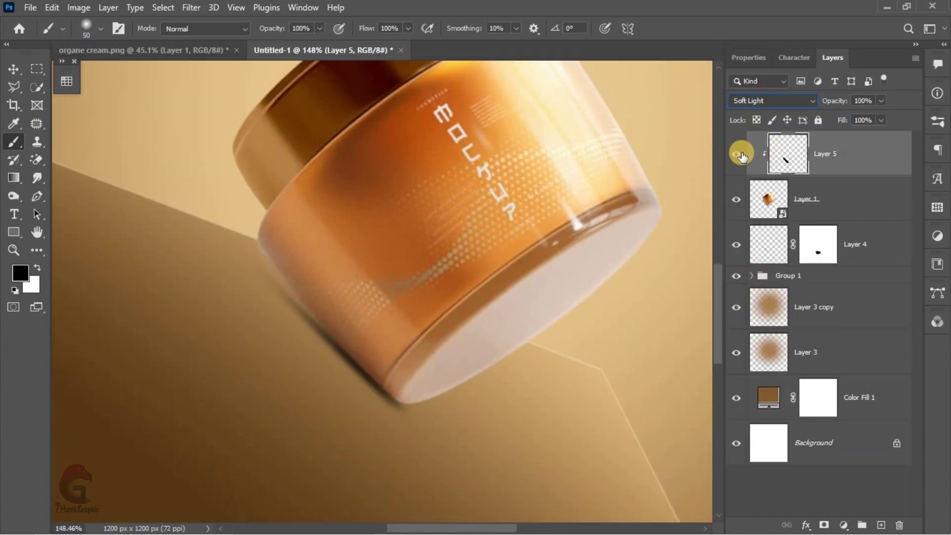
left_click_drag(773, 154, 790, 176)
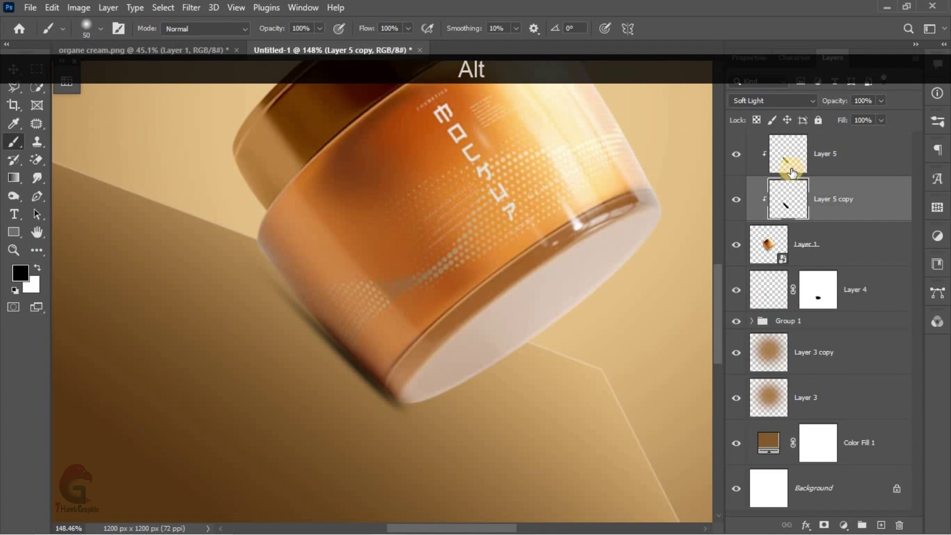
left_click_drag(834, 100, 804, 108)
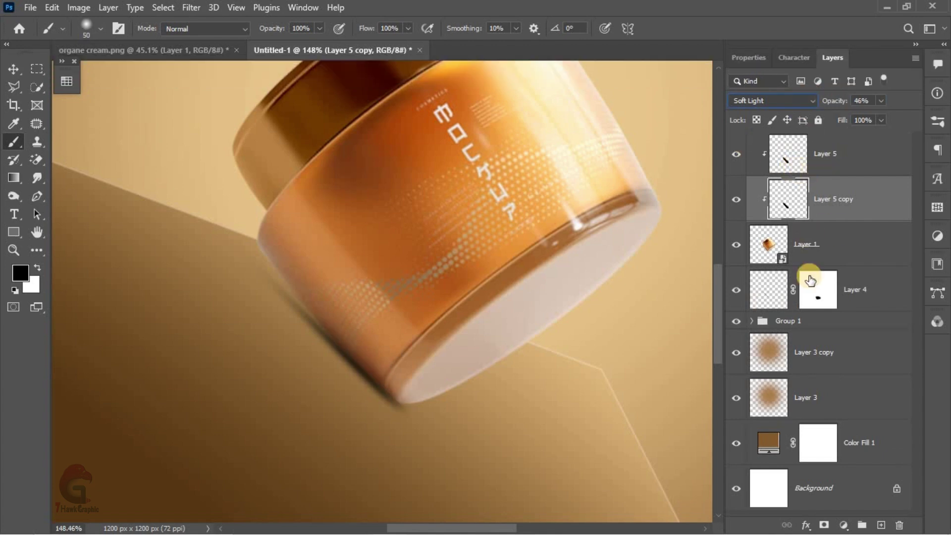
key("v")
key("ctrl+0")
left_click(453, 287)
Step: Duplicate the jar, flip it horizontally, rotate it into the lower left, and stack it below Layer 4
key("ctrl+j")
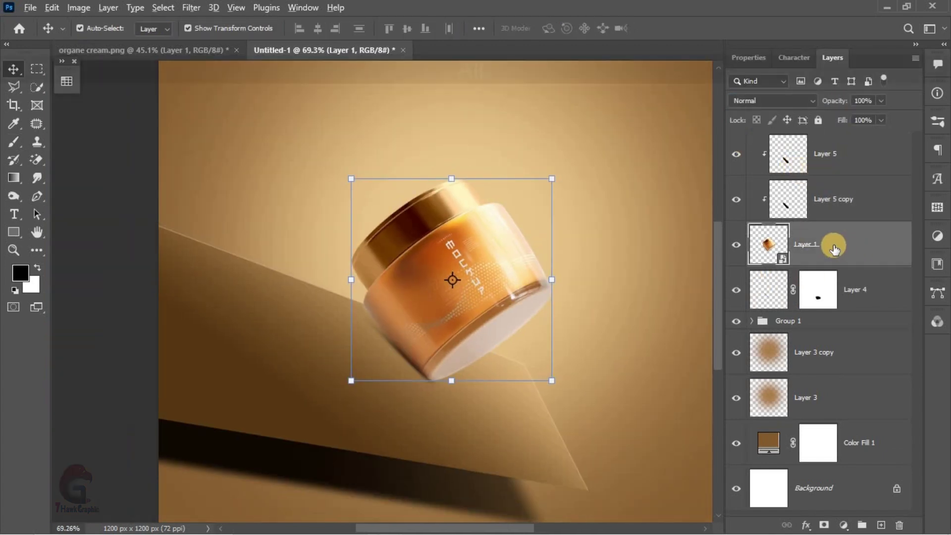
key("ctrl+t")
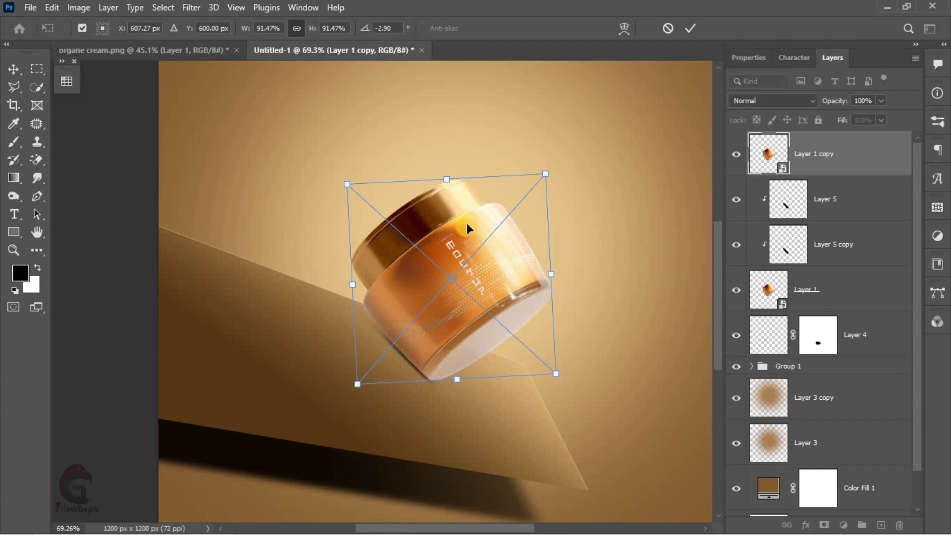
right_click(512, 222)
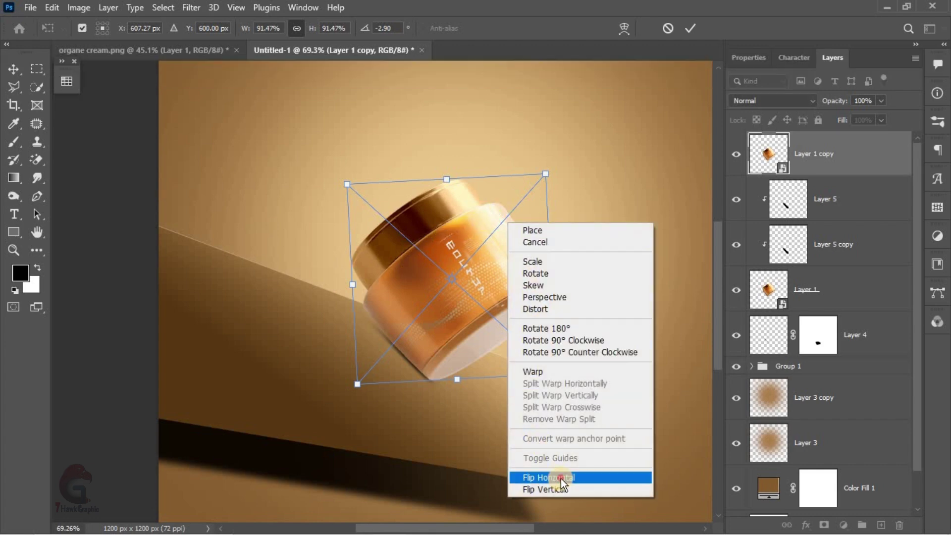
left_click(561, 479)
left_click_drag(509, 240, 378, 270)
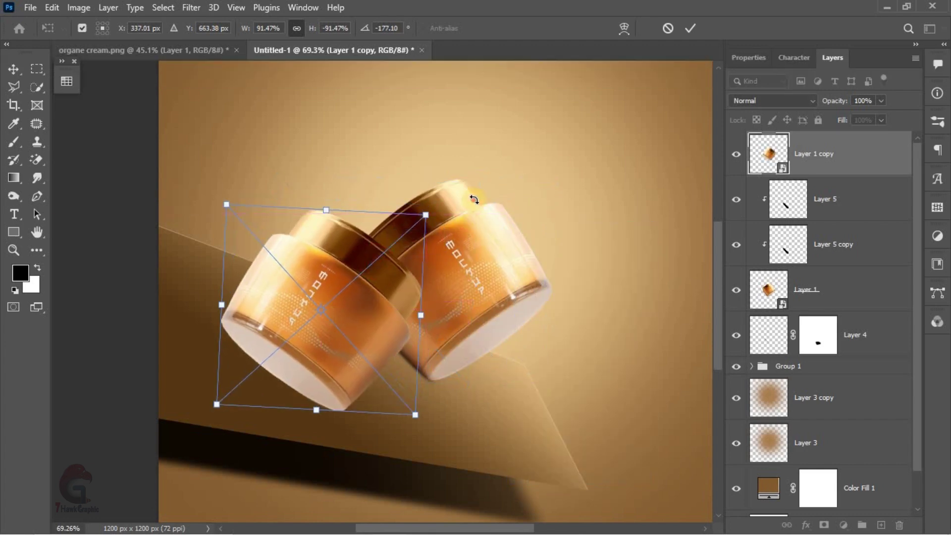
mouse_move(430, 210)
left_mouse_down()
mouse_move(270, 196)
mouse_move(456, 304)
mouse_move(403, 418)
left_mouse_up()
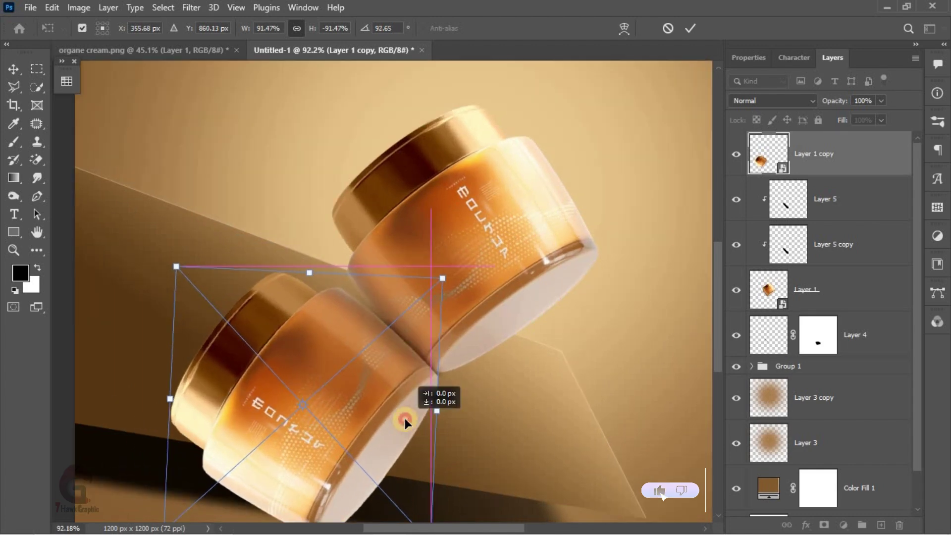
key("Left")
key("Left")
key("Left")
key("Up")
left_click(690, 29)
left_click_drag(815, 149, 785, 350)
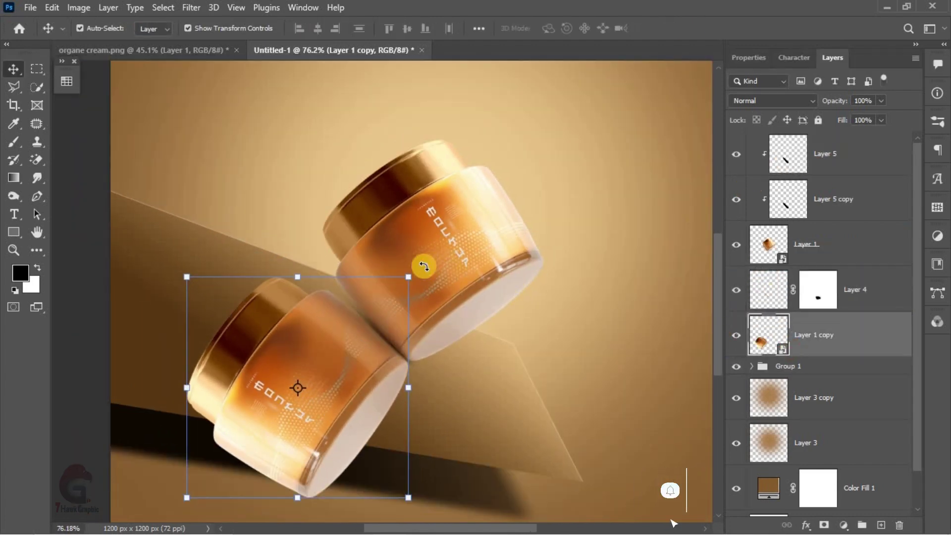
Step: Apply a Motion Blur with angle 45° and distance 18 pixels to the jar copy
left_click(193, 9)
left_click(366, 20)
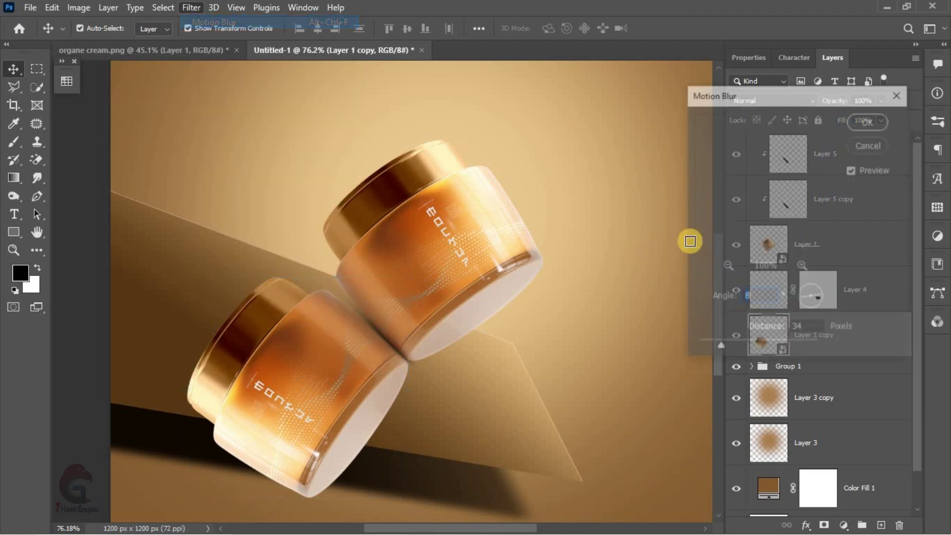
left_click_drag(816, 293, 818, 290)
left_click_drag(720, 347, 723, 348)
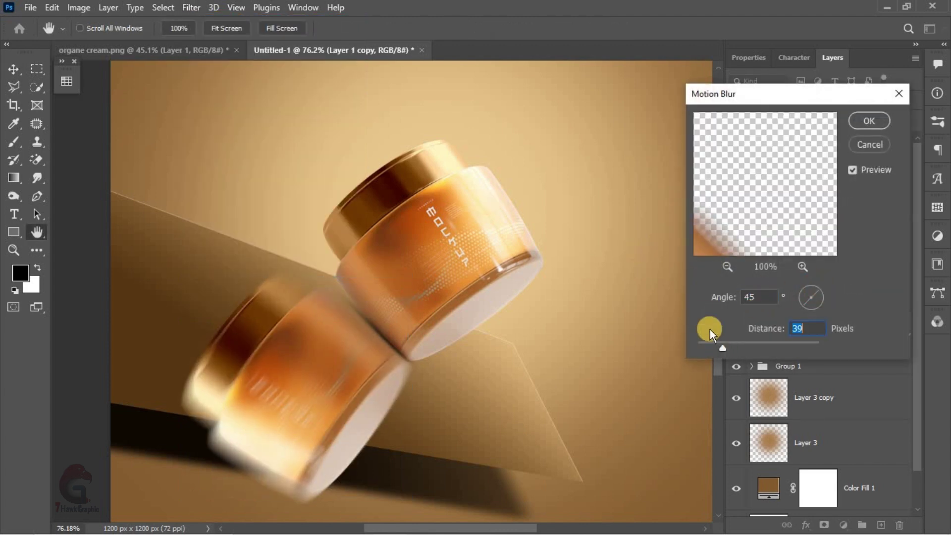
left_click(708, 347)
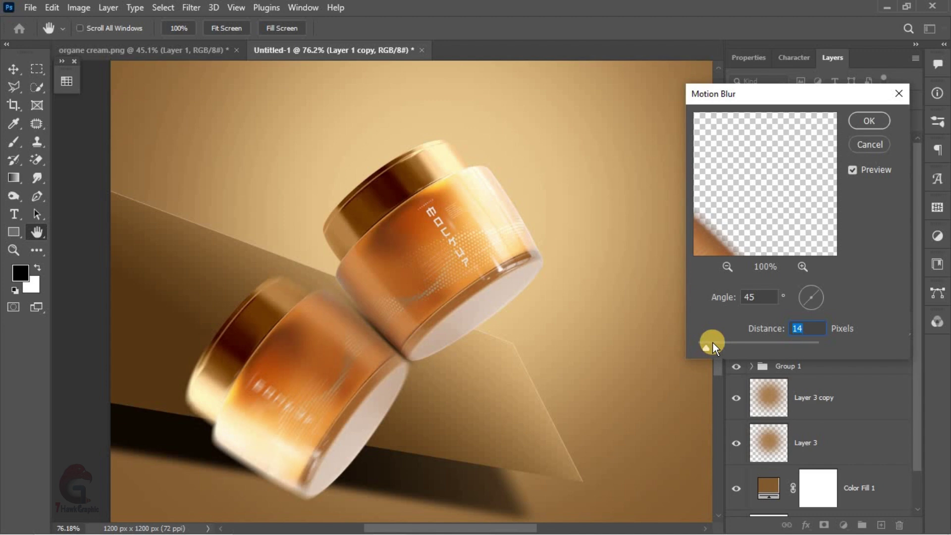
left_click(710, 345)
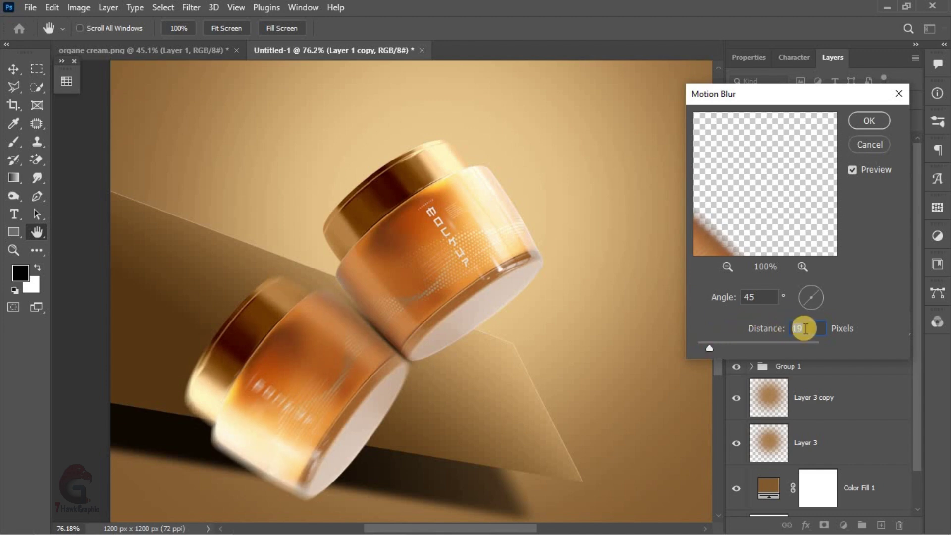
type("18")
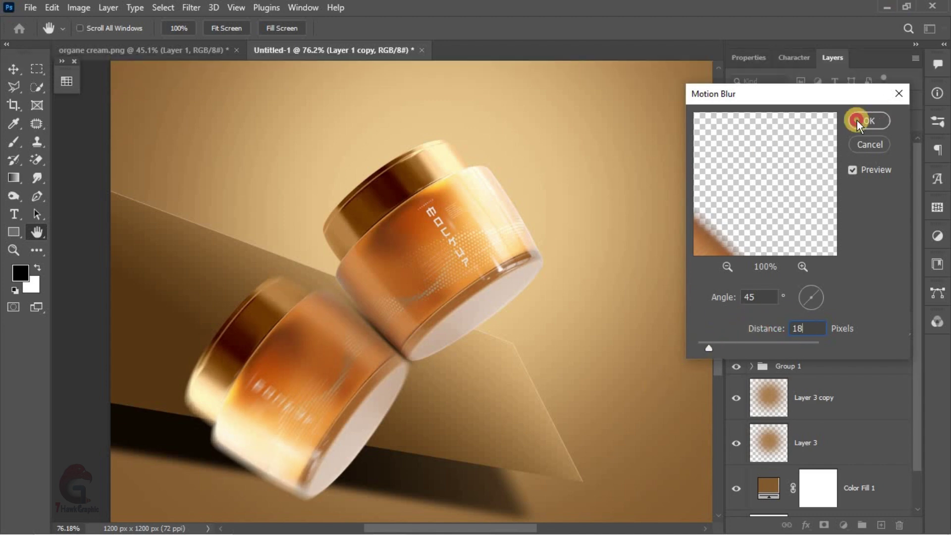
left_click(869, 120)
Step: Add a Gaussian Blur to the jar copy
left_click(191, 7)
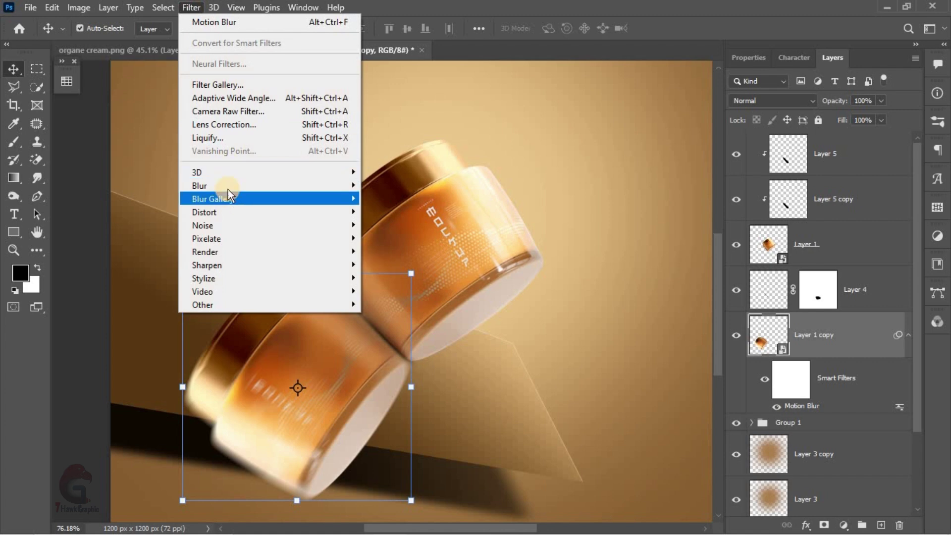
left_click(227, 185)
left_click(399, 238)
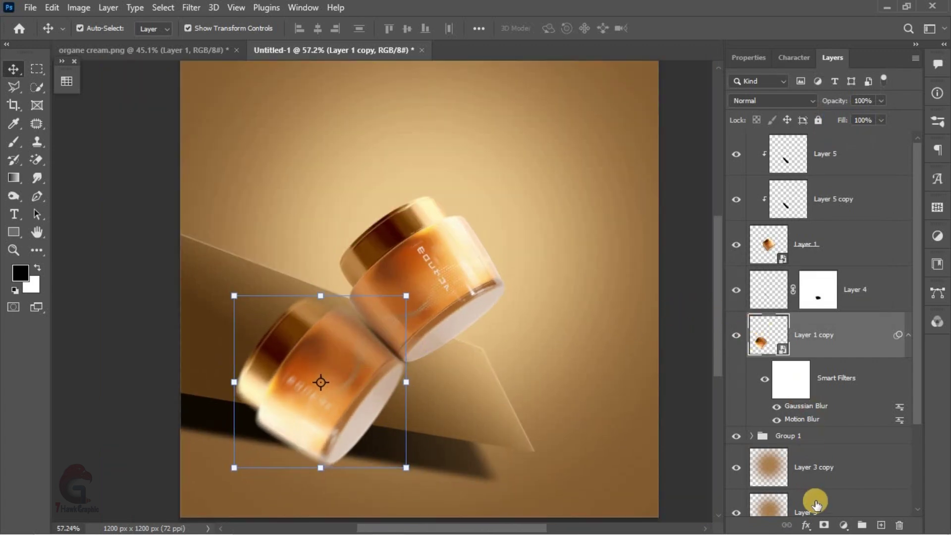
Step: Hide the blurred jar copy with a black layer mask and expand Group 1
left_click(826, 523, "alt")
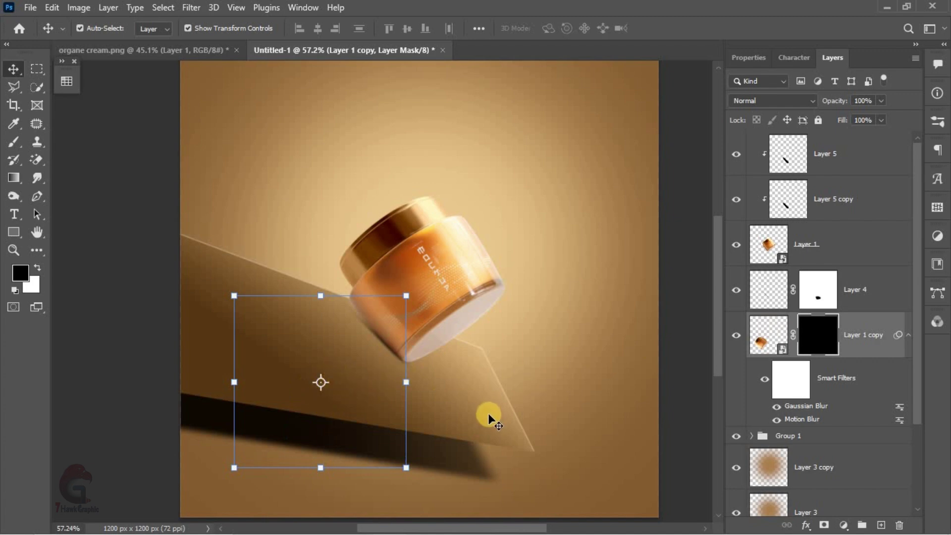
scroll(814, 367, "down", 3)
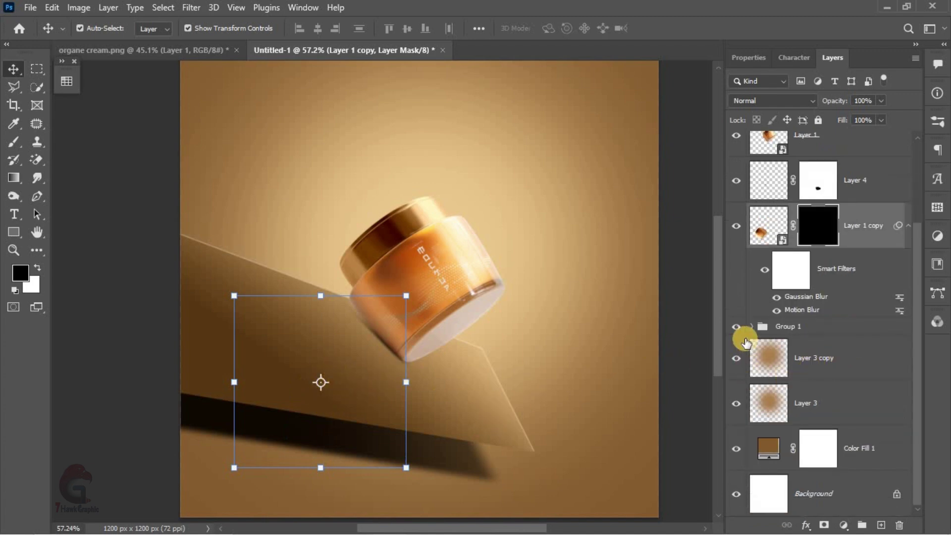
left_click(751, 327)
left_click(753, 325)
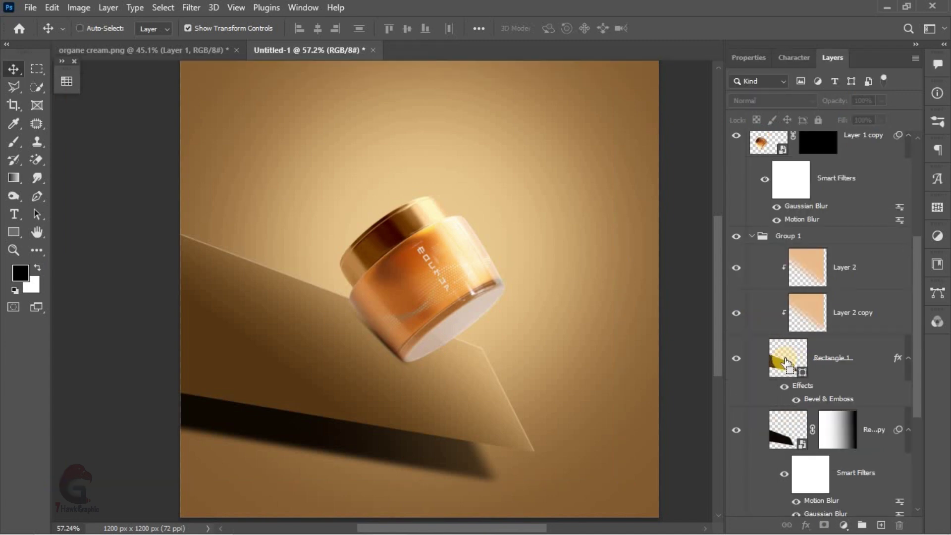
Step: Fade the jar copy's mask with a white-to-black gradient inside the platform selection, then deselect
left_click(788, 367, "ctrl")
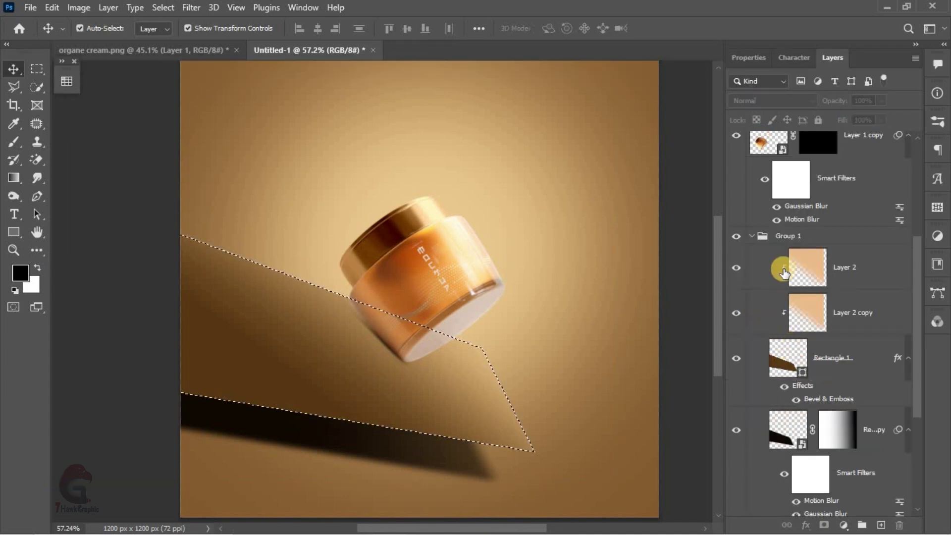
scroll(812, 298, "up", 5)
left_click(818, 335)
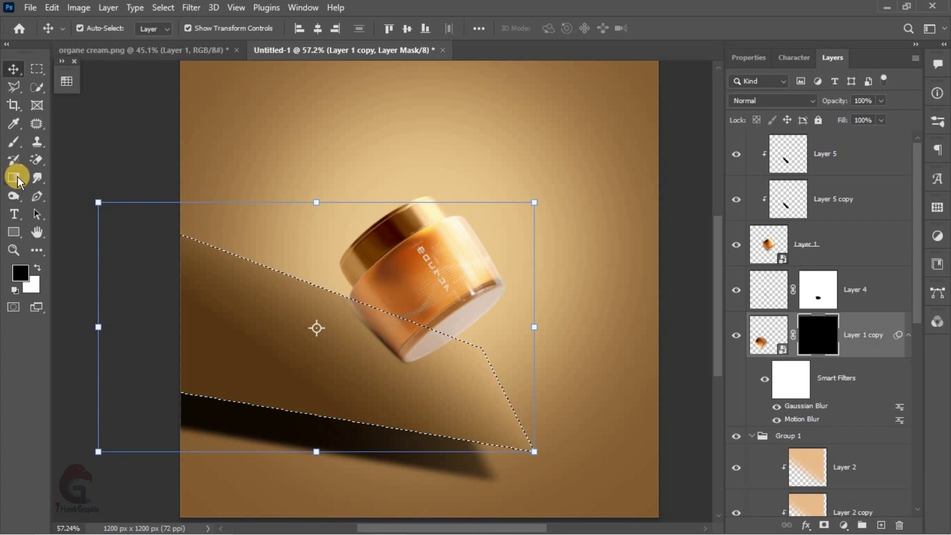
left_click(15, 179)
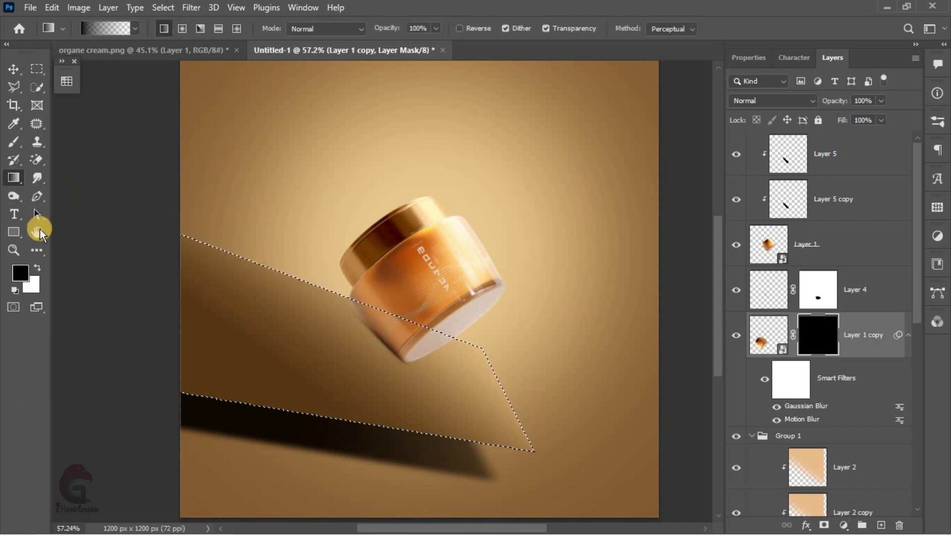
left_click(37, 268)
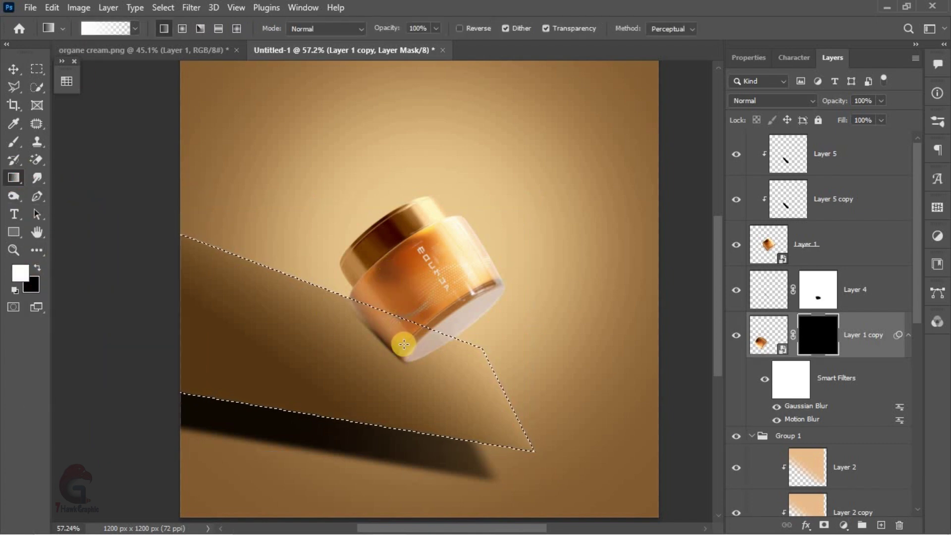
left_click_drag(380, 377, 282, 471)
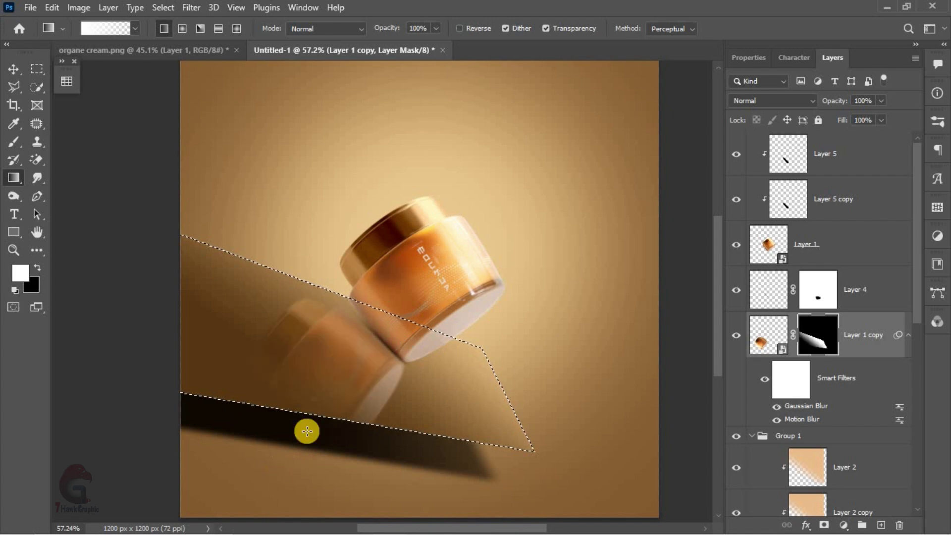
scroll(387, 376, "down", 1)
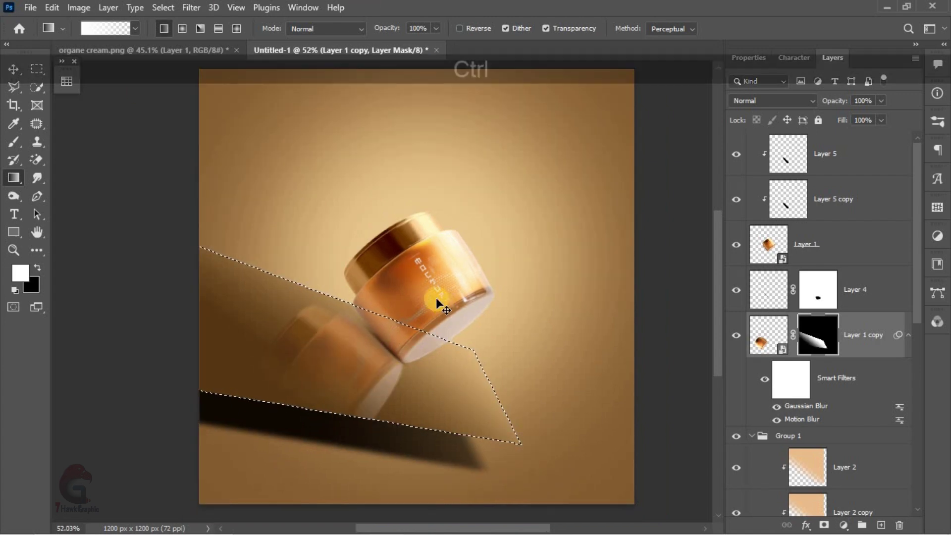
key("ctrl+d")
Step: Return to the Move tool and select the Layer 1 copy reflection layer
key("v")
scroll(434, 366, "up", 2)
scroll(434, 365, "down", 1)
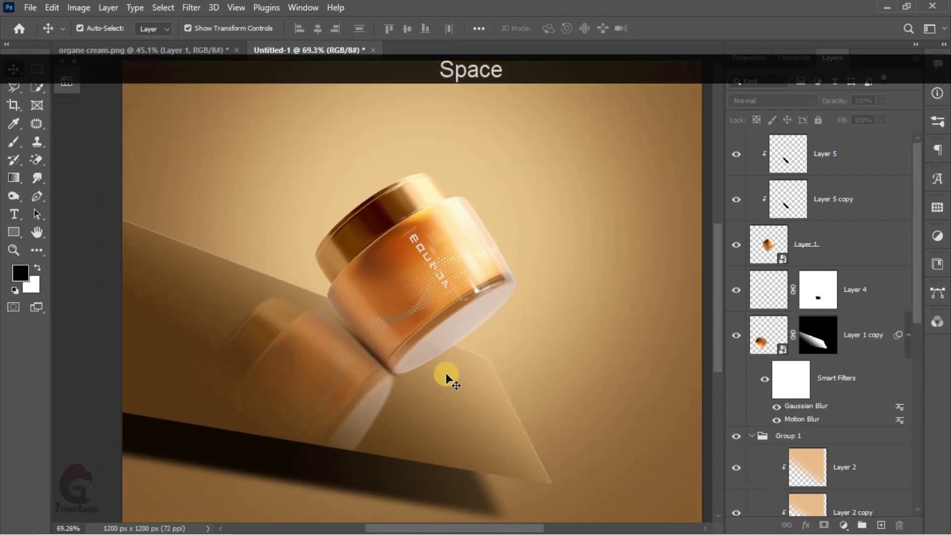
left_click(856, 326)
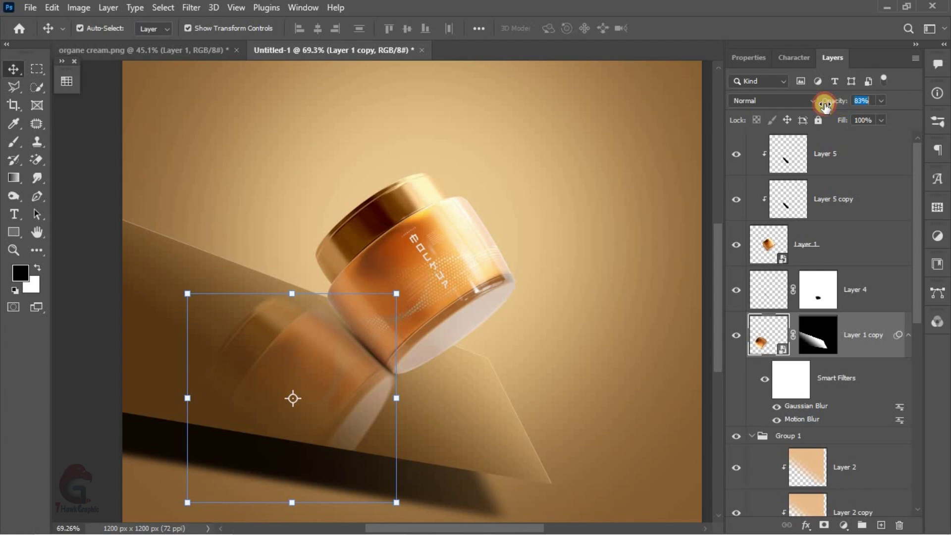
scroll(416, 327, "down", 2)
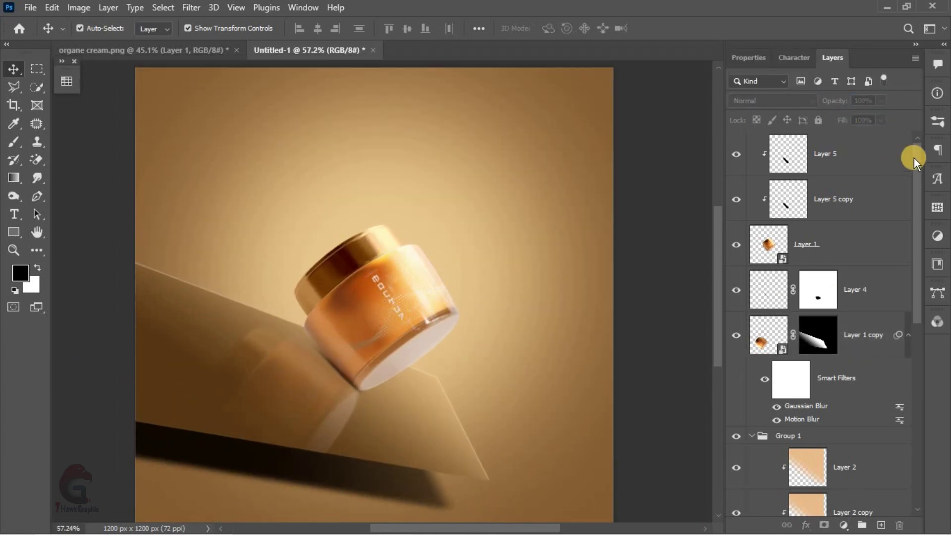
Step: Add a layer clipped above Layer 5, fill it with 50% Gray and set it to Overlay
left_click(843, 147)
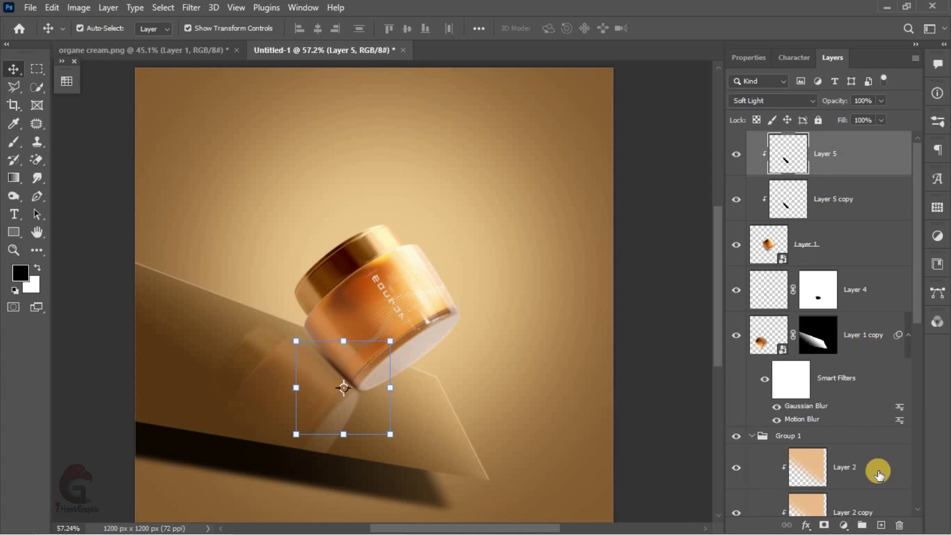
left_click(883, 526)
right_click(837, 150)
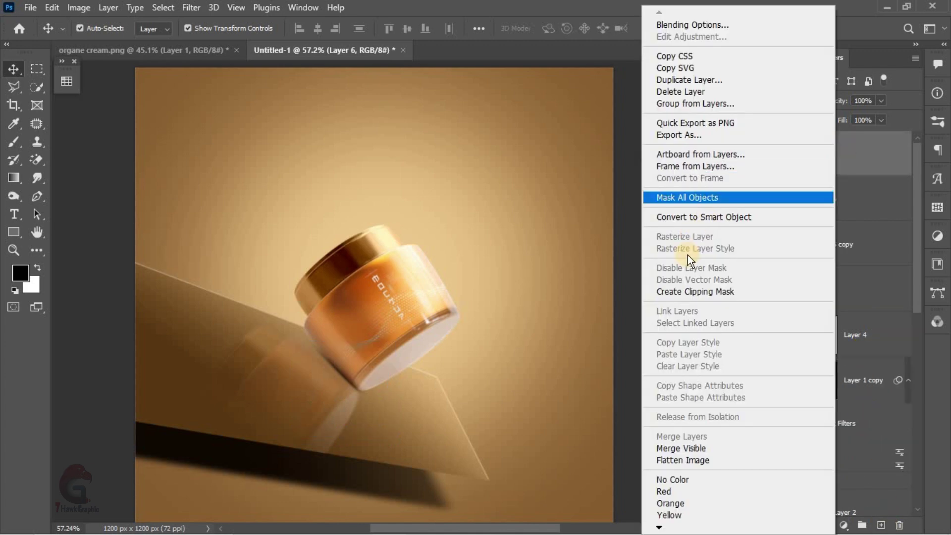
left_click(695, 293)
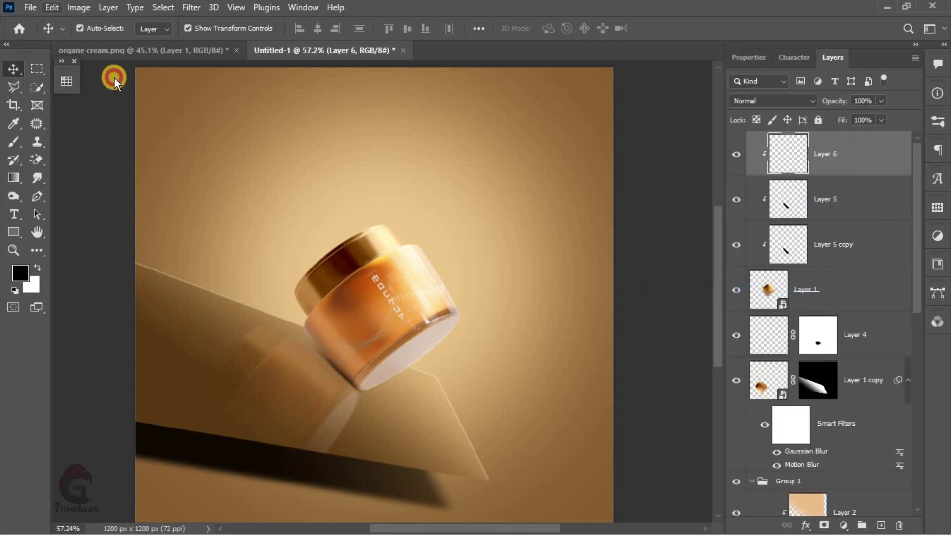
left_click(52, 8)
left_click(124, 163)
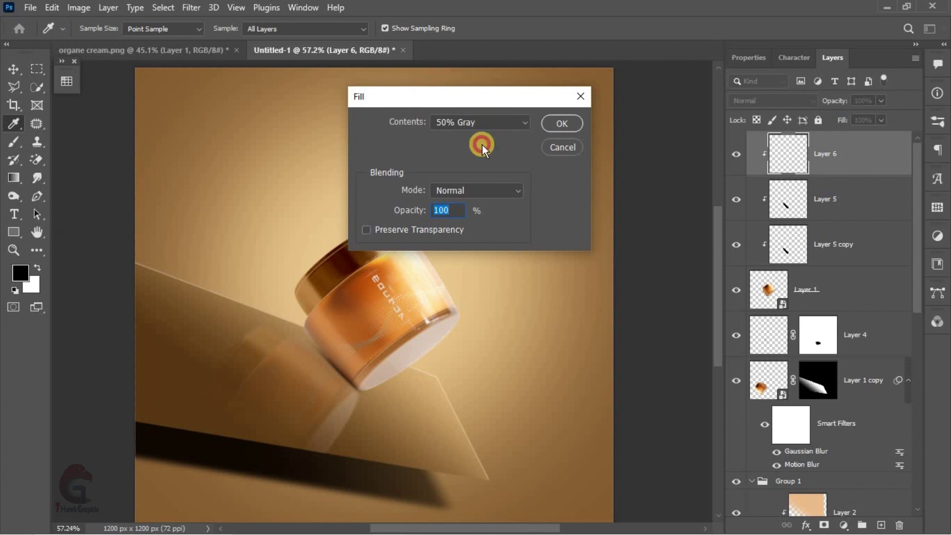
left_click(478, 122)
left_click(463, 240)
left_click(561, 124)
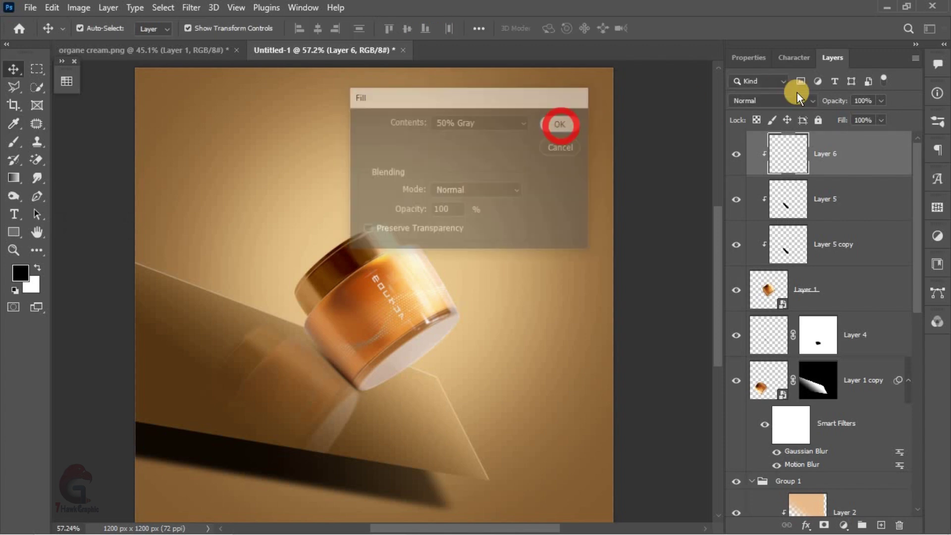
left_click(793, 101)
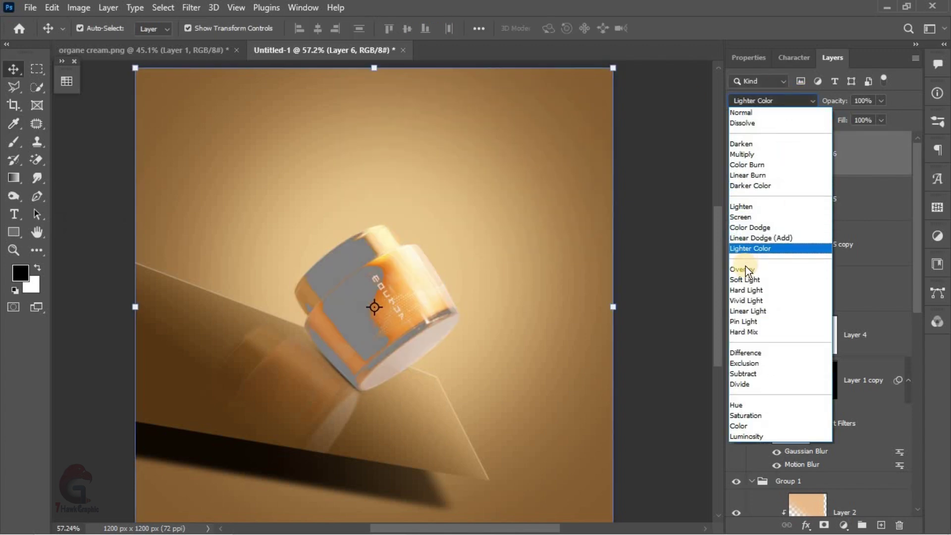
left_click(747, 269)
Step: Dodge a highlight along the jar's edge with a smaller brush, undoing one stroke
right_click(14, 200)
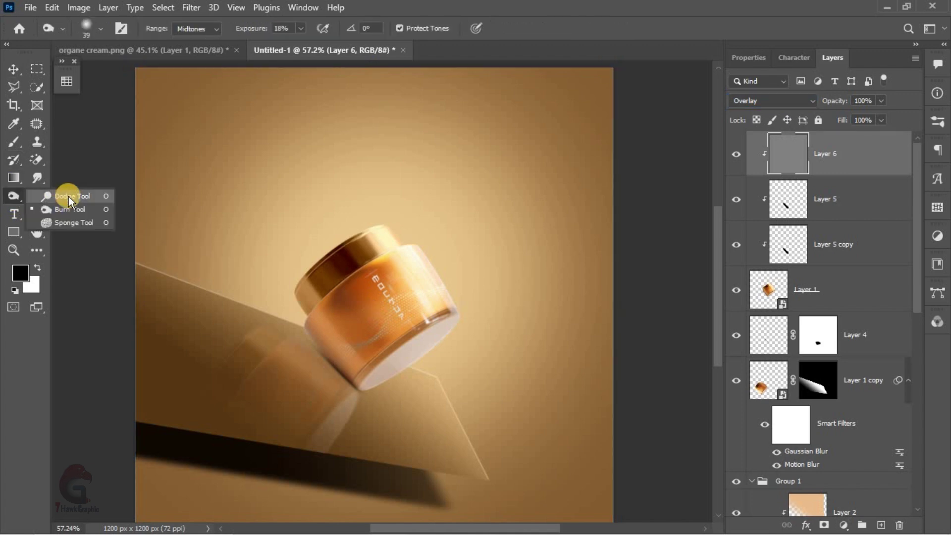
left_click(74, 194)
scroll(415, 218, "up", 5)
left_click_drag(350, 248, 343, 206)
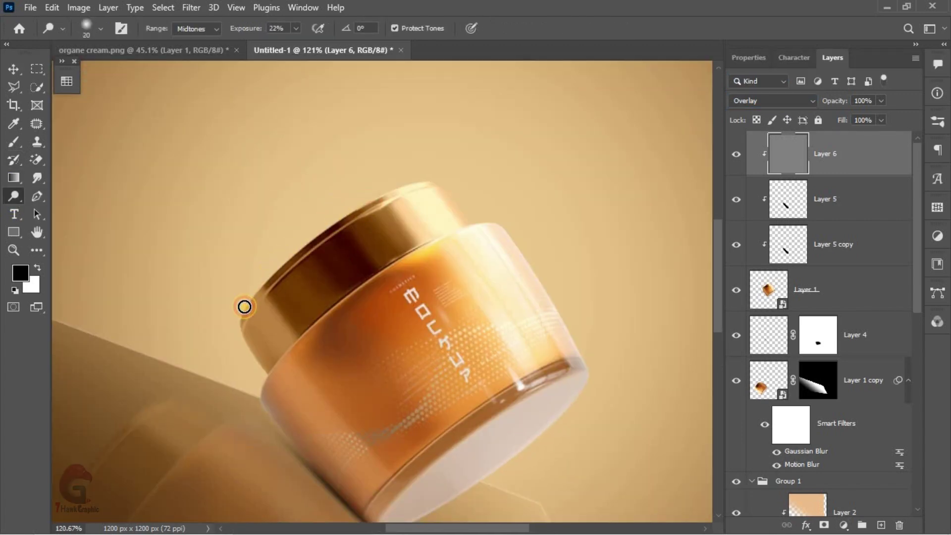
left_click(578, 354)
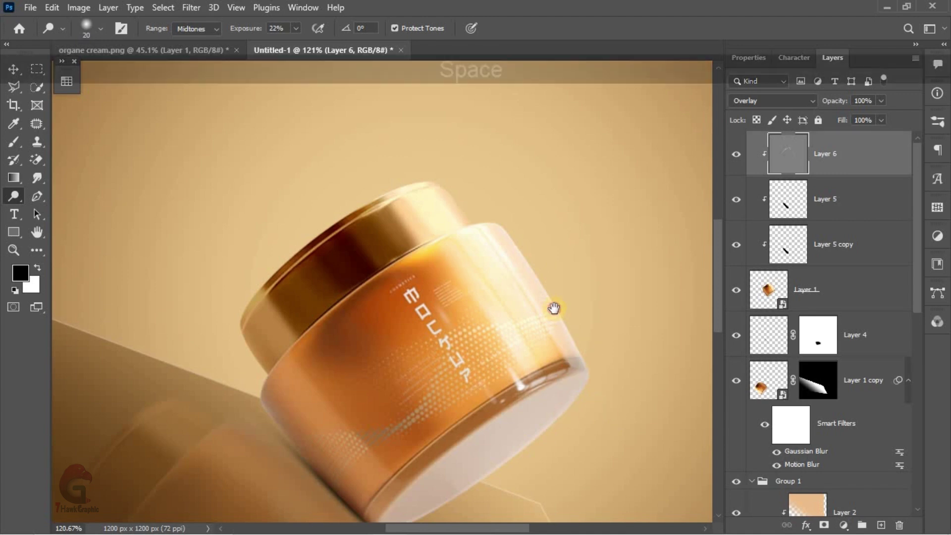
left_click_drag(552, 310, 567, 339)
key("ctrl+z")
Step: Switch to the Burn tool to darken the jar's shading
right_click(14, 196)
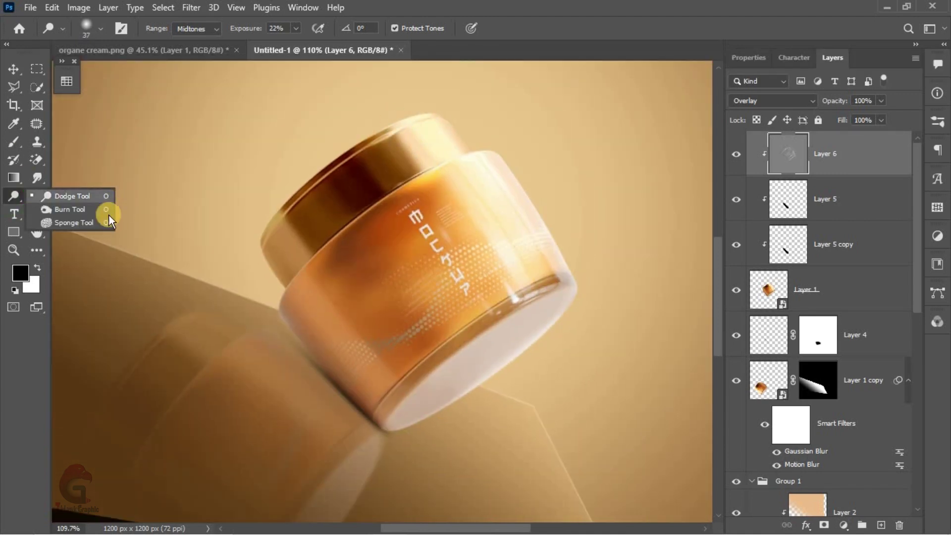
left_click(77, 210)
scroll(389, 414, "up", 4)
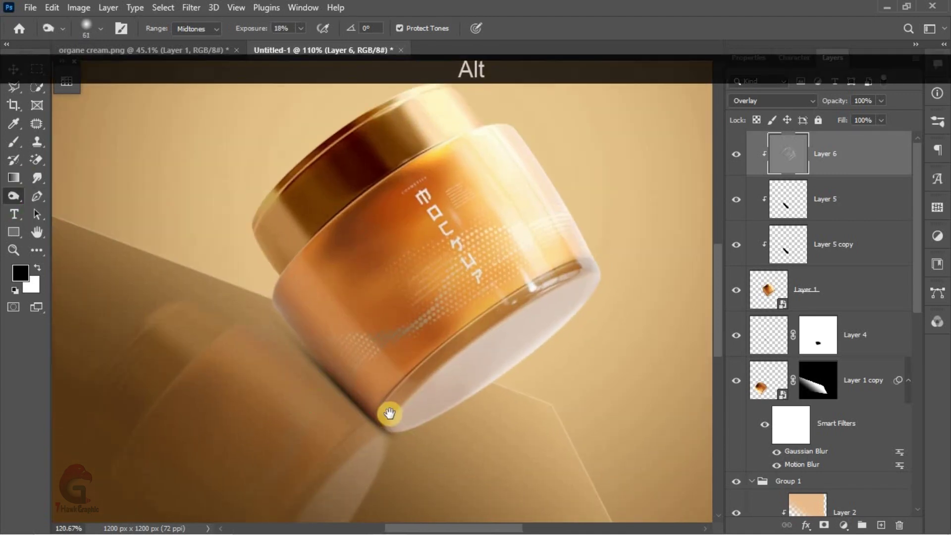
scroll(373, 384, "down", 3)
scroll(450, 316, "down", 2)
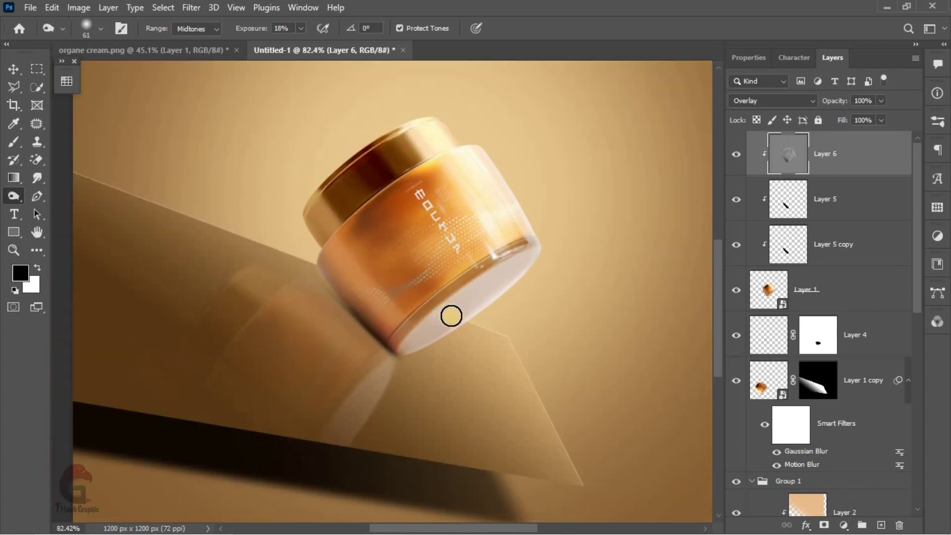
scroll(450, 316, "down", 2)
Step: Toggle Layer 6 off and on to compare the shading, then reselect Layer 6
key("v")
left_click(736, 154)
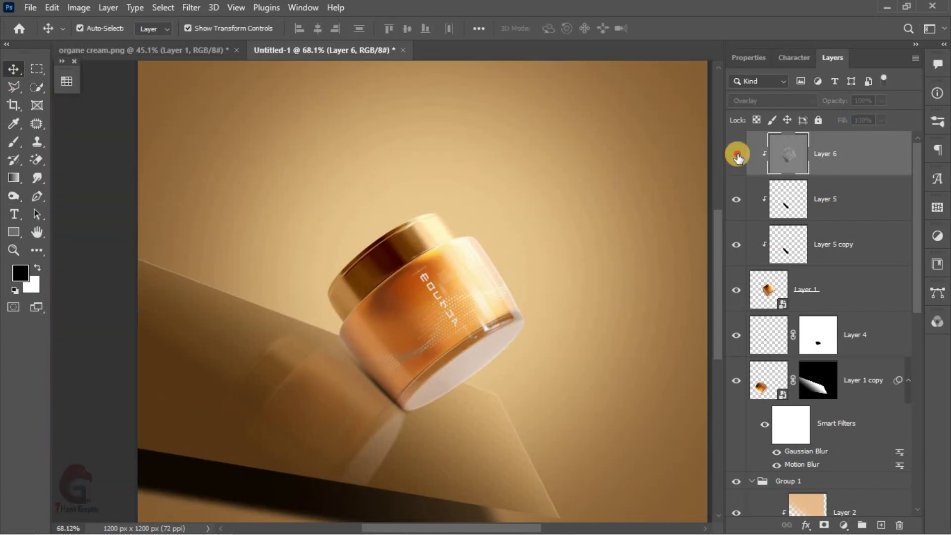
left_click(737, 155)
left_click(108, 399)
scroll(423, 368, "down", 2)
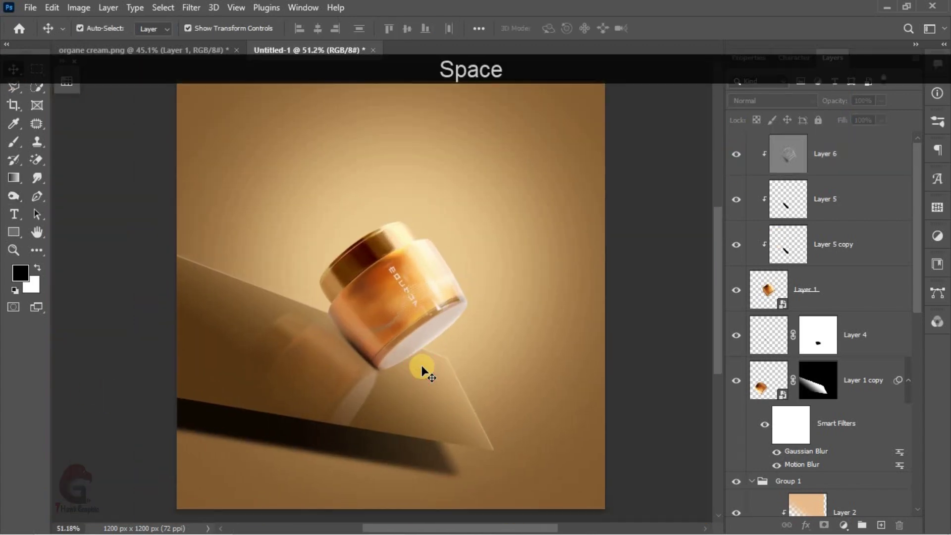
scroll(432, 365, "up", 1)
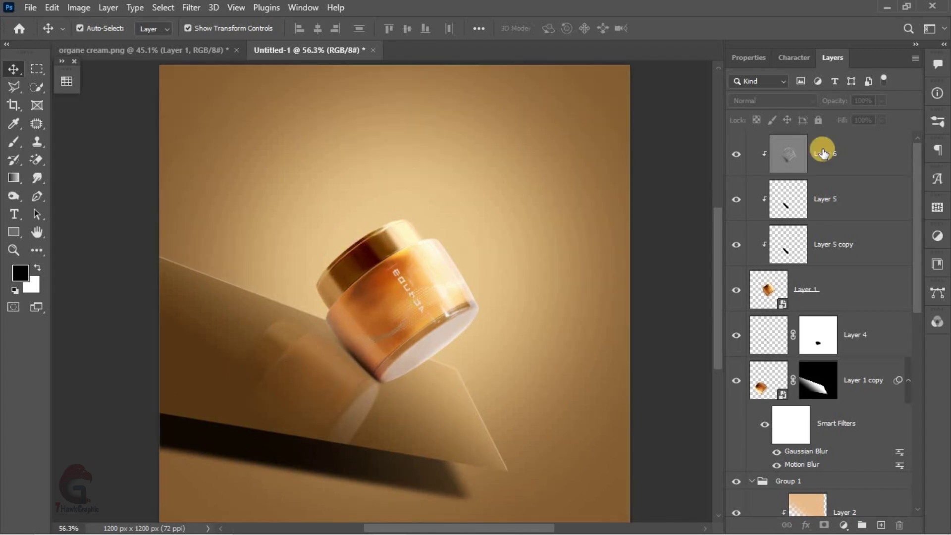
left_click(819, 149)
Step: Paint a large soft white glow at the jar top on a new empty layer
left_click(882, 521)
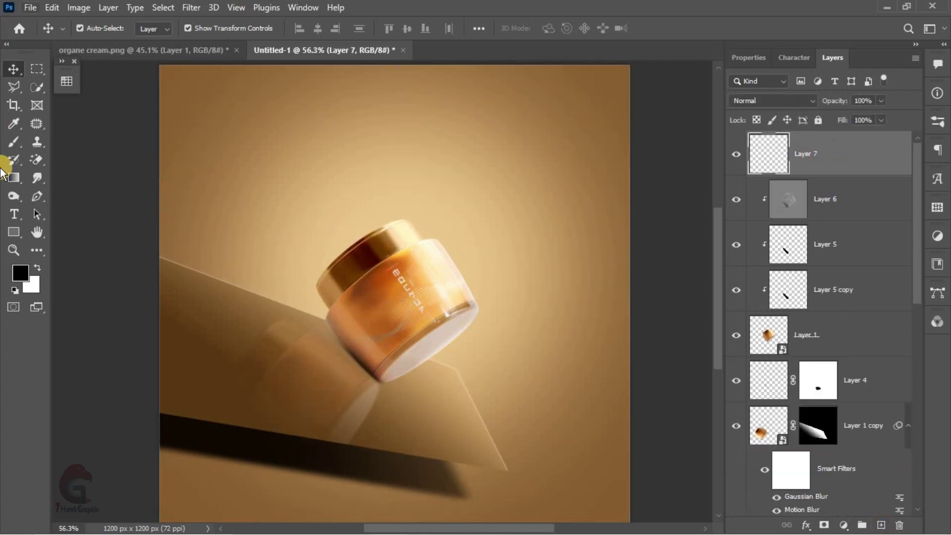
left_click(11, 145)
left_click(37, 267)
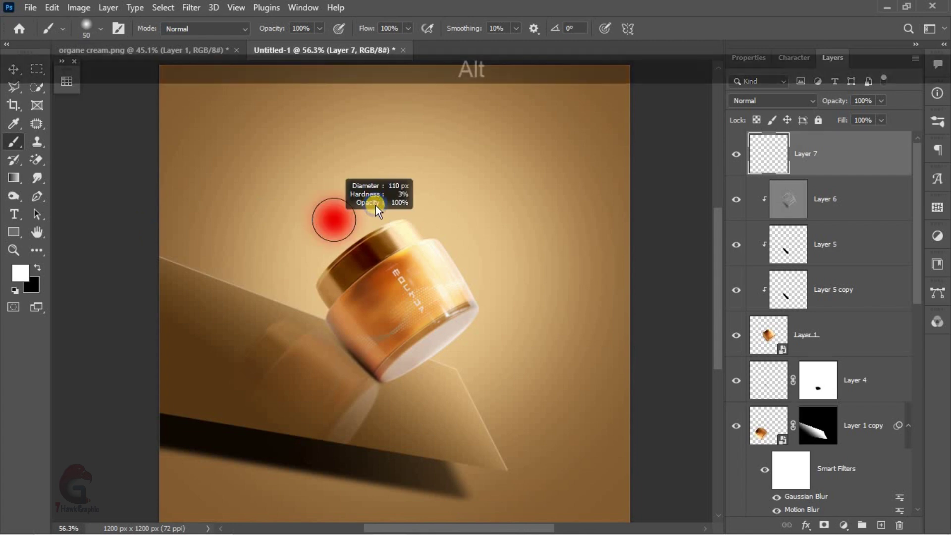
left_click_drag(329, 219, 401, 216)
scroll(374, 222, "up", 2)
left_click(374, 221)
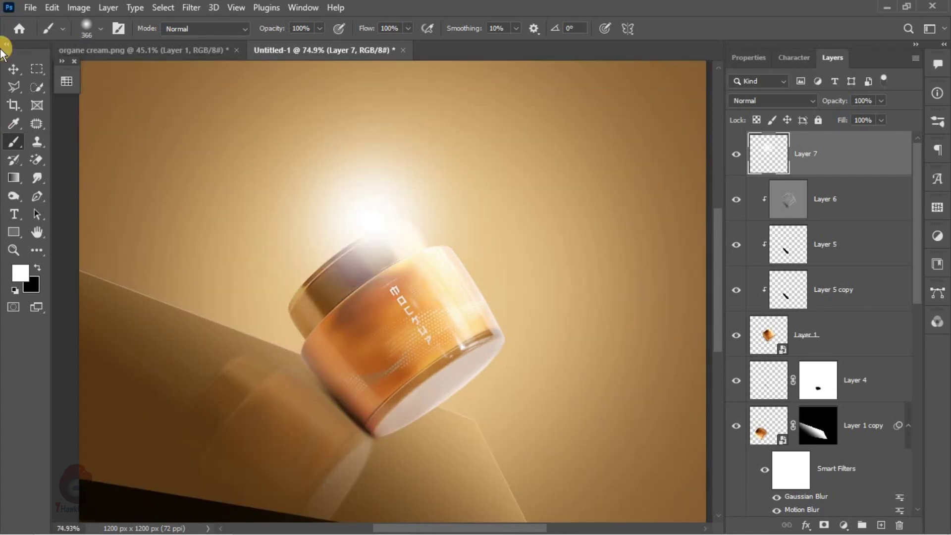
Step: Squash the glow into a thin streak, tilt it to the jar's angle, and position it on the lid
left_click(14, 68)
scroll(395, 215, "down", 1)
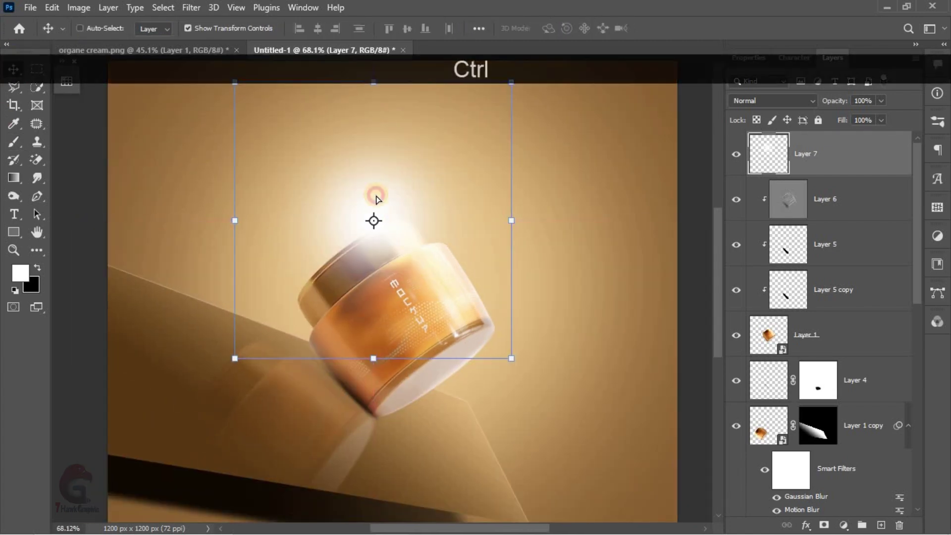
left_click_drag(374, 82, 373, 352)
left_click_drag(562, 187, 550, 125)
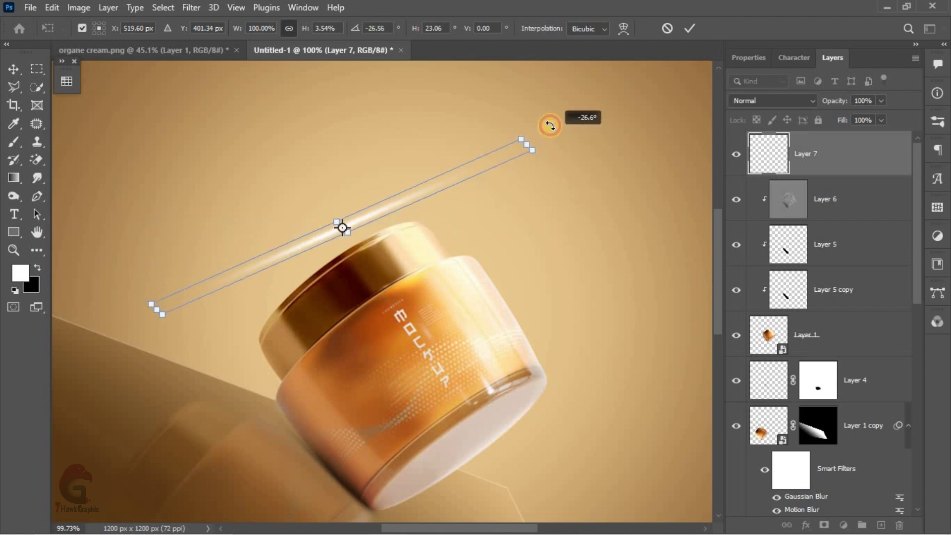
left_click_drag(377, 219, 377, 237)
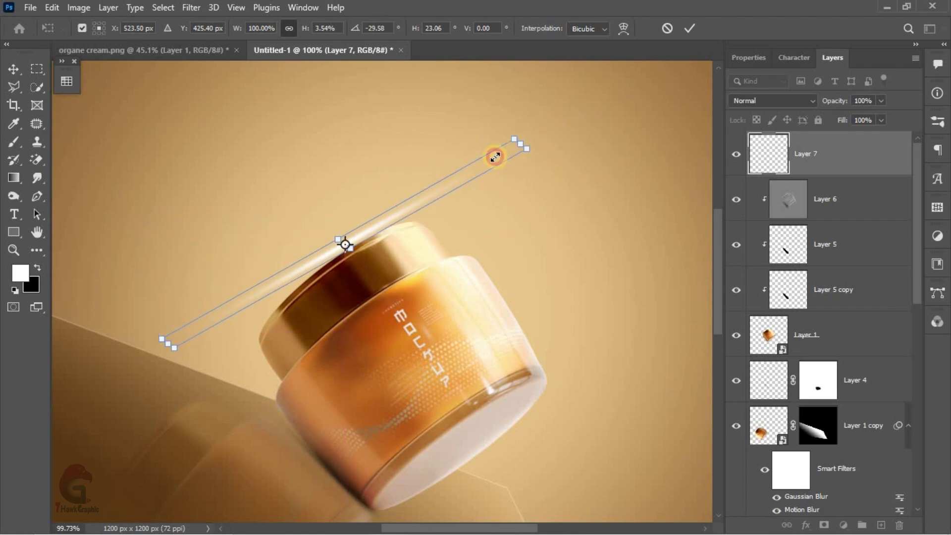
left_click_drag(518, 144, 471, 174)
left_click_drag(392, 215, 419, 200)
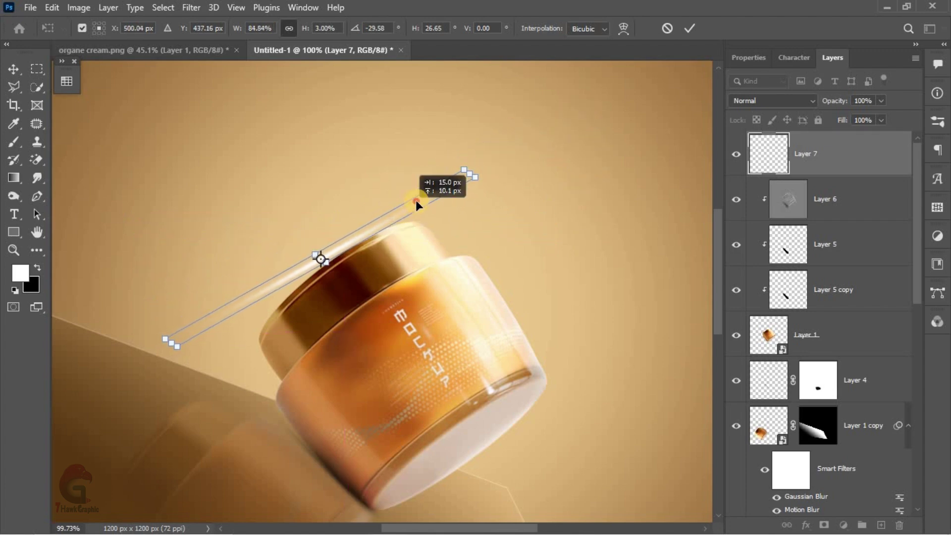
Step: Warp the streak into an arc along the lid and move it over the jar lid
left_click(623, 27)
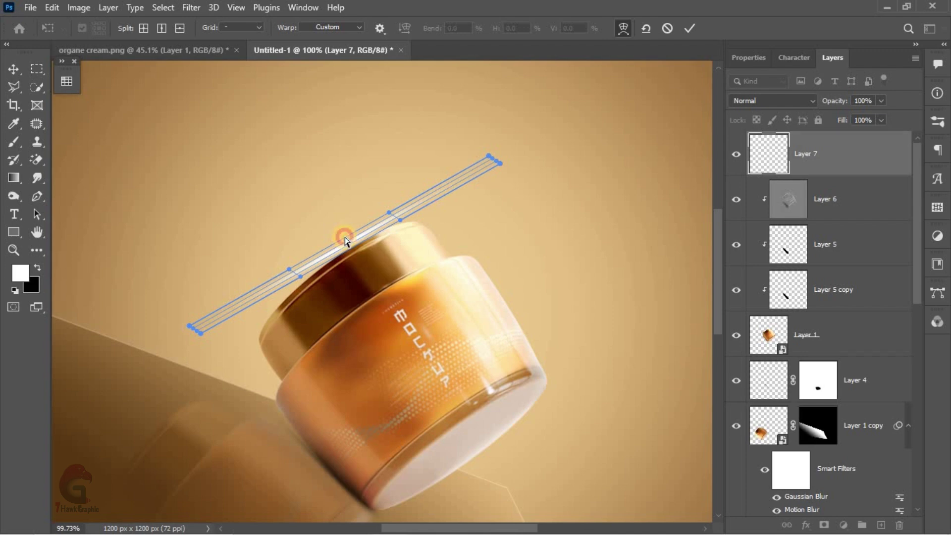
left_click_drag(350, 236, 325, 219)
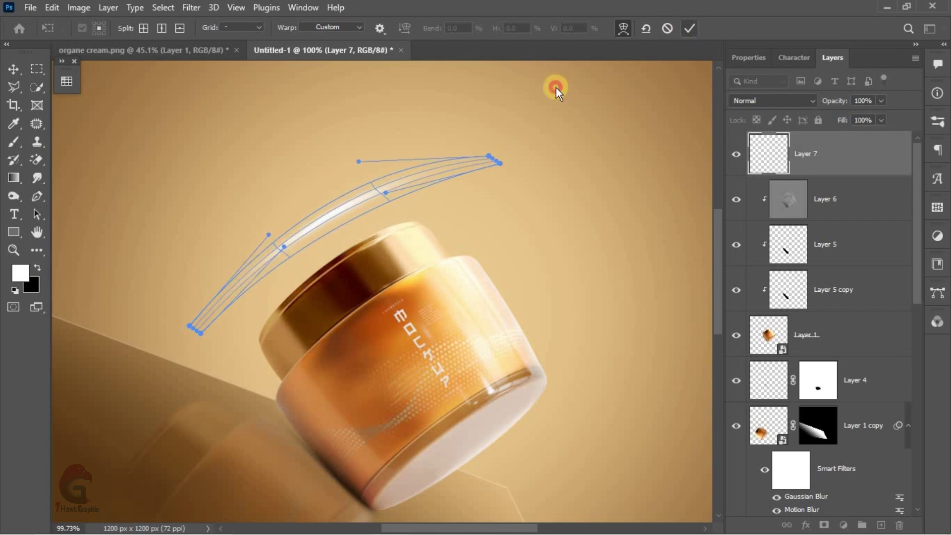
left_click(689, 27)
left_click_drag(318, 252, 324, 267)
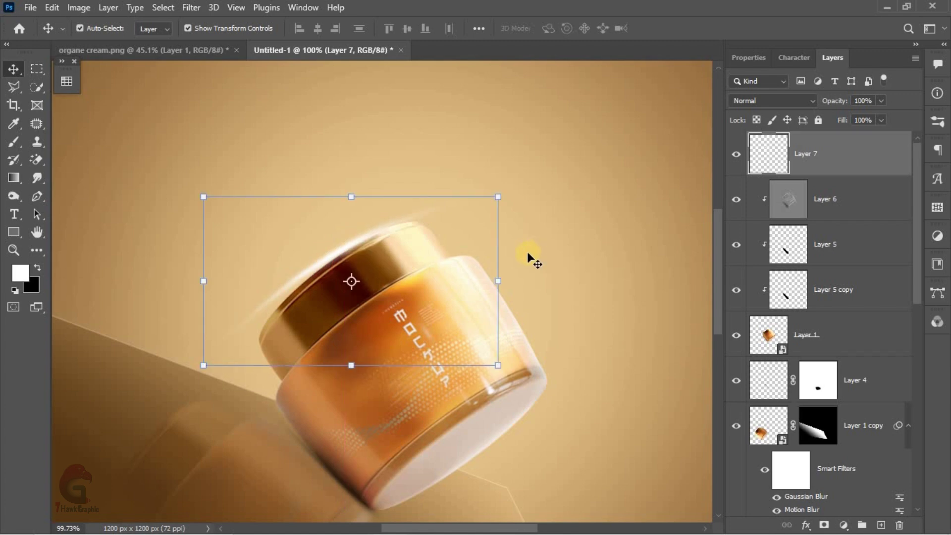
Step: Resize and tilt the streak to follow the lid edge, then blend it as Soft Light
left_click_drag(506, 276, 482, 274)
left_click_drag(365, 246, 356, 245)
left_click(691, 31)
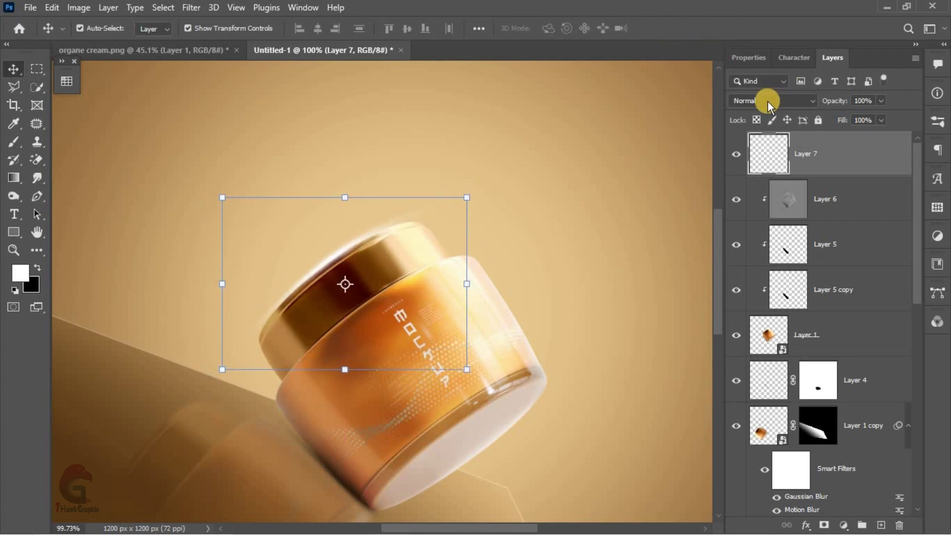
left_click(768, 102)
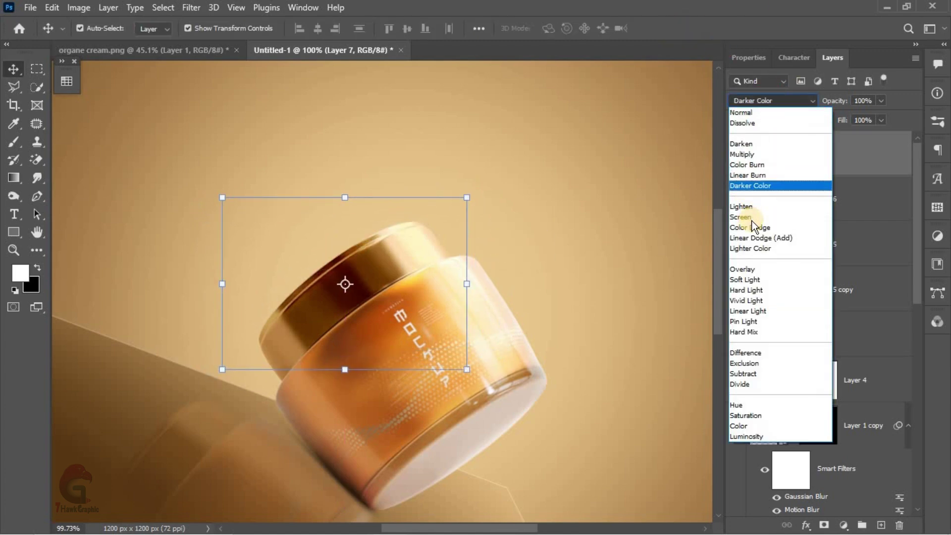
left_click(751, 279)
Step: Shrink the streak slightly and nudge it into its final position
left_click_drag(222, 198, 227, 202)
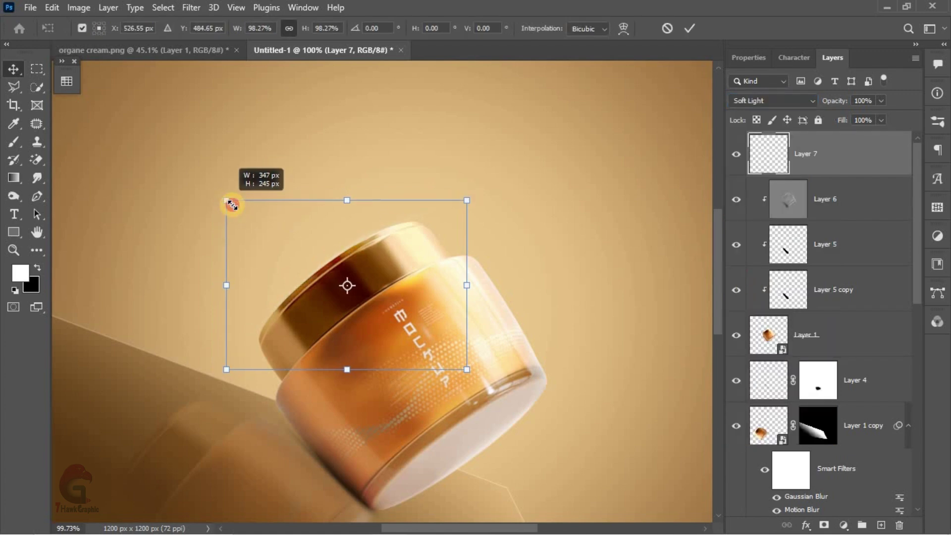
key("Left")
key("Left")
key("Left")
key("Down")
key("Right")
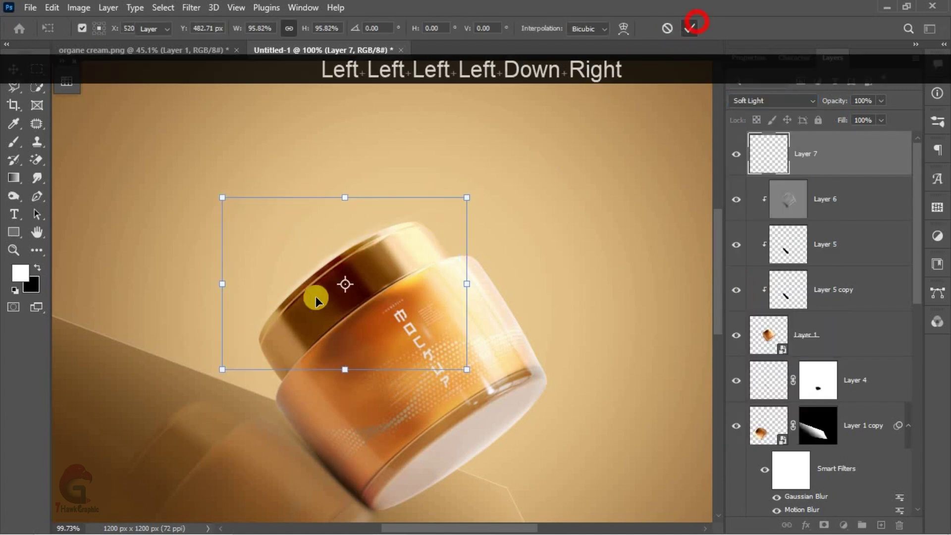
key("Return")
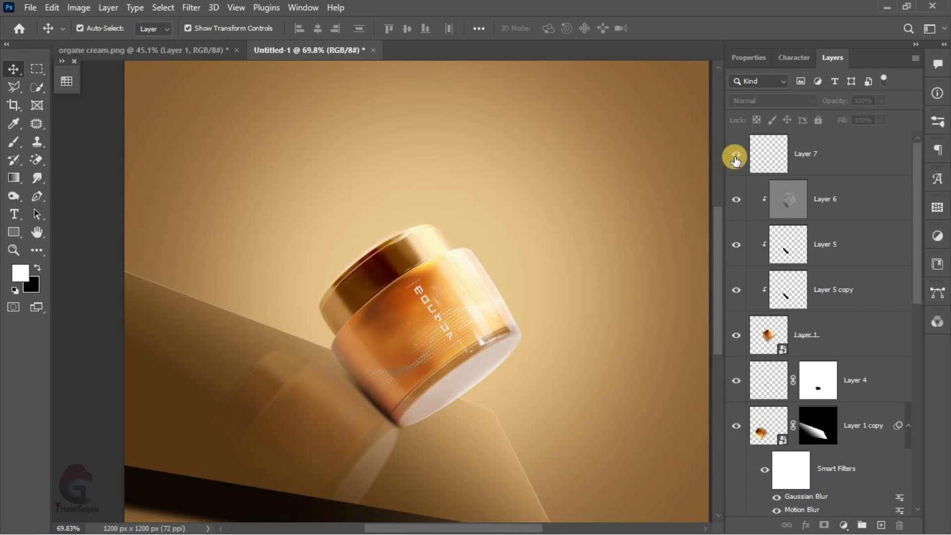
Step: Alt-drag a copy of the streak and rotate it upright along the jar's right side
left_click_drag(446, 273, 425, 297)
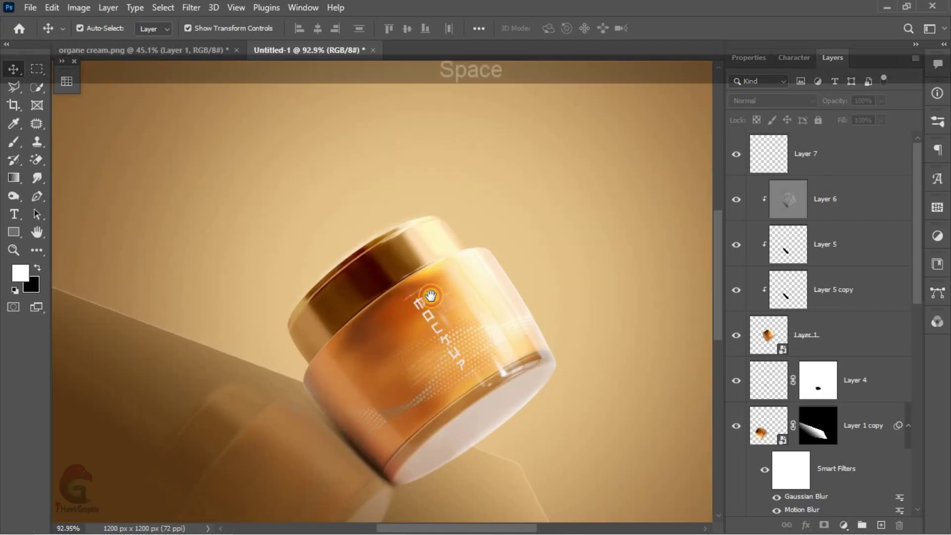
left_click_drag(307, 242, 433, 229)
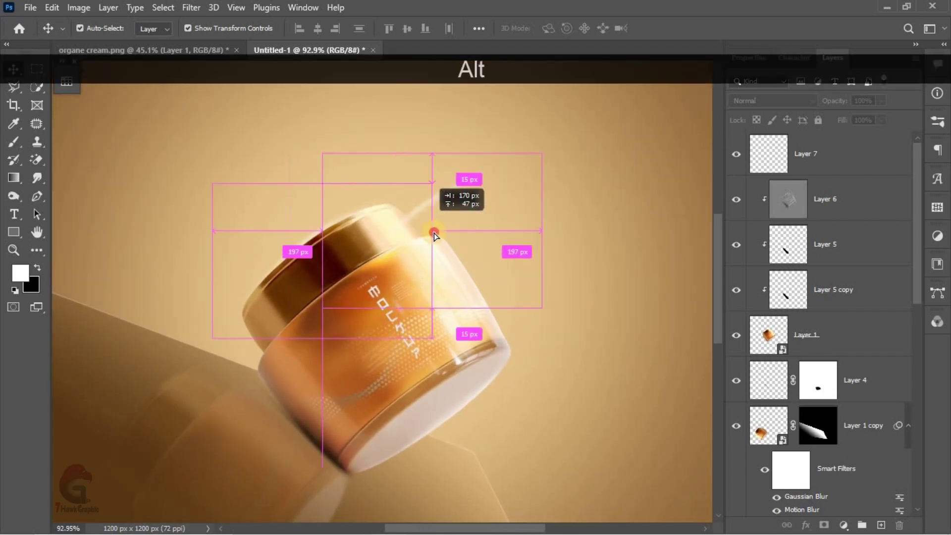
mouse_move(573, 170)
left_mouse_down()
mouse_move(584, 329)
mouse_move(550, 376)
left_mouse_up()
left_click_drag(490, 290, 489, 314)
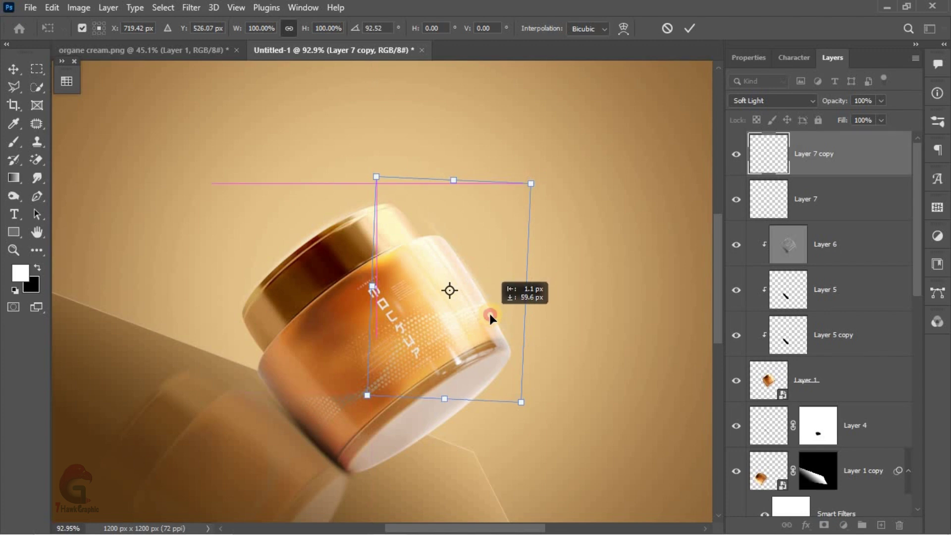
left_click(690, 28)
Step: Add a layer mask to the streak copy and paint out two spots in black
left_click(824, 524)
key("b")
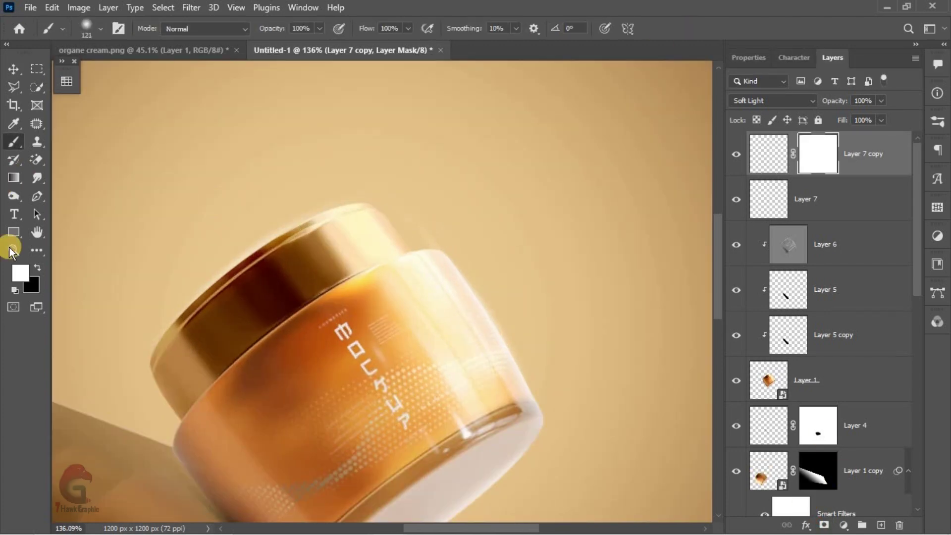
key("x")
left_click(437, 206)
left_click(514, 350)
key("v")
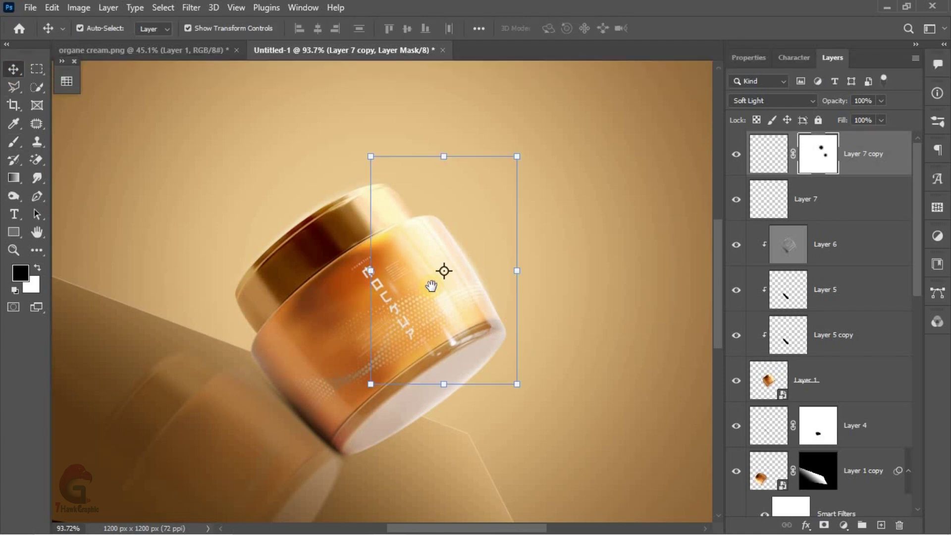
key("x")
scroll(287, 323, "down", 5)
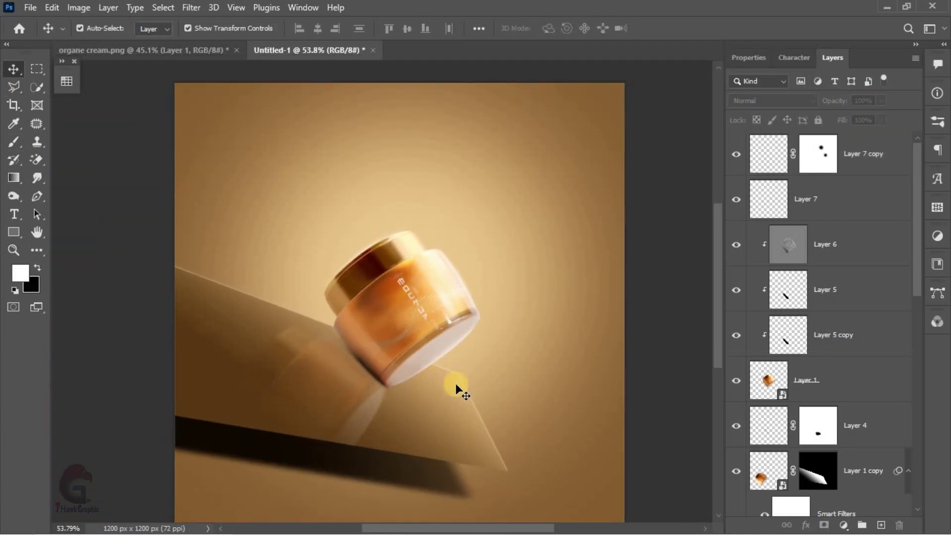
Step: Duplicate Layer 2 as Layer 2 copy 2 above Layer 2 copy, Screen-blended at 51% opacity
left_click(454, 383)
scroll(781, 417, "down", 3)
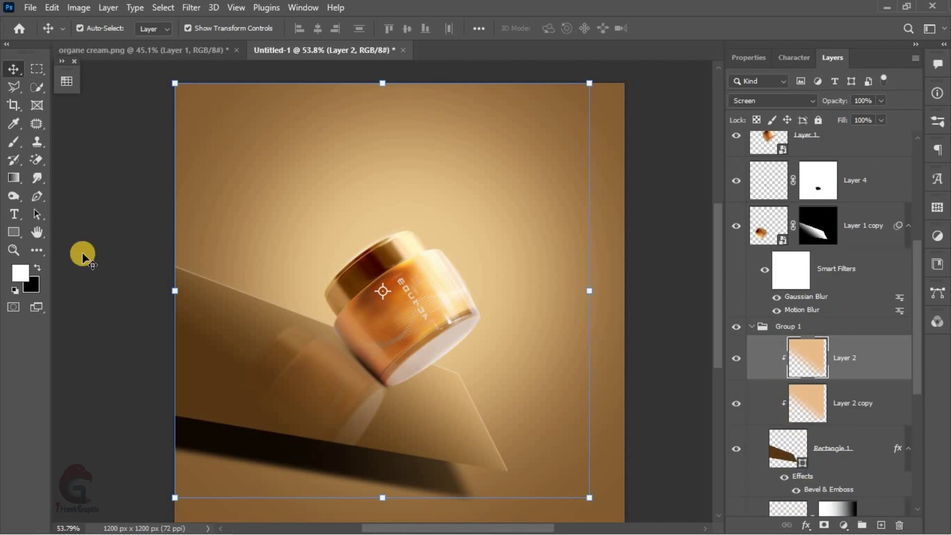
left_click(847, 400)
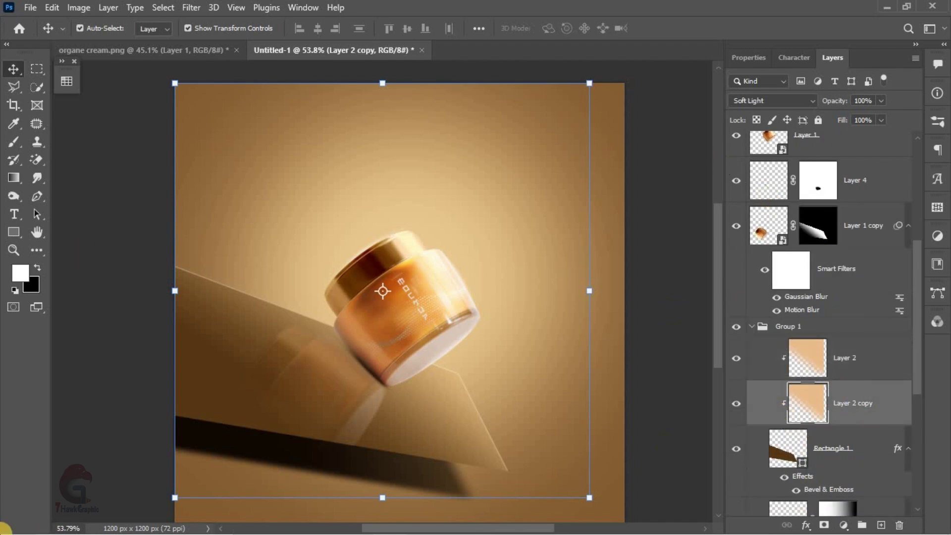
key("ctrl+j")
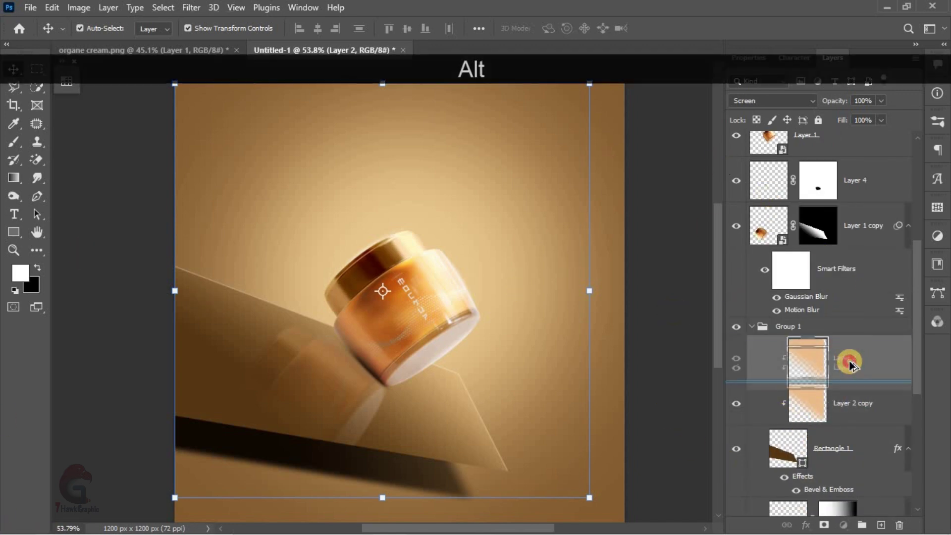
key("shift+alt+s")
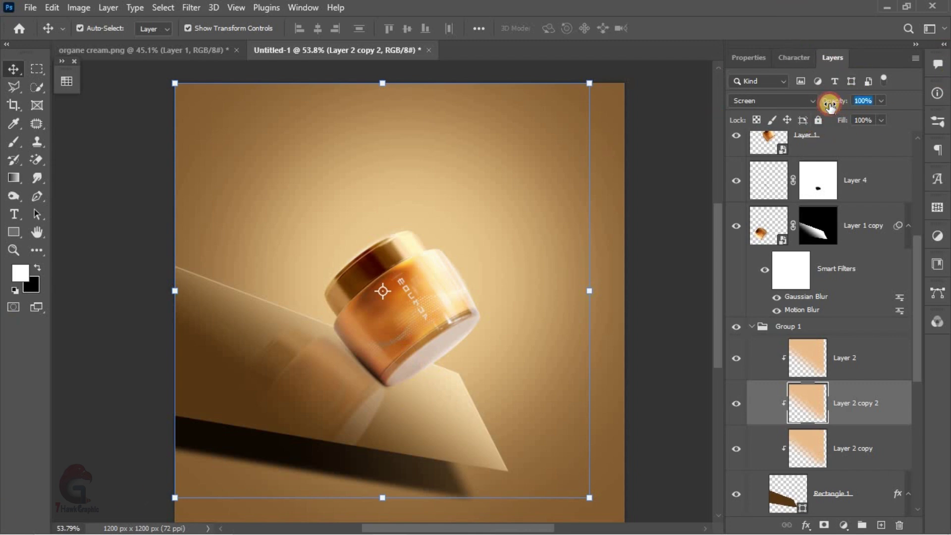
left_click_drag(830, 104, 827, 105)
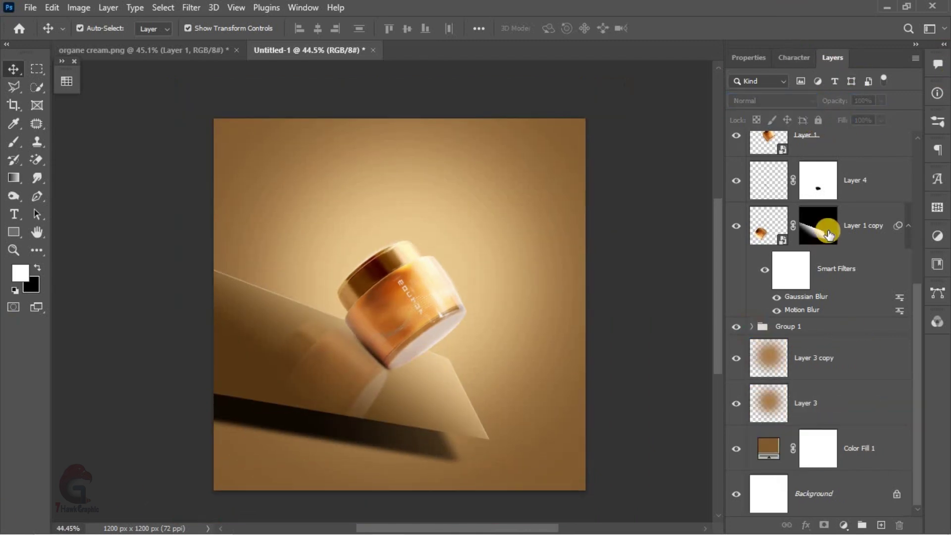
scroll(829, 233, "up", 4)
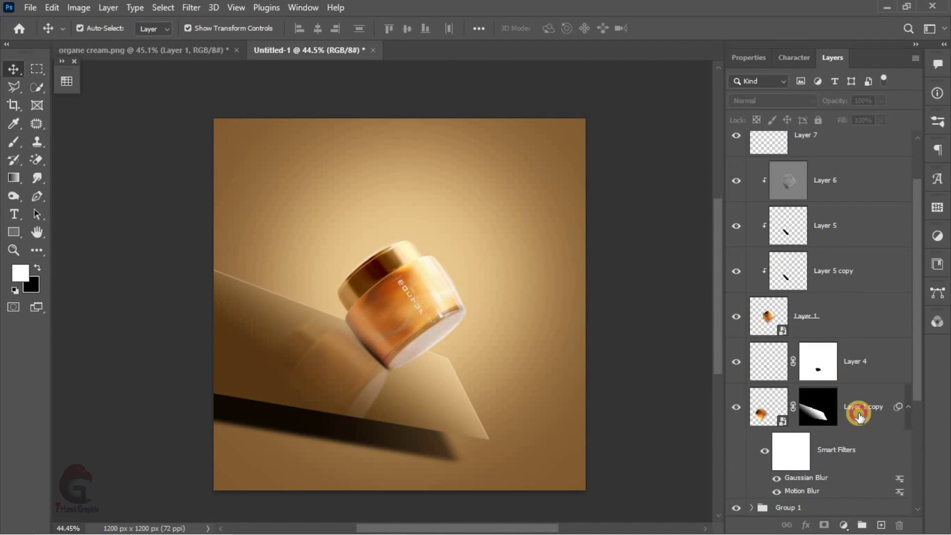
left_click(859, 416)
scroll(854, 327, "up", 1)
Step: Group Layer 1 copy through Layer 7 copy, and add an empty Layer 8 above Layer 3 copy
left_click(860, 167, "shift")
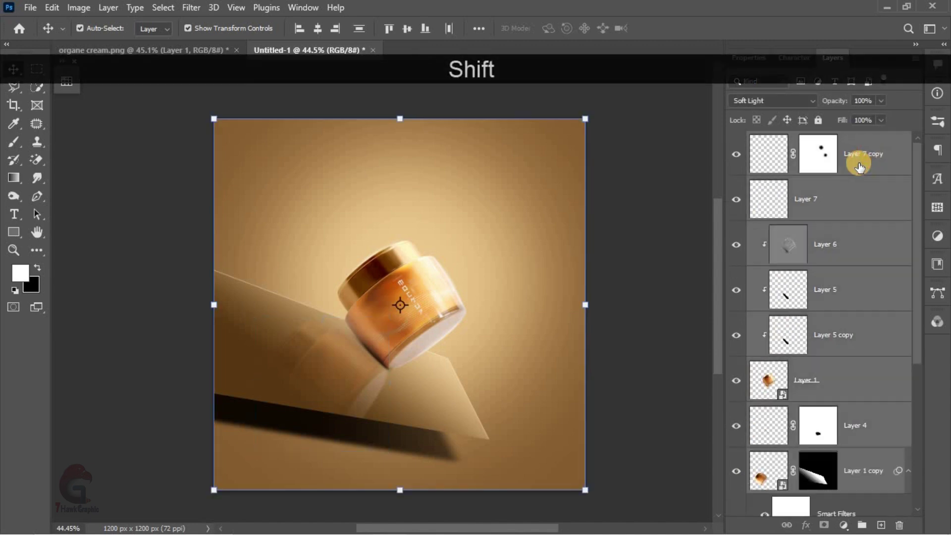
key("ctrl+shift+g")
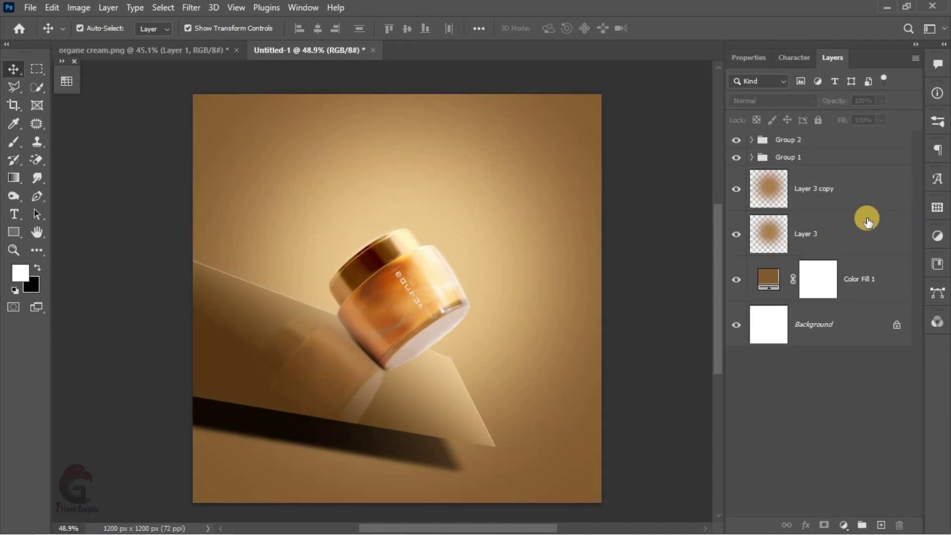
left_click(841, 193)
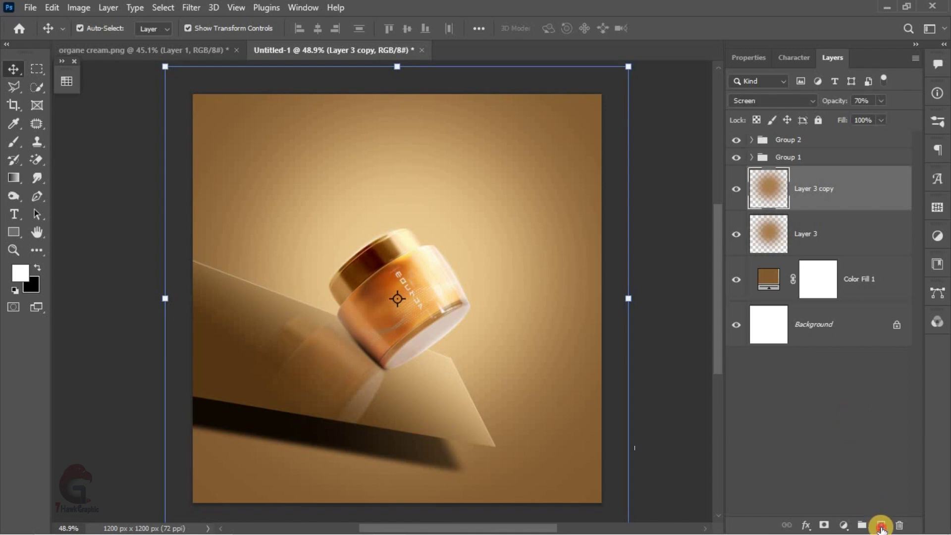
left_click(882, 526)
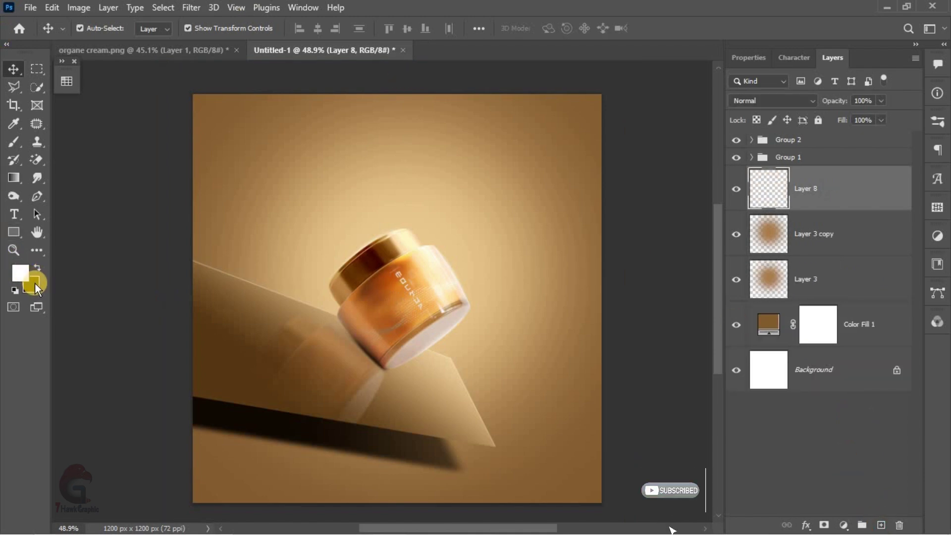
Step: Set foreground to a lightened orange sampled from the lid and background to dark brown
left_click(19, 273)
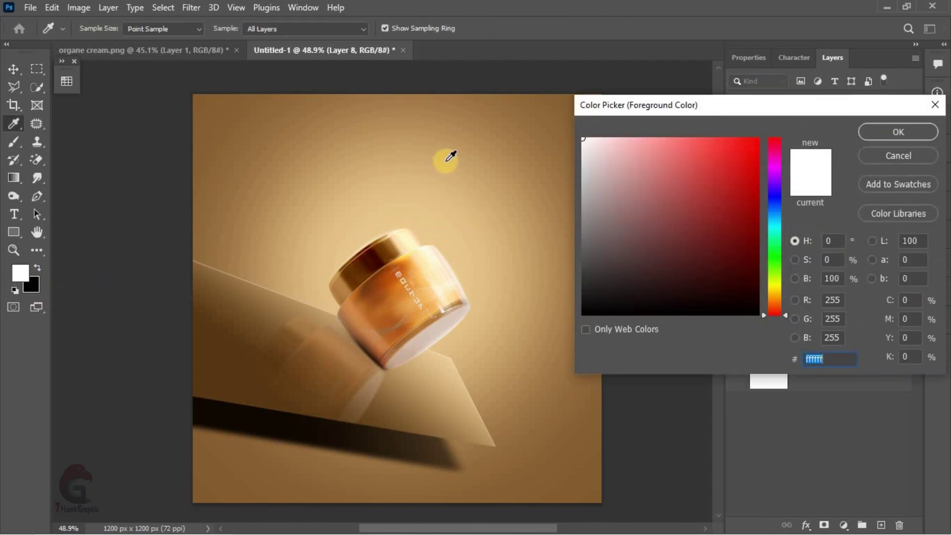
left_click(404, 238)
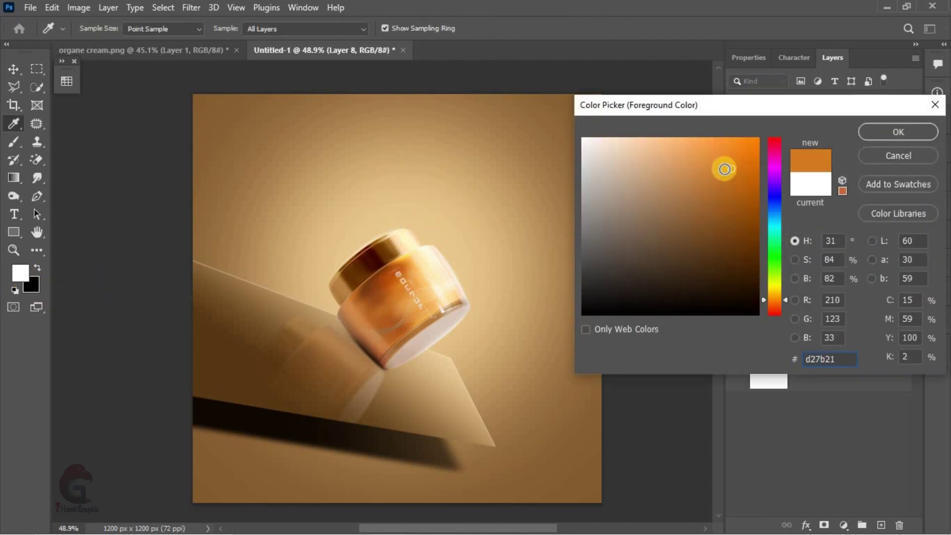
left_click_drag(724, 166, 683, 154)
left_click(876, 131)
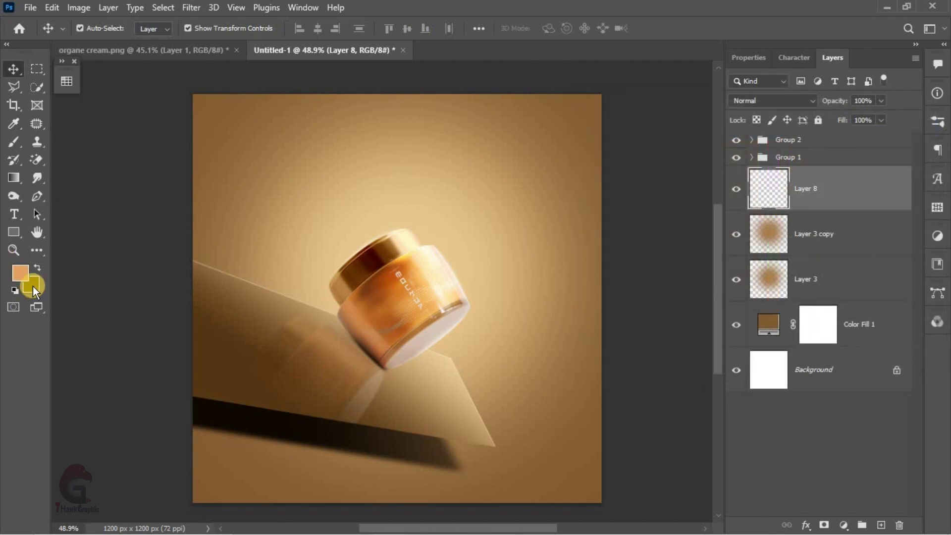
left_click(33, 285)
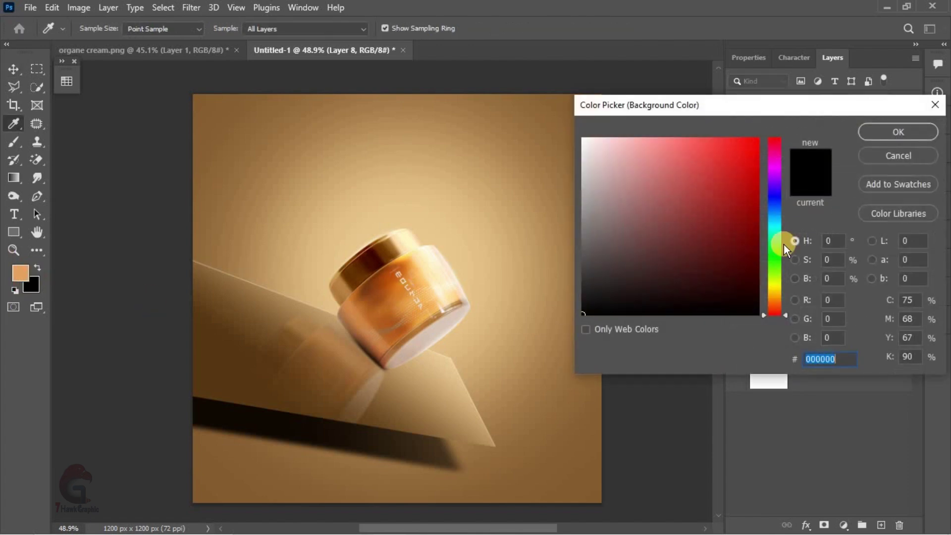
left_click(250, 394)
left_click(724, 264)
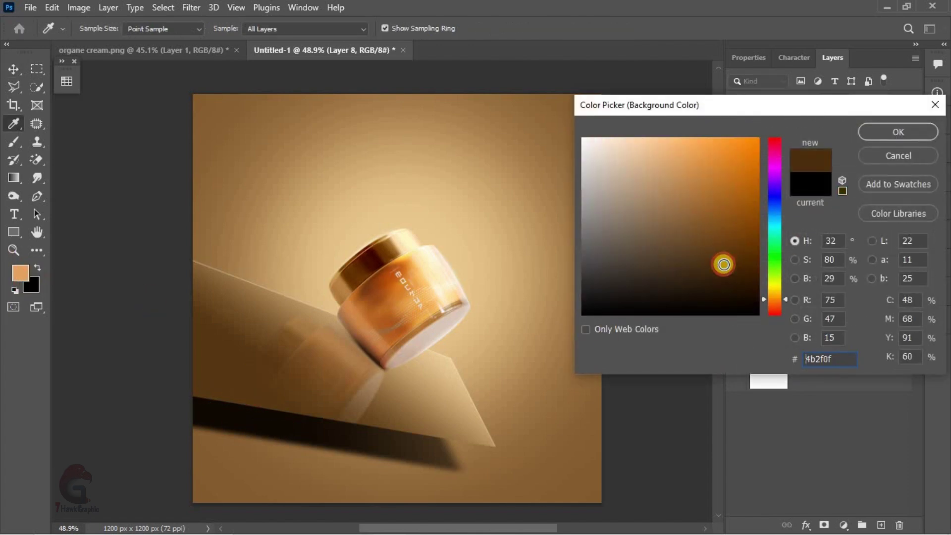
left_click(896, 131)
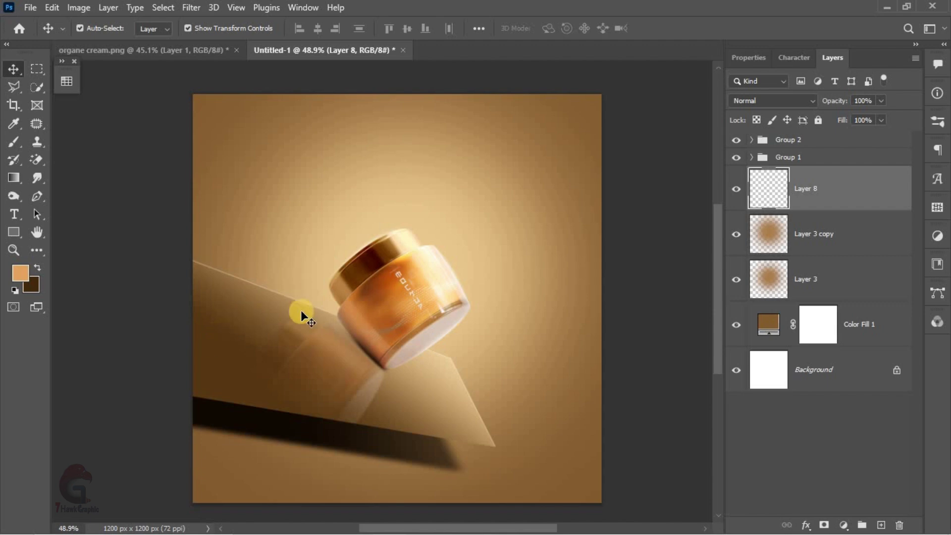
Step: Fill Layer 8 with rendered clouds and blend it as Screen
left_click(196, 10)
left_click(248, 251)
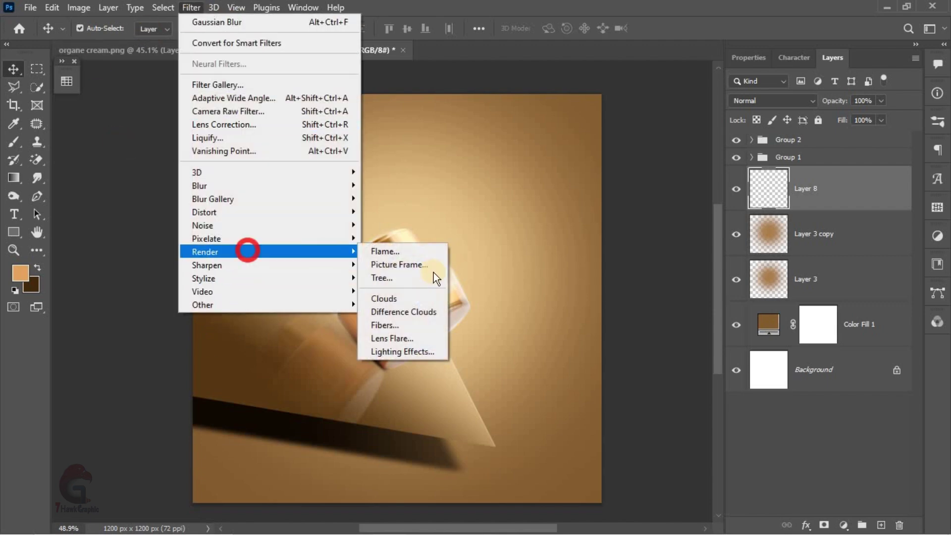
left_click(385, 298)
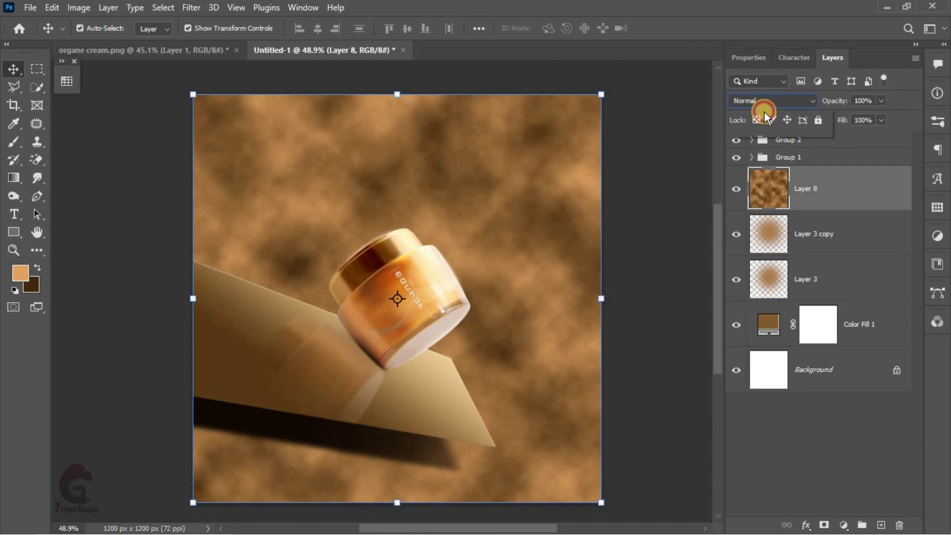
left_click(765, 105)
left_click(753, 218)
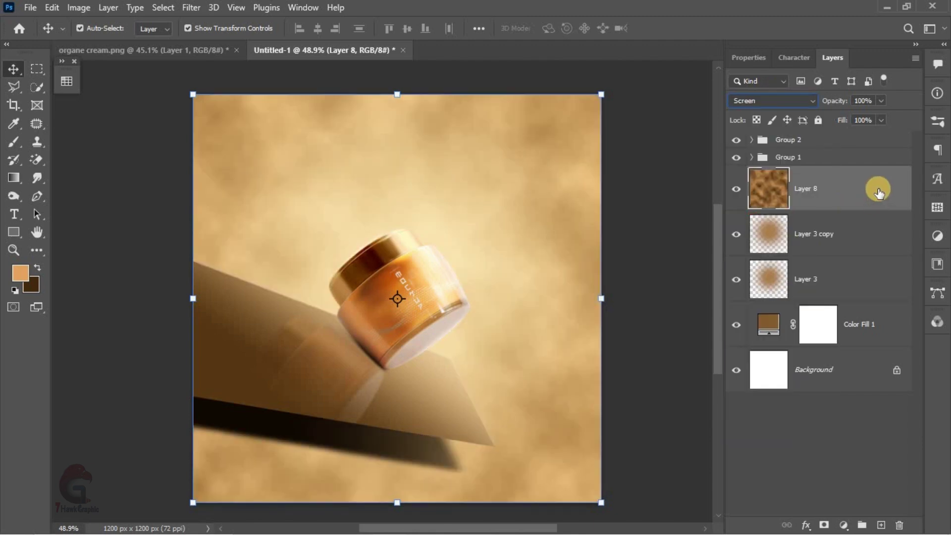
Step: Convert the cloud layer to a smart object and apply a Motion Blur smart filter
right_click(853, 190)
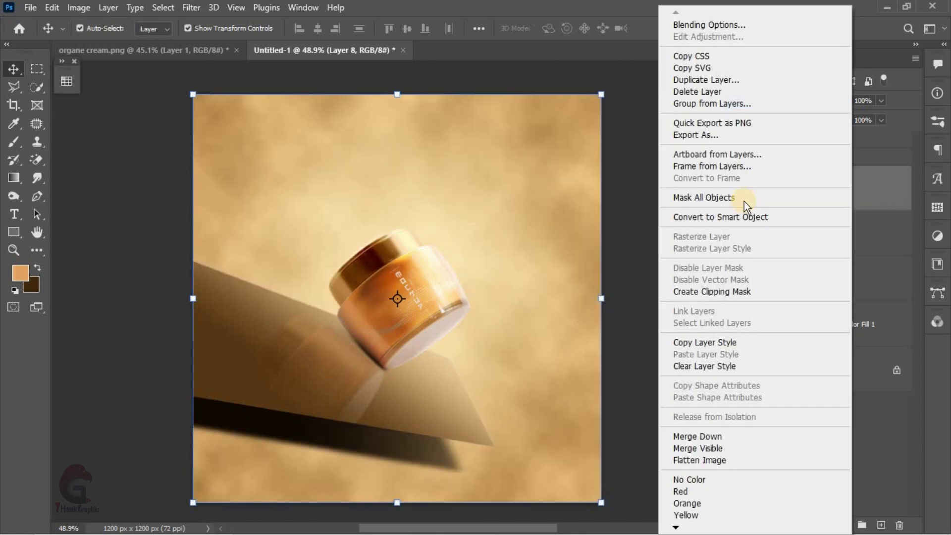
left_click(724, 215)
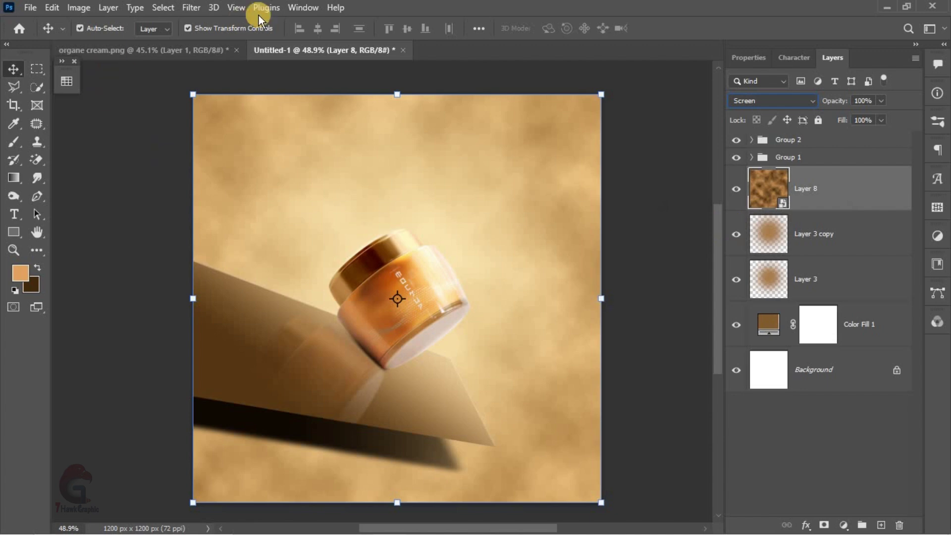
left_click(189, 8)
mouse_move(223, 185)
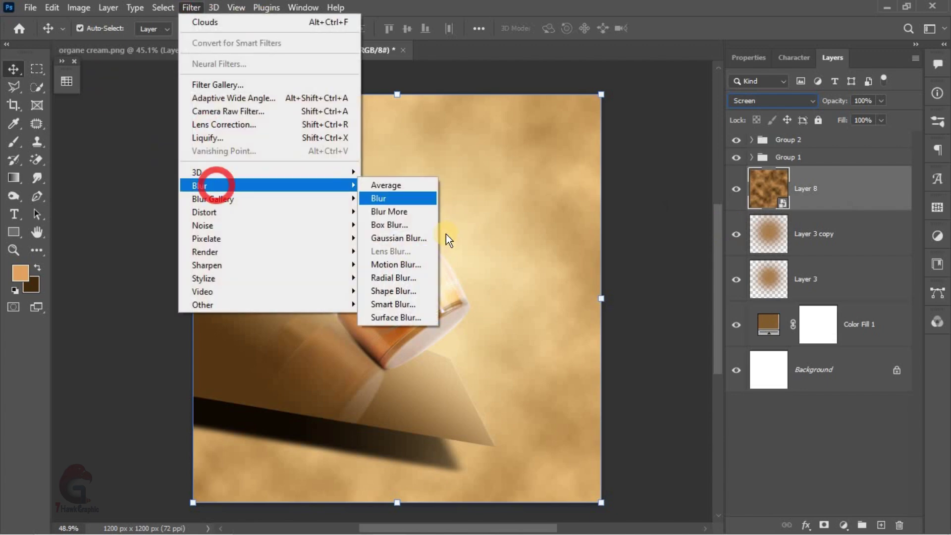
left_click(400, 264)
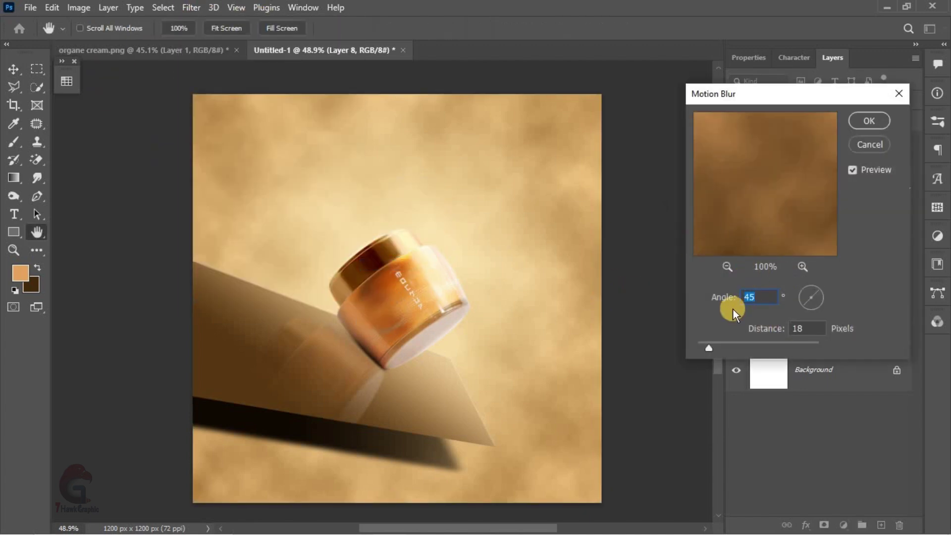
left_click_drag(818, 294, 817, 291)
left_click_drag(718, 340, 729, 346)
left_click(870, 120)
scroll(469, 269, "down", 1)
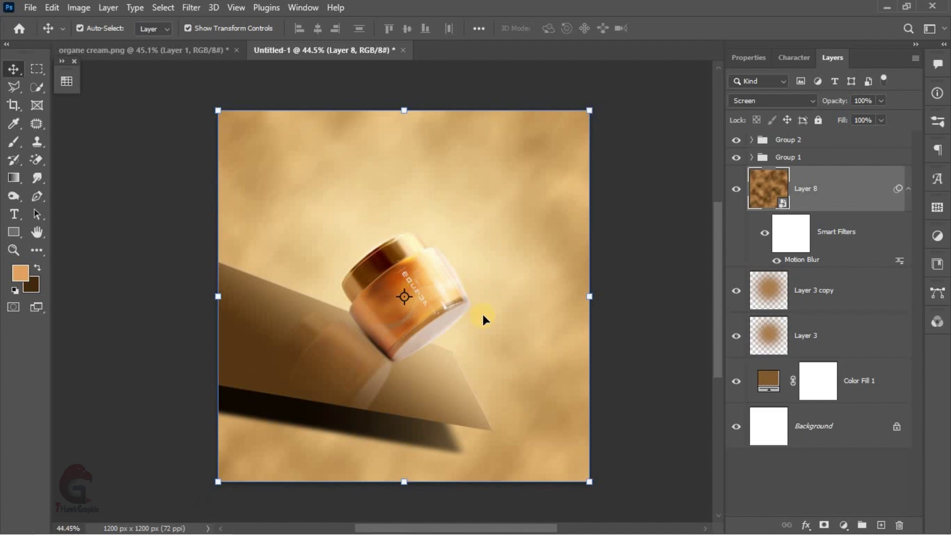
key("ctrl+t")
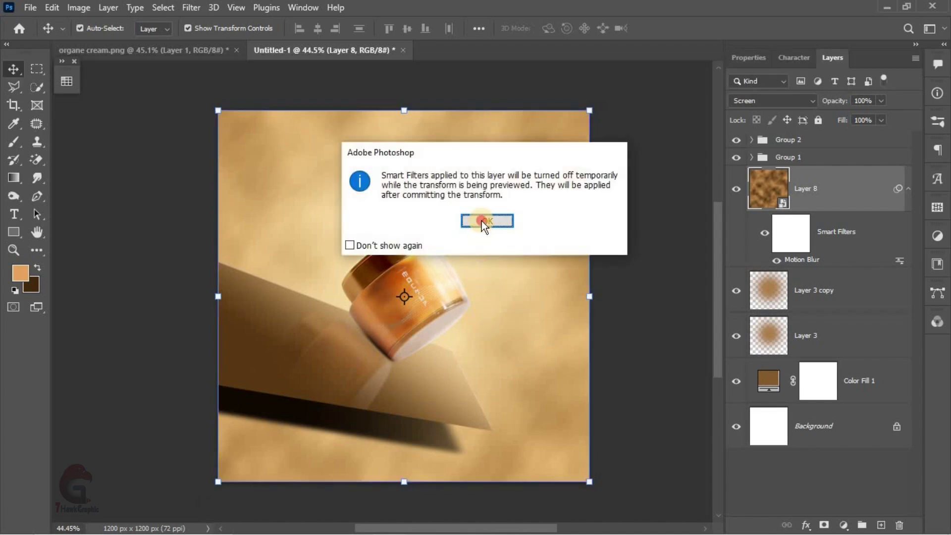
Step: Enlarge the blurred cloud layer slightly and warp its corners and edges into sweeping curves
left_click(483, 218)
left_click_drag(591, 112, 602, 98)
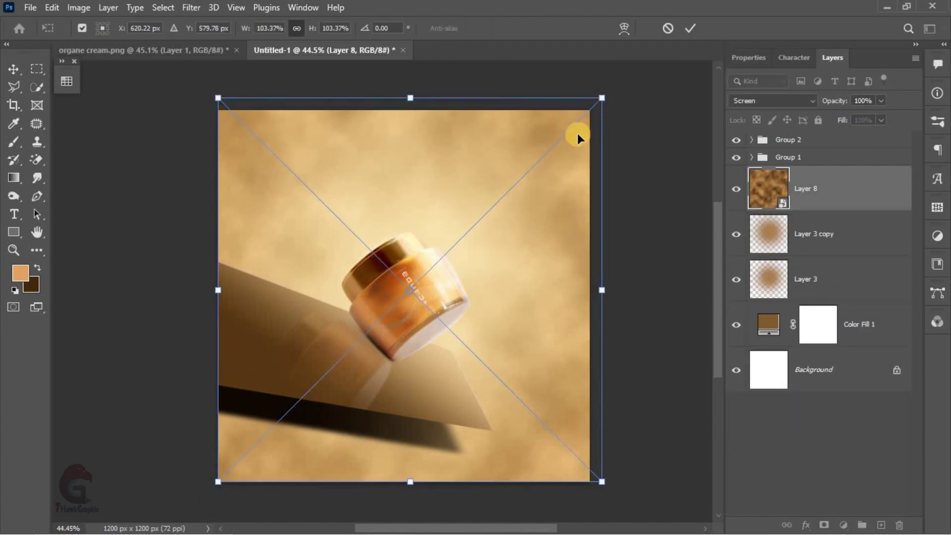
left_click(624, 29)
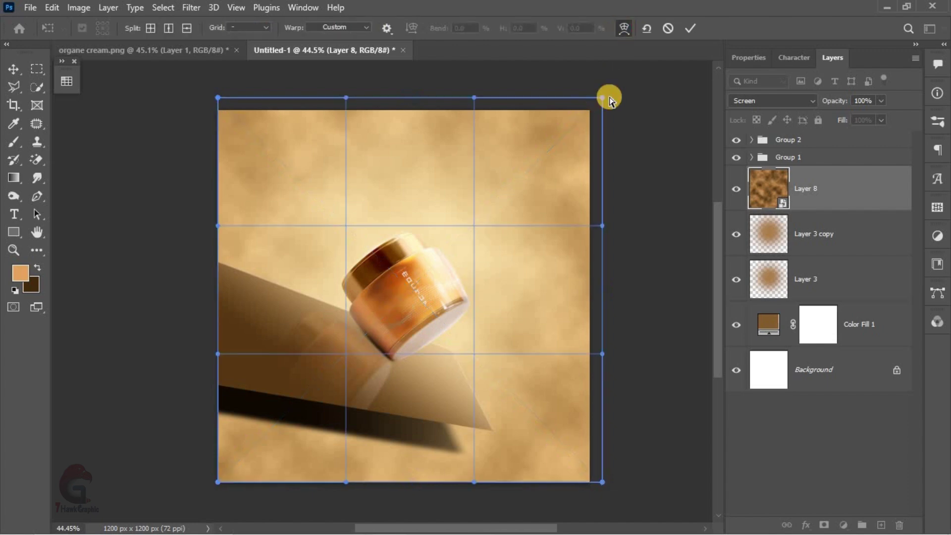
mouse_move(602, 98)
left_mouse_down()
mouse_move(668, 142)
mouse_move(680, 132)
left_mouse_up()
scroll(438, 271, "down", 2)
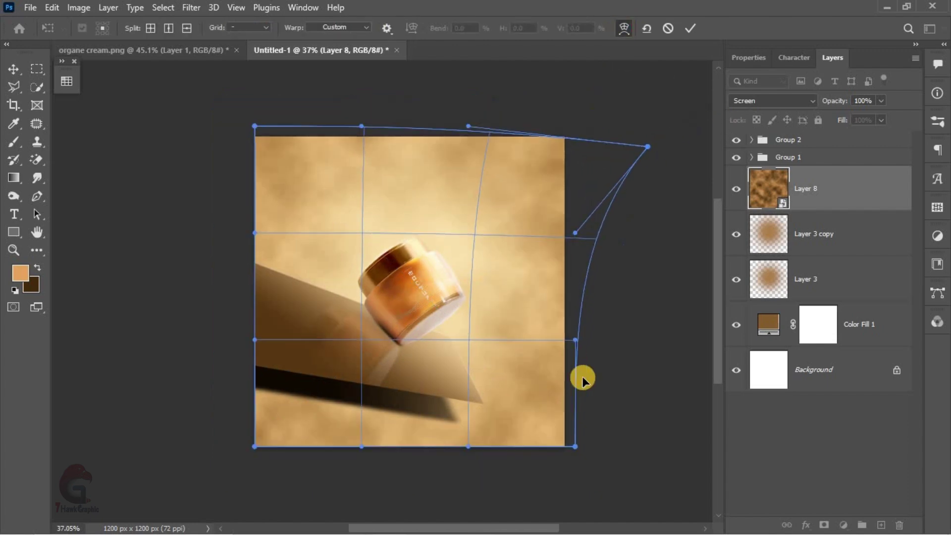
left_click_drag(573, 448, 671, 431)
left_click_drag(564, 289, 644, 290)
left_click_drag(496, 233, 475, 258)
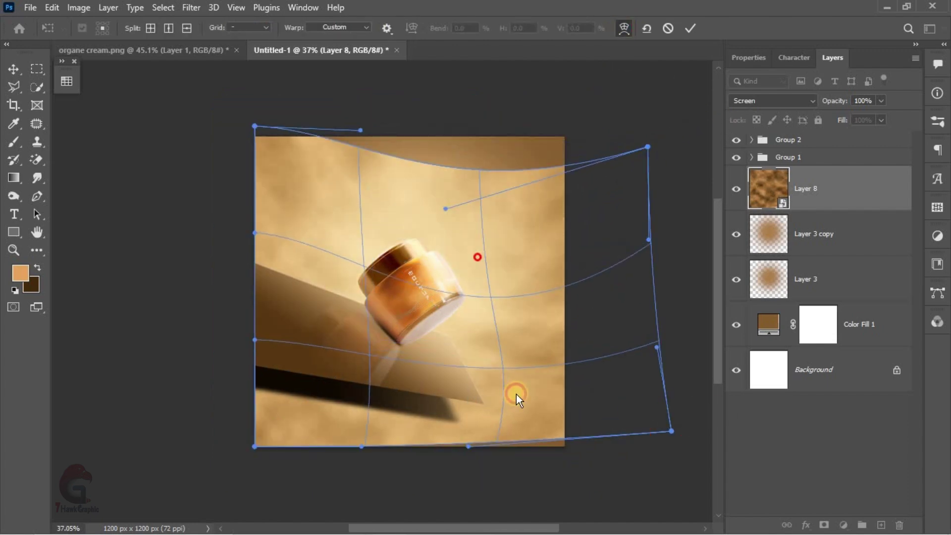
mouse_move(517, 394)
left_mouse_down()
mouse_move(528, 238)
mouse_move(414, 180)
left_mouse_up()
mouse_move(446, 347)
left_mouse_down()
mouse_move(479, 419)
mouse_move(478, 355)
left_mouse_up()
left_click(690, 28)
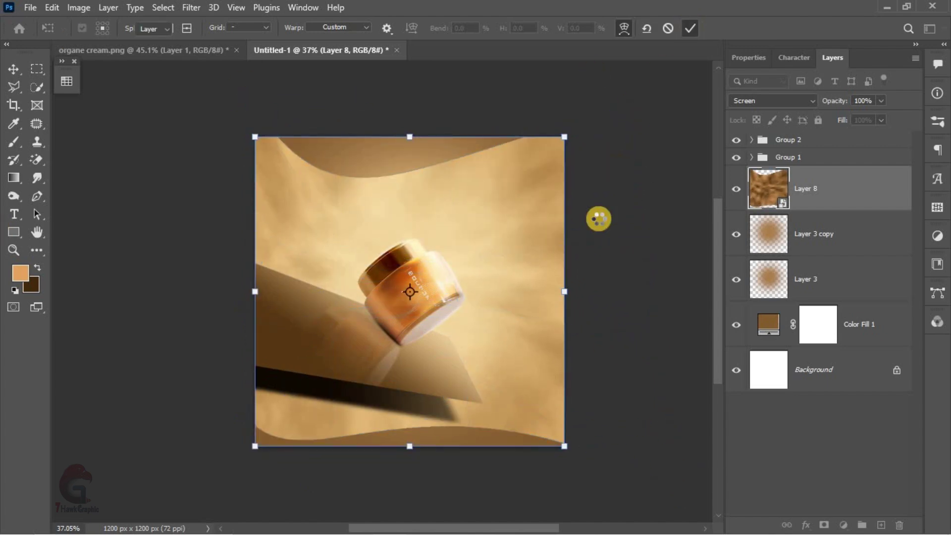
right_click(792, 169)
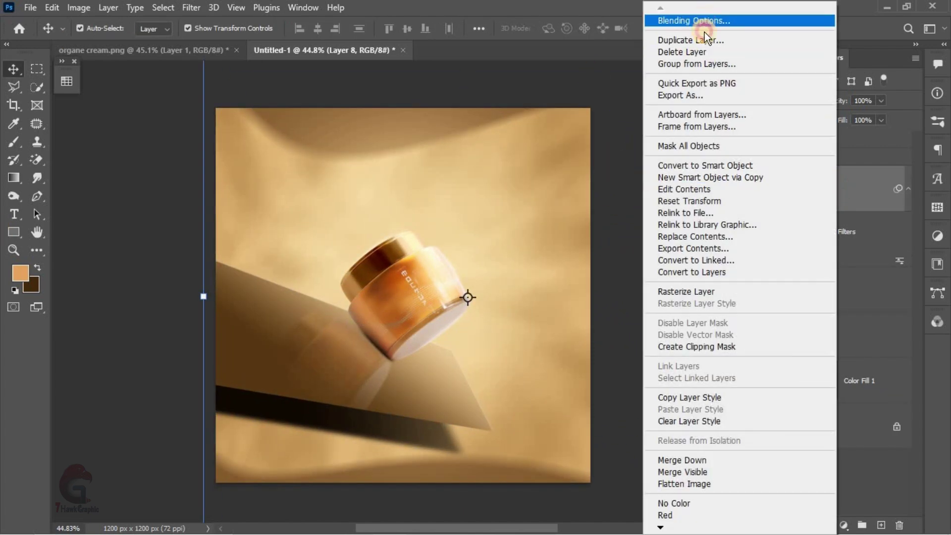
Step: Split the cloud layer's Underlying Layer black Blend If slider to 80/212
left_click(452, 481)
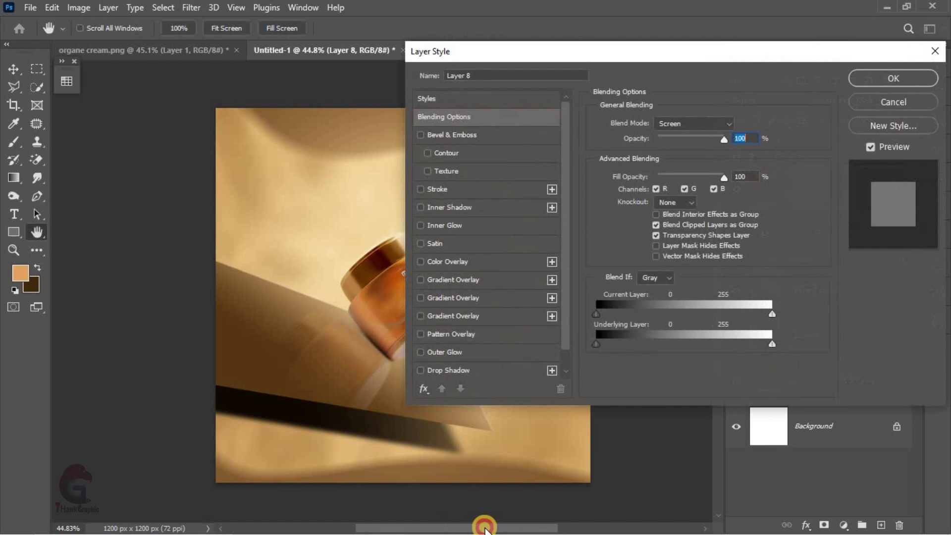
left_click_drag(484, 520, 530, 520)
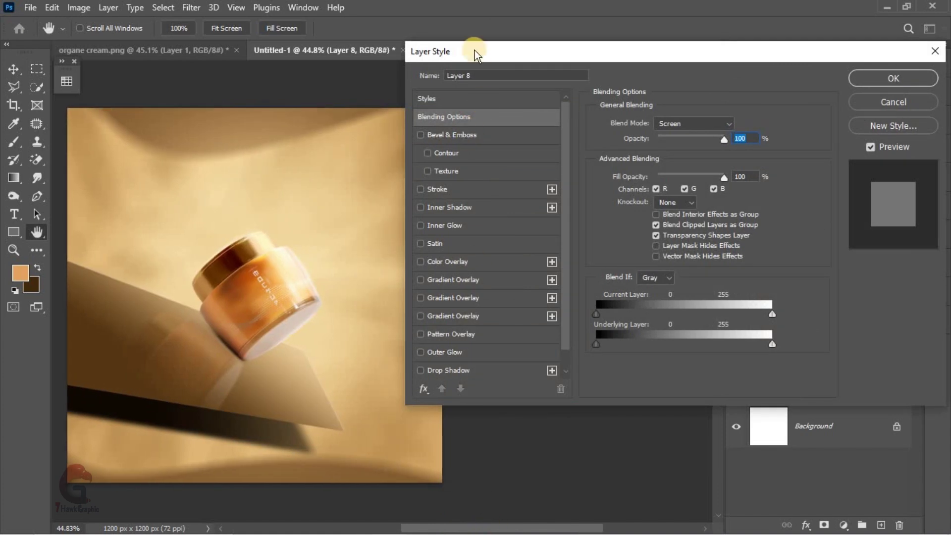
left_click_drag(525, 49, 580, 46)
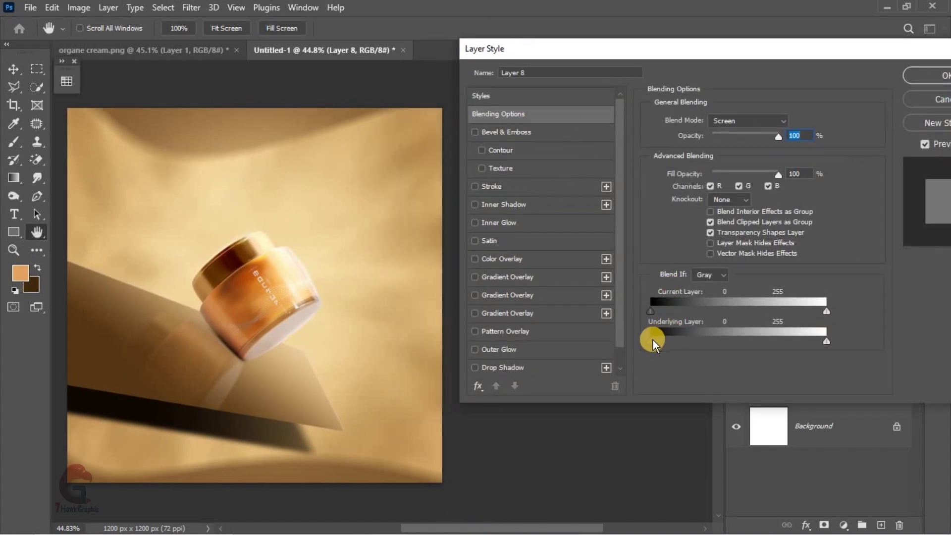
left_click_drag(654, 340, 734, 340)
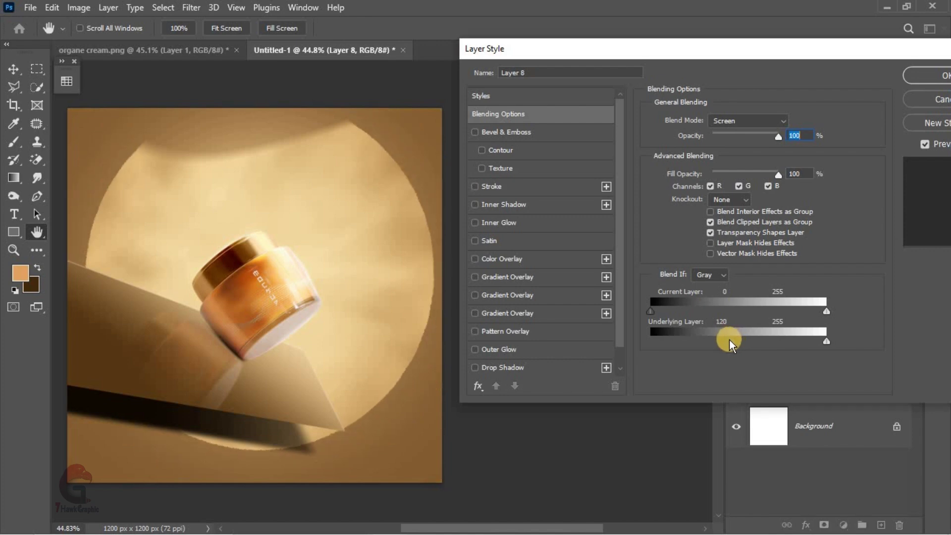
key("alt")
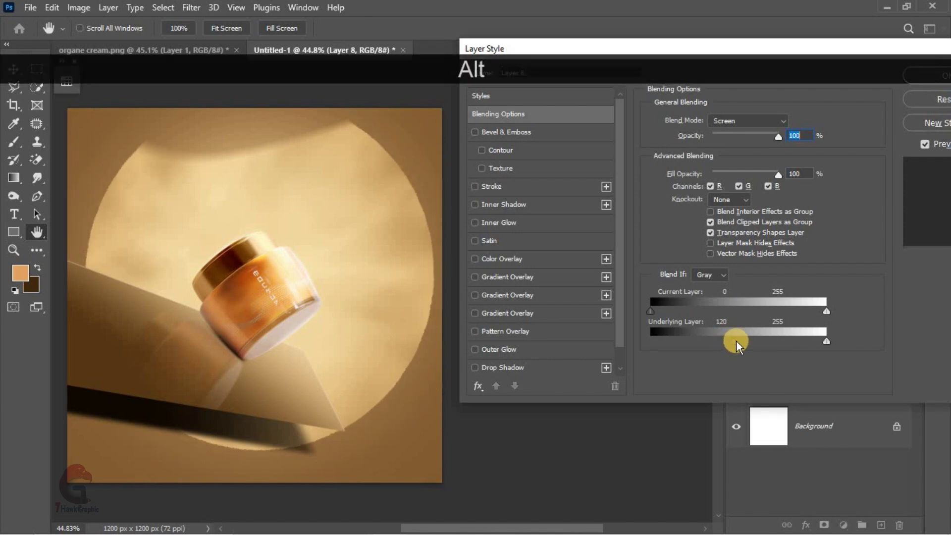
left_click_drag(736, 341, 810, 347)
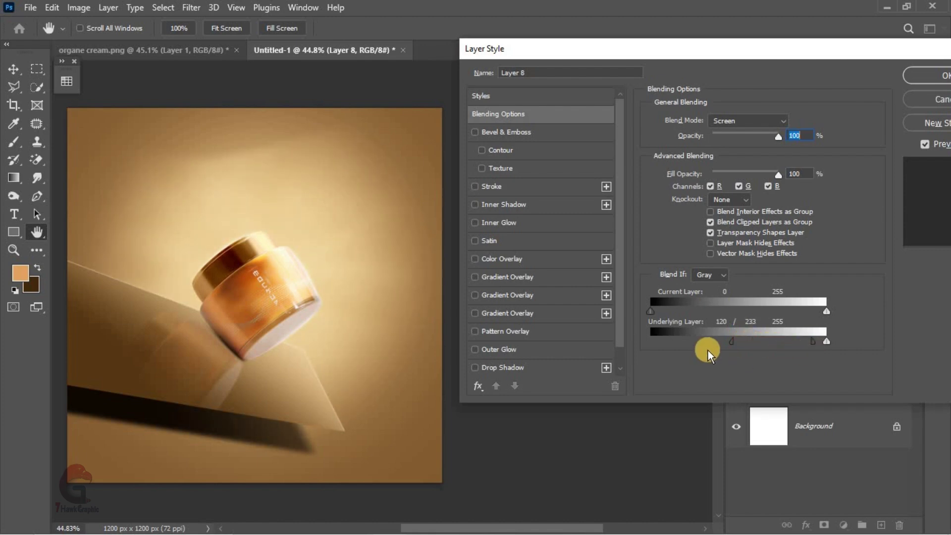
left_click_drag(731, 341, 698, 340)
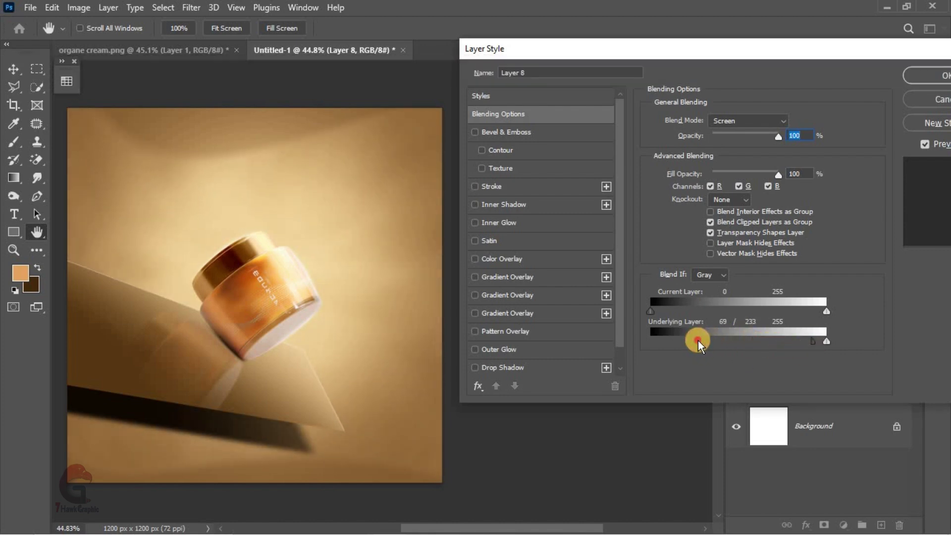
left_click_drag(813, 341, 778, 344)
left_click(933, 77)
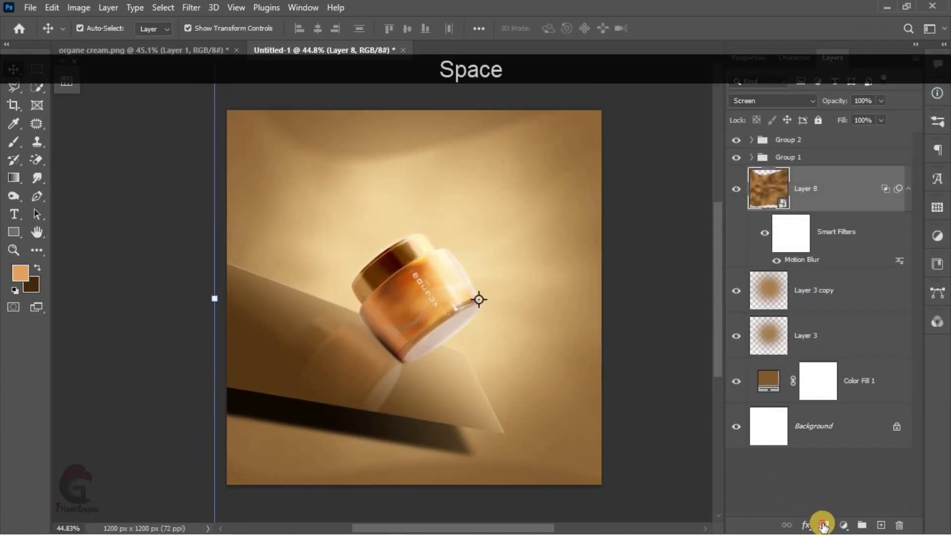
Step: Mask out the top of the cloud glow with a large soft black brush at 52% opacity
left_click(823, 526)
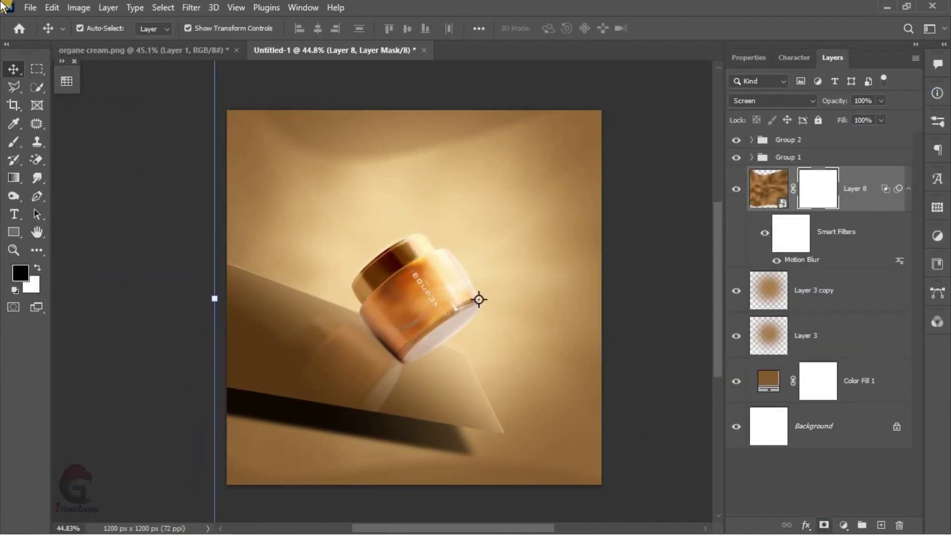
left_click(15, 144)
left_click_drag(527, 207, 485, 207)
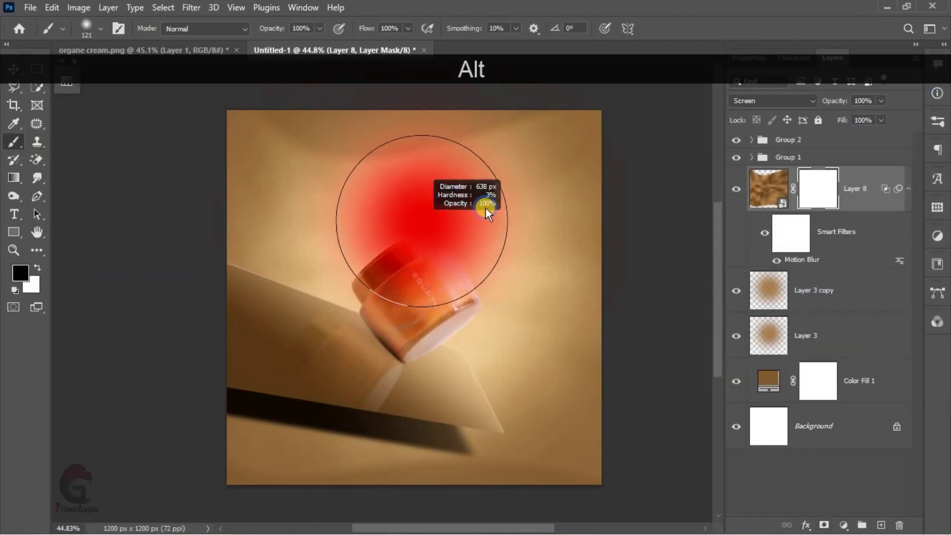
left_click_drag(262, 29, 261, 29)
type("52")
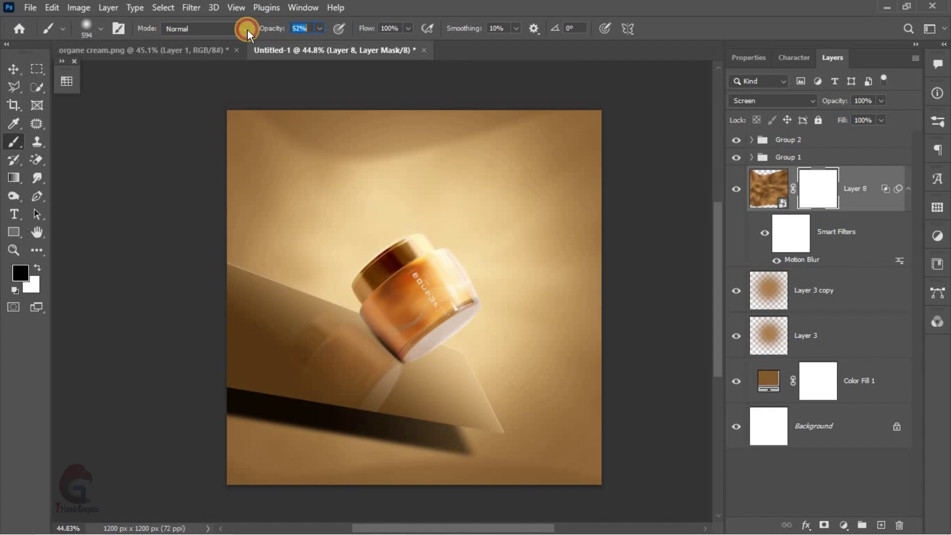
mouse_move(288, 108)
left_mouse_down()
mouse_move(291, 144)
mouse_move(392, 145)
mouse_move(544, 170)
left_mouse_up()
left_click_drag(416, 518, 435, 440)
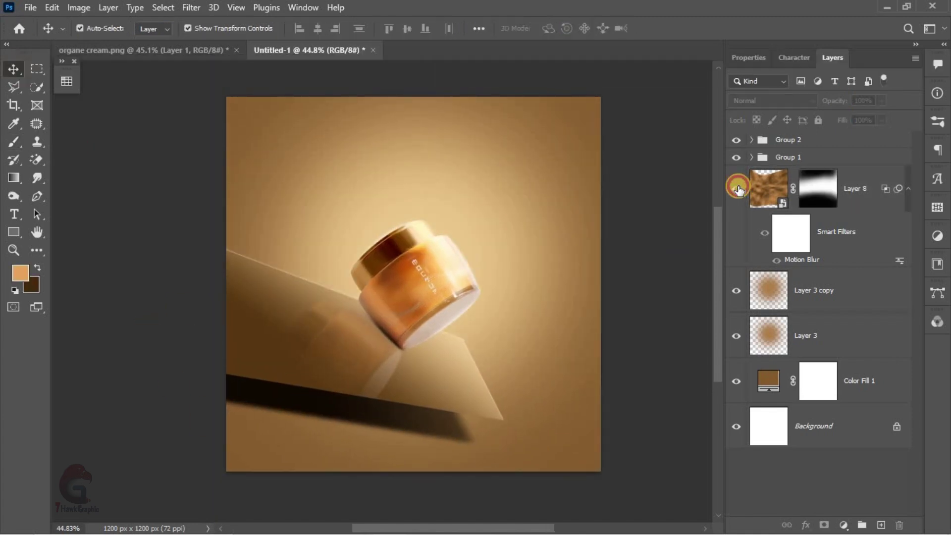
Step: Group Layer 8 through Color Fill 1 as Group 3
left_click(737, 188)
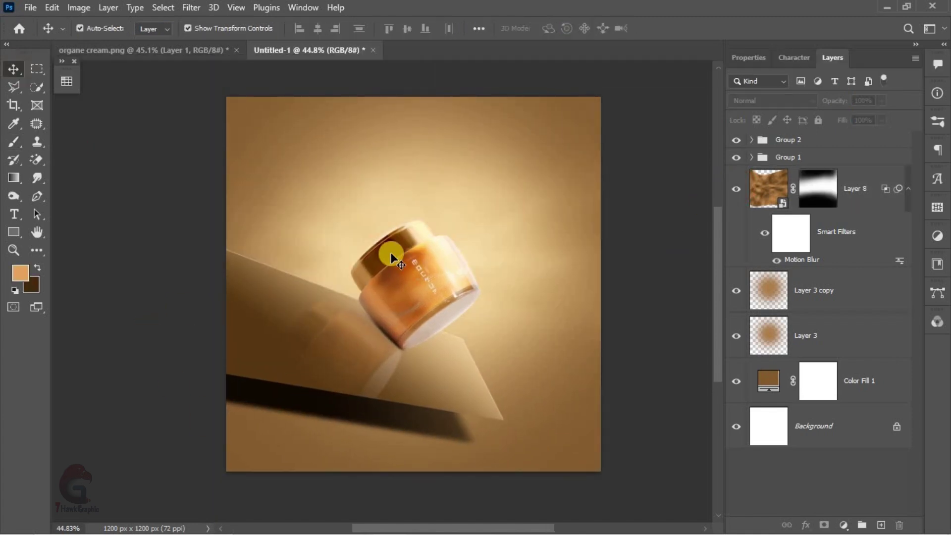
scroll(436, 347, "up", 1)
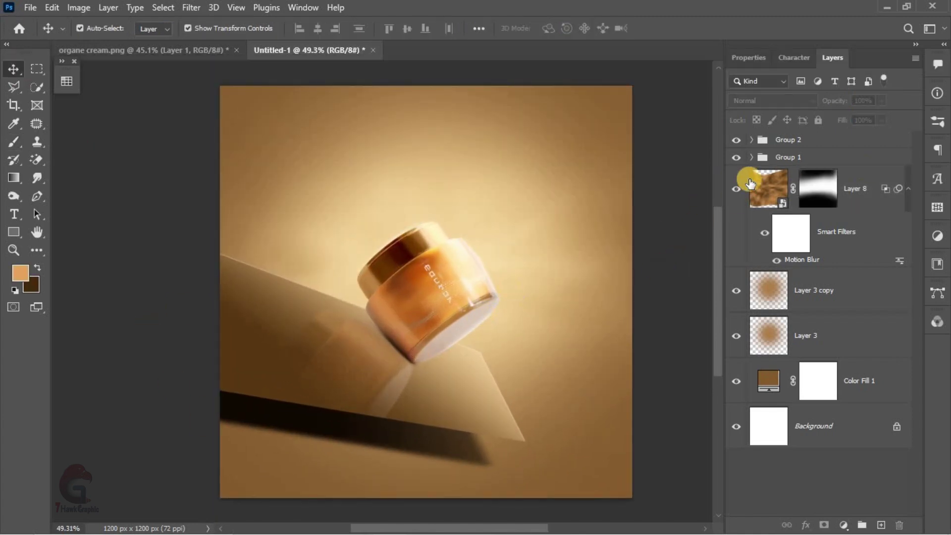
left_click(857, 193)
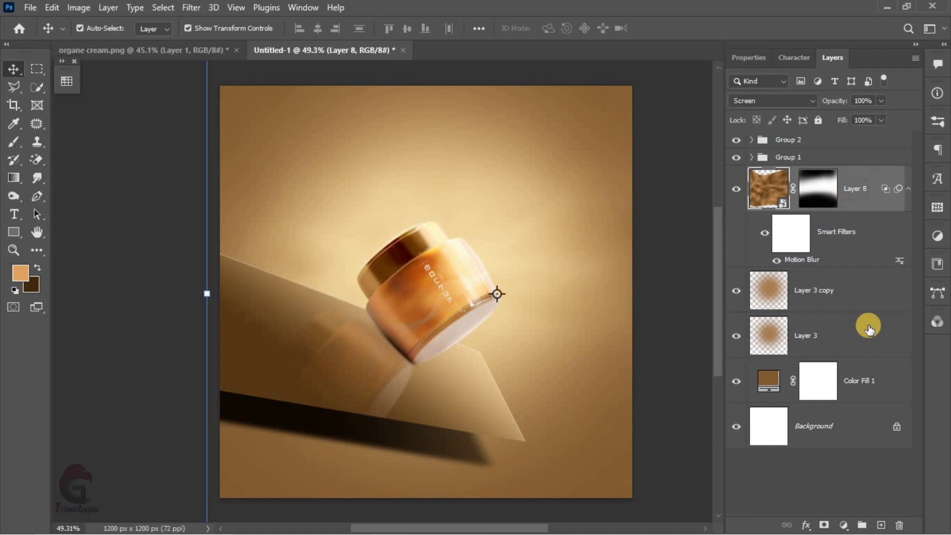
left_click(873, 377, "shift")
key("ctrl+g")
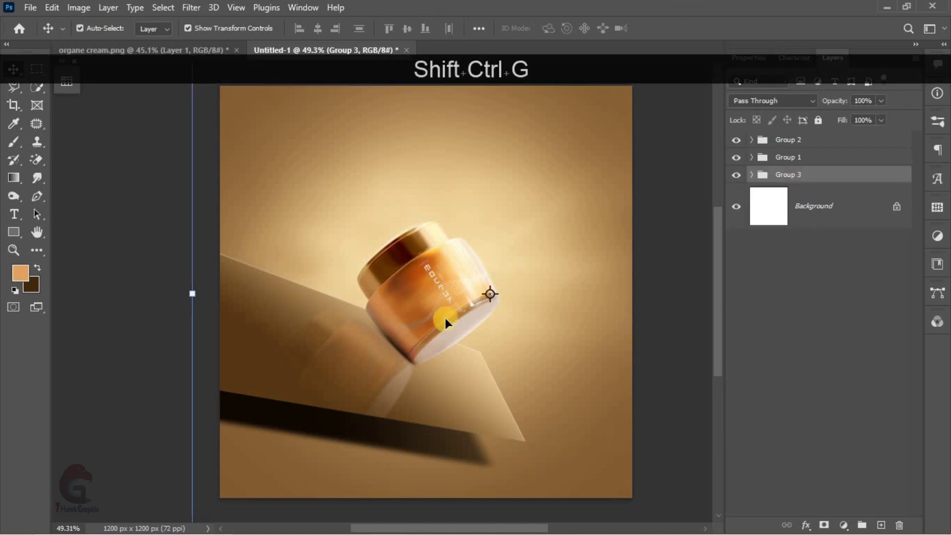
left_click(446, 321)
Step: Duplicate the jar layer to the top of the stack and move the copy to the upper-left edge
left_click_drag(826, 407, 818, 132)
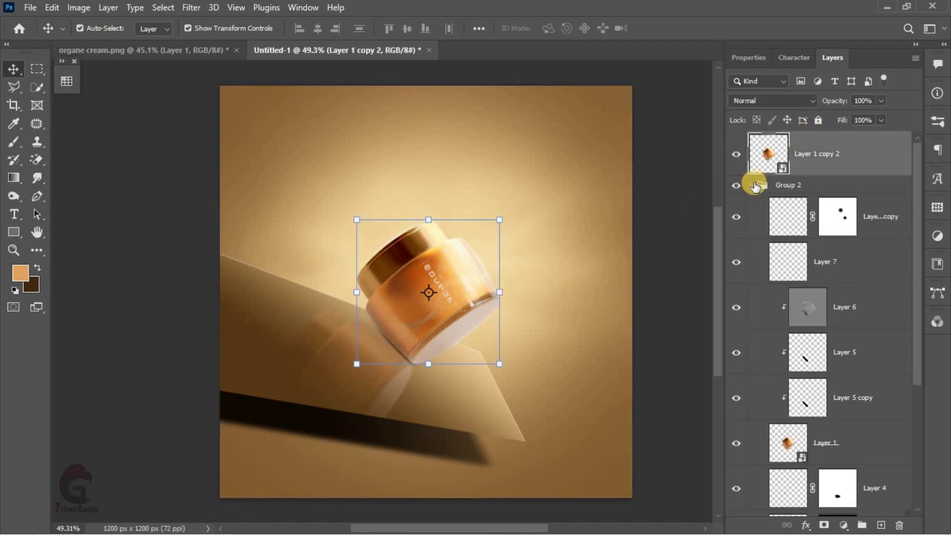
key("ctrl+t")
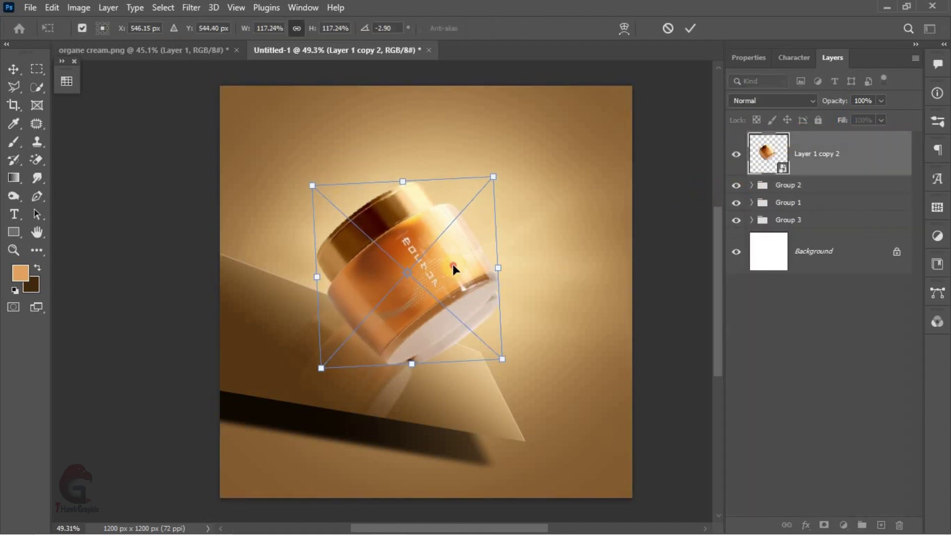
left_click_drag(453, 264, 255, 193)
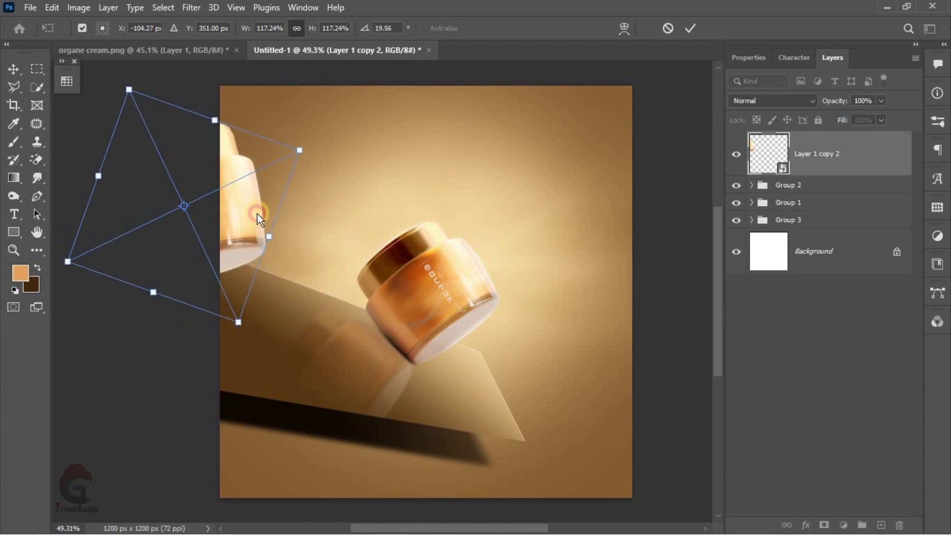
left_click(691, 28)
Step: Apply a Motion Blur of angle 55 and distance 48 to the jar copy
left_click(192, 9)
mouse_move(199, 186)
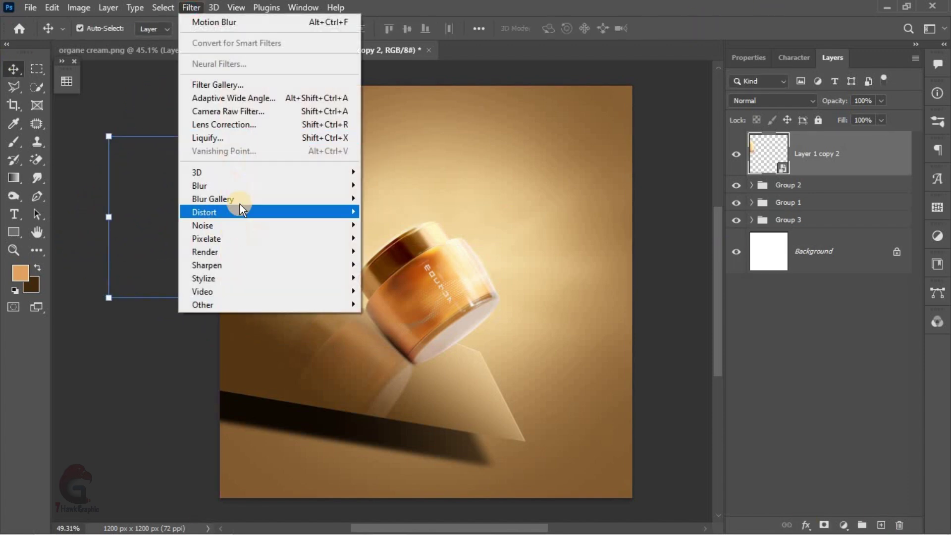
left_click(396, 264)
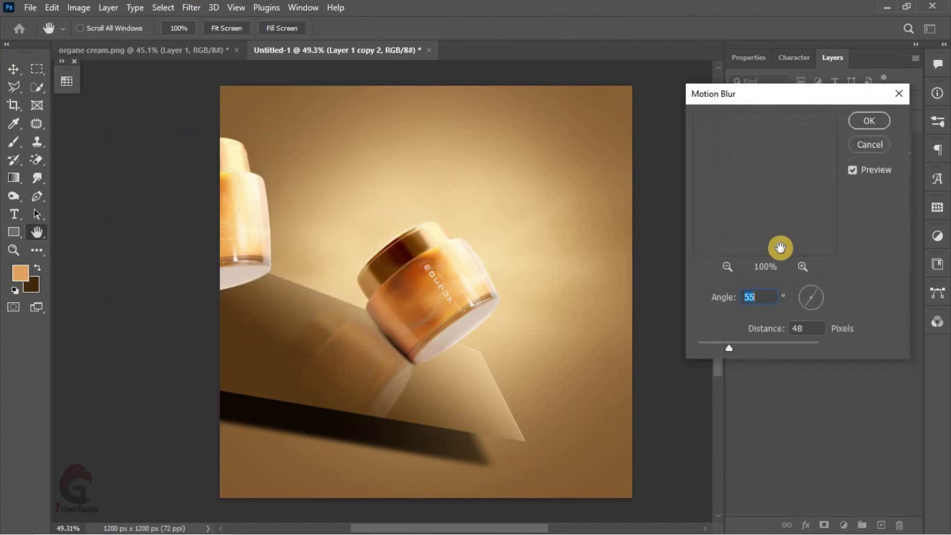
left_click(816, 298)
left_click(714, 347)
Step: Add a Gaussian Blur of radius 3 to the jar copy, cancelling a stray transform
left_click(870, 121)
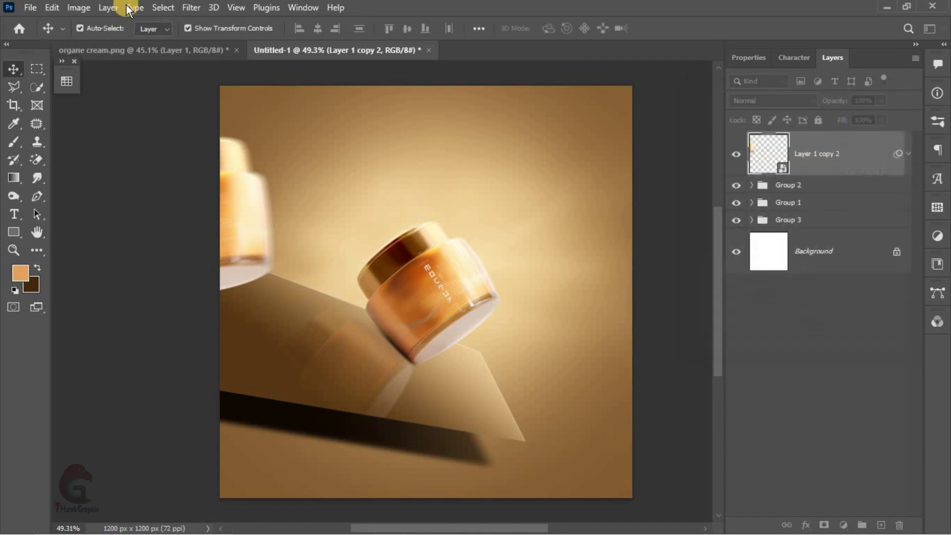
left_click(192, 8)
mouse_move(201, 185)
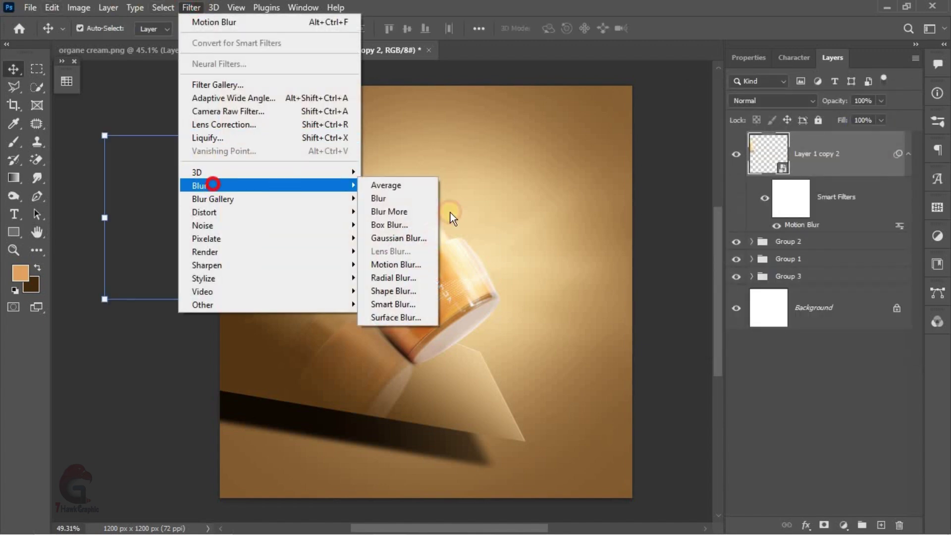
left_click(393, 237)
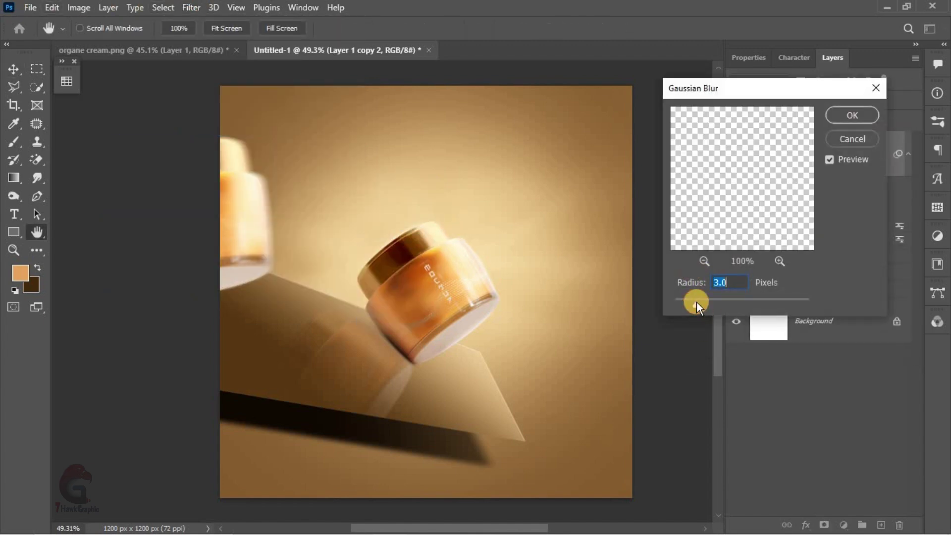
left_click_drag(697, 301, 701, 301)
left_click(852, 115)
key("ctrl+t")
left_click(501, 215)
left_click_drag(266, 221, 298, 251)
key("Escape")
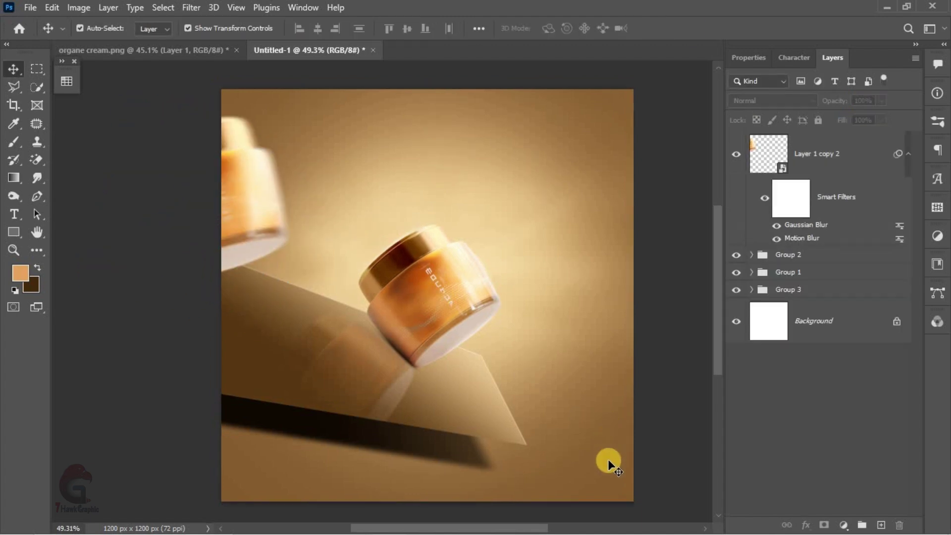
left_click(610, 474)
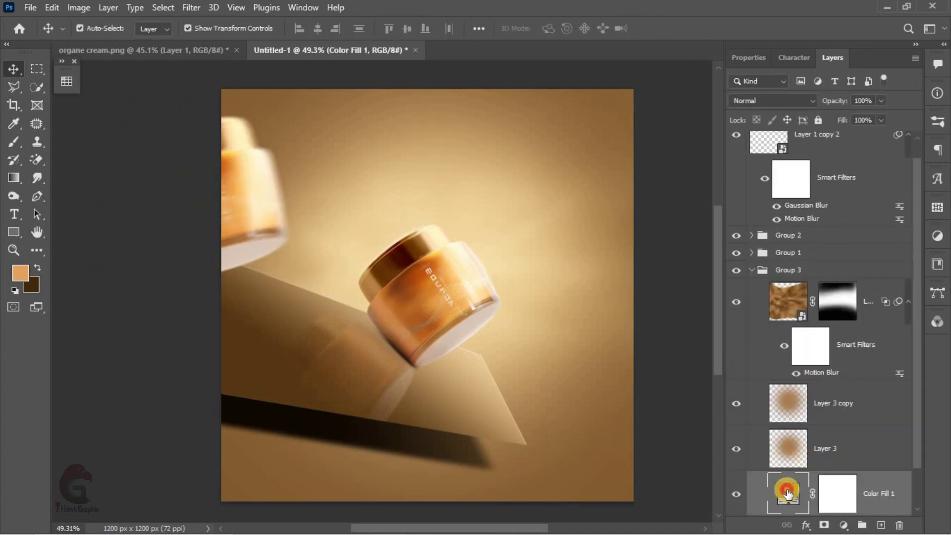
Step: Change the Color Fill 1 backdrop colour to a darker brown
double_click(788, 492)
left_click(697, 242)
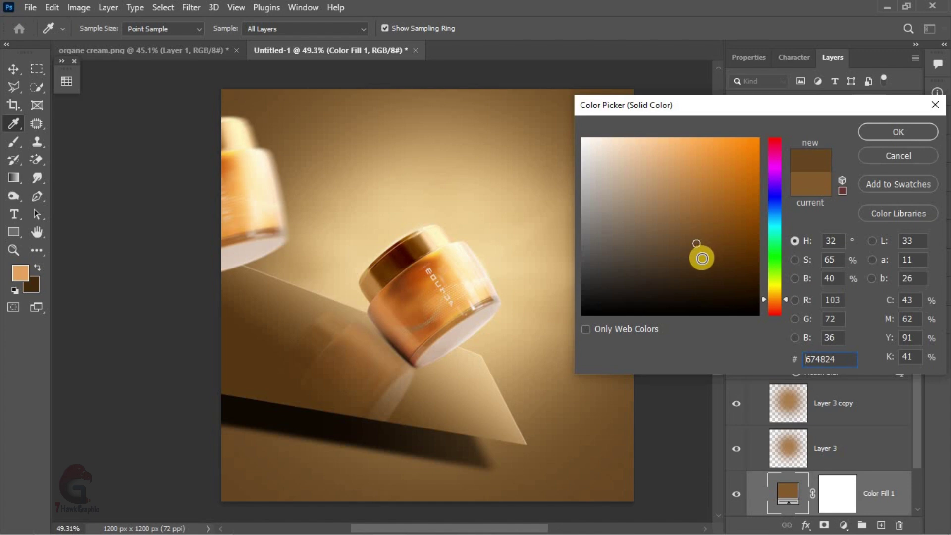
left_click(702, 258)
left_click_drag(733, 116, 795, 97)
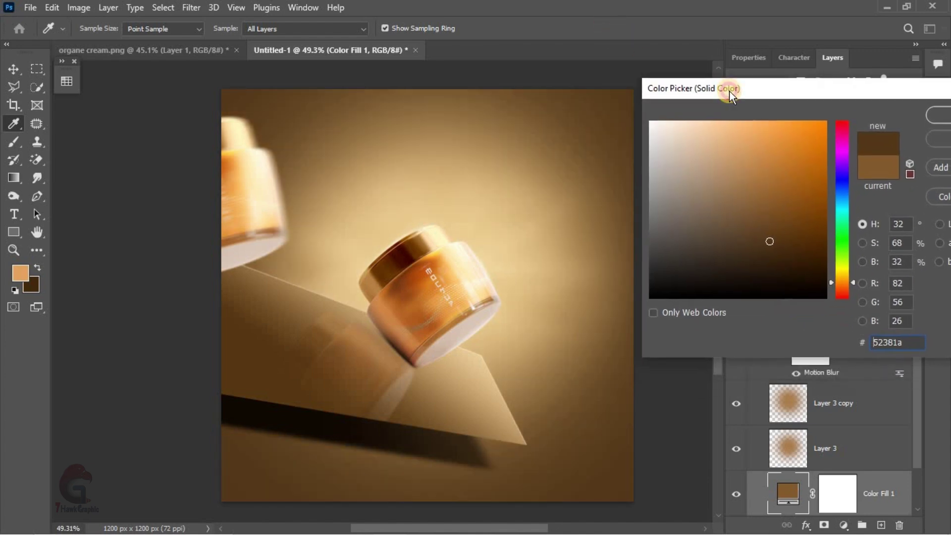
left_click_drag(745, 266, 758, 231)
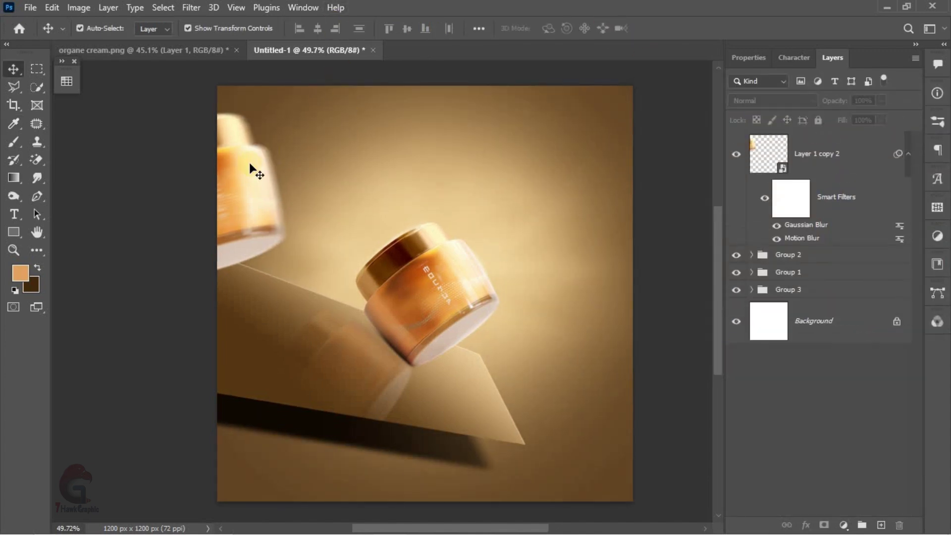
left_click(249, 163)
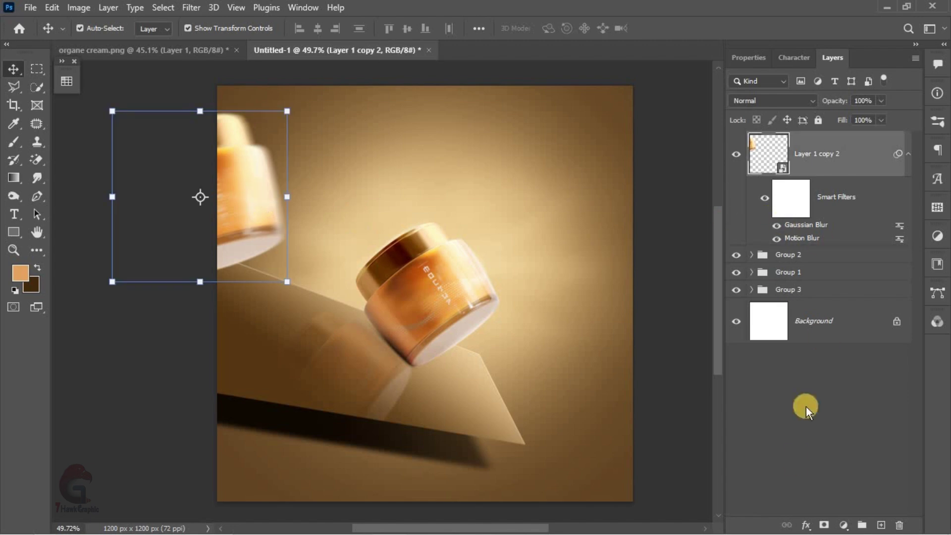
Step: Add an Exposure adjustment layer with exposure -1.26 and gamma 0.83
left_click(840, 527)
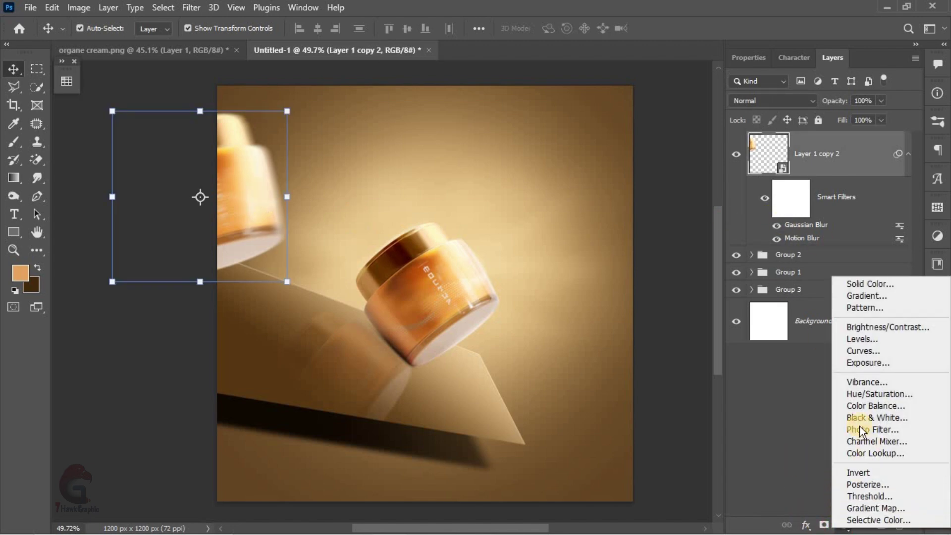
left_click(872, 363)
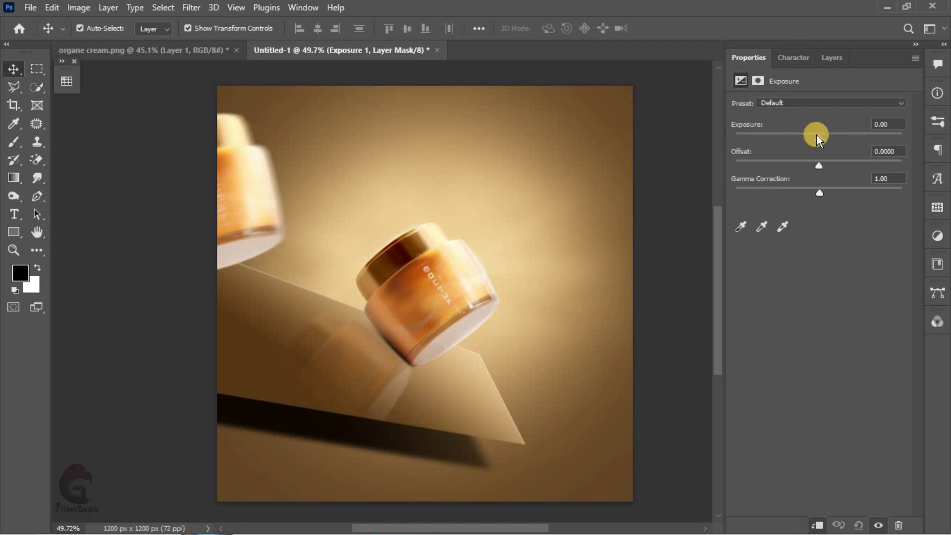
left_click_drag(817, 134, 805, 139)
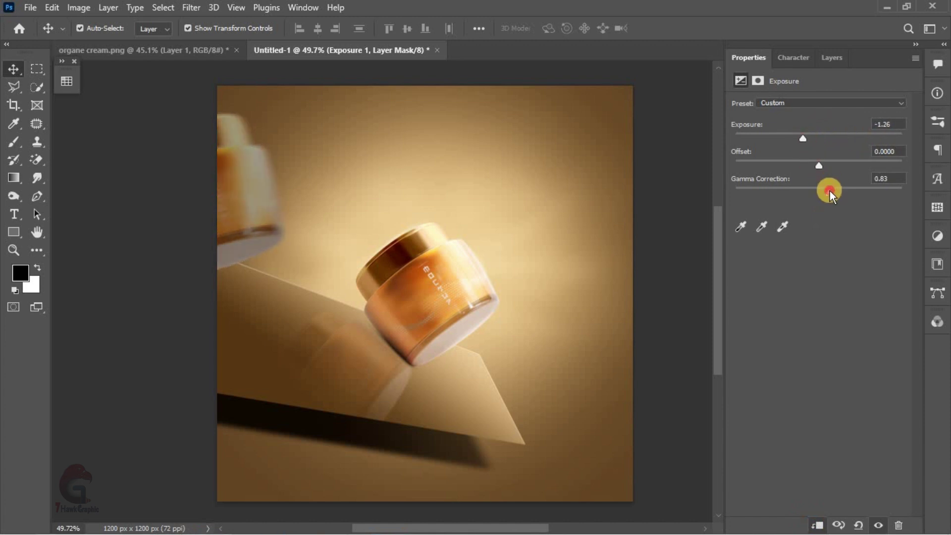
left_click(832, 58)
Step: Paint black at 100% brush opacity into the Exposure 1 mask over the upper-left area
left_click(14, 142)
mouse_move(286, 208)
left_mouse_down()
mouse_move(262, 203)
mouse_move(270, 211)
left_mouse_up()
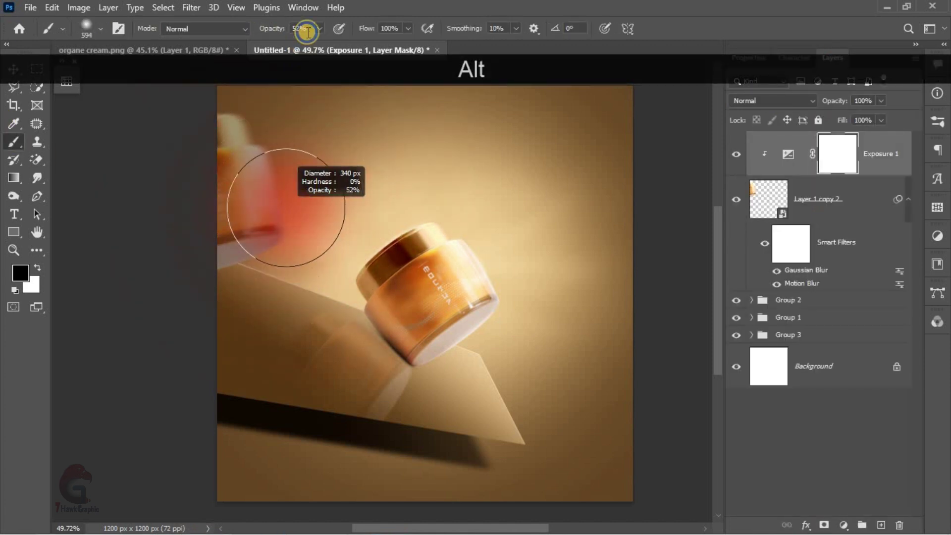
double_click(299, 28)
type("100")
key("Return")
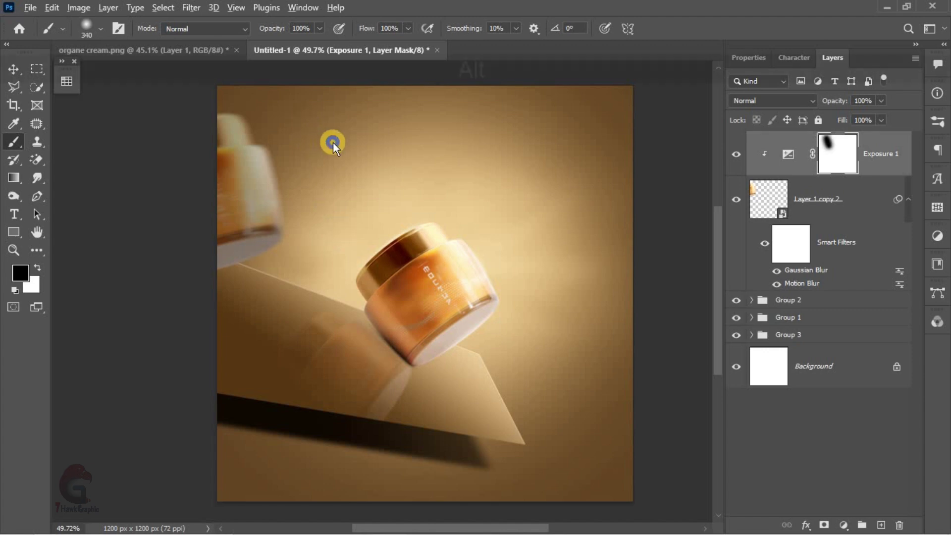
left_click_drag(331, 142, 346, 142)
left_click(299, 127)
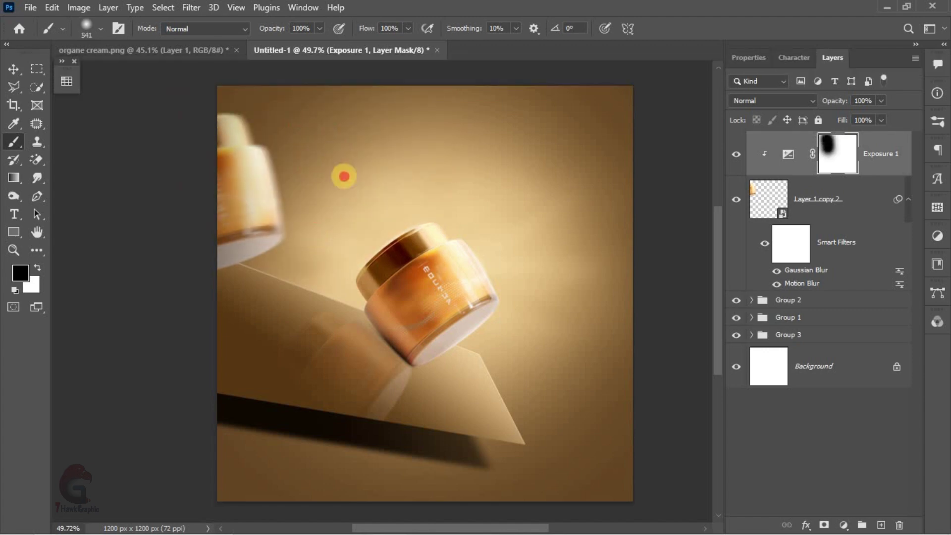
key("v")
left_click(536, 342)
left_click_drag(537, 327, 545, 330)
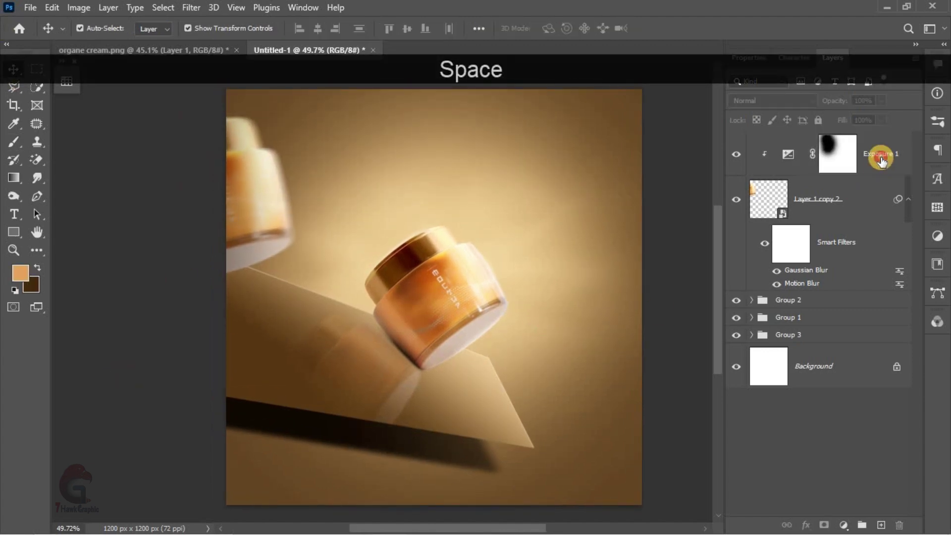
left_click(882, 160)
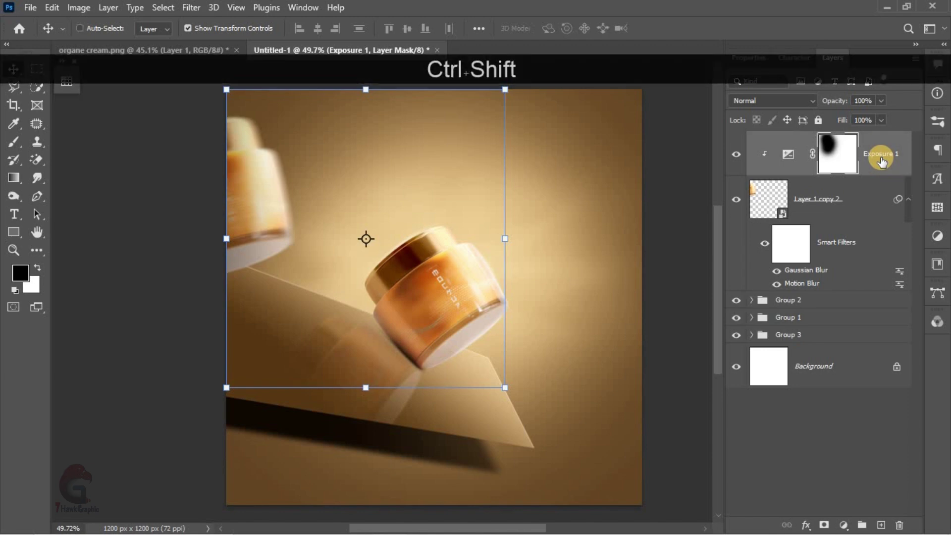
Step: Stamp the visible layers into Layer 9 and convert it to a smart object for Camera Raw
key("ctrl+shift+alt+e")
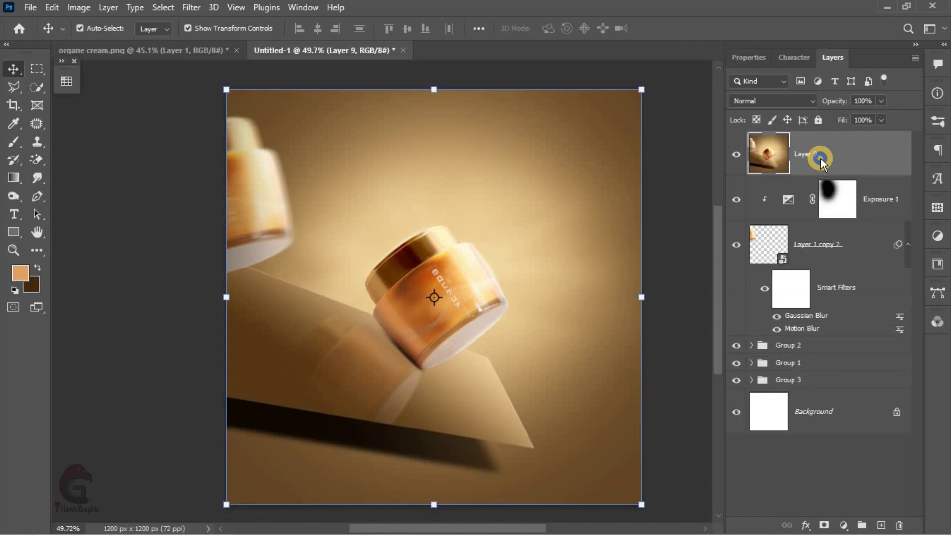
right_click(822, 159)
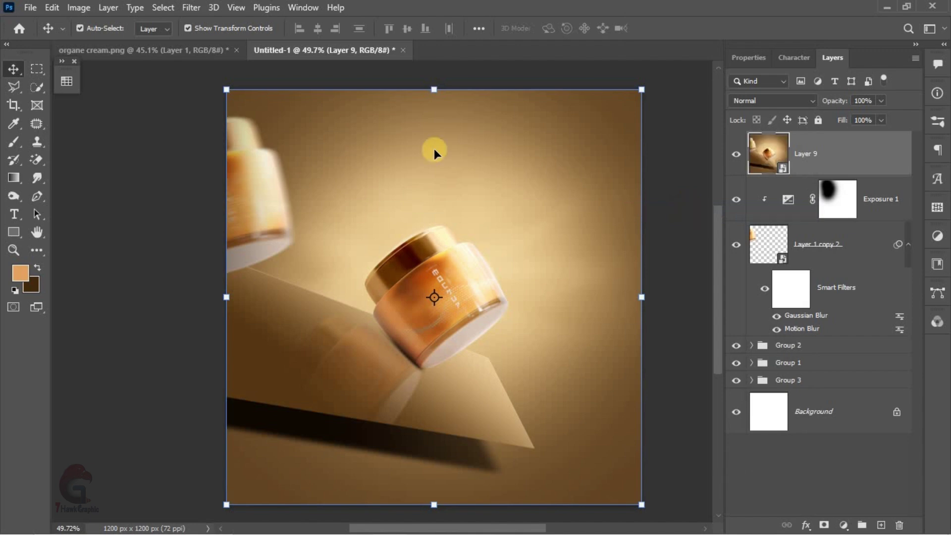
left_click(191, 8)
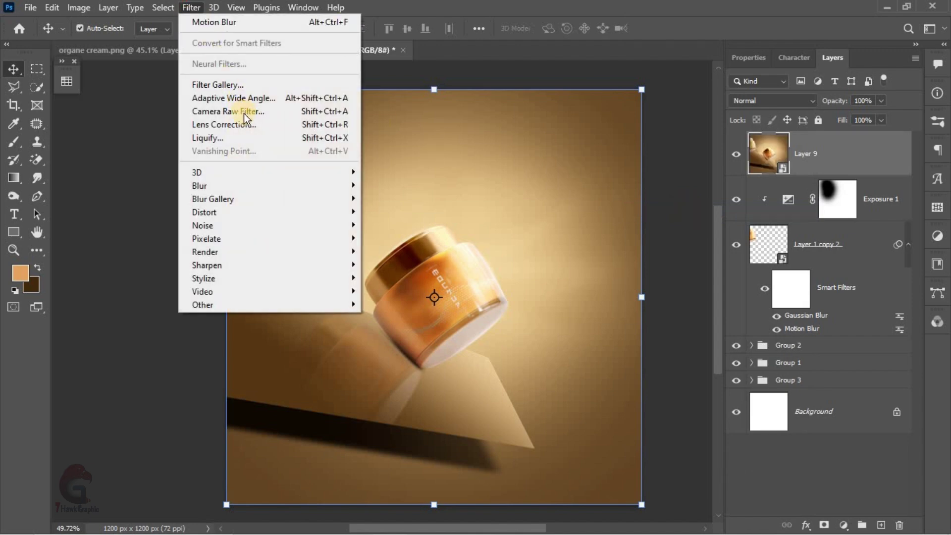
left_click(243, 112)
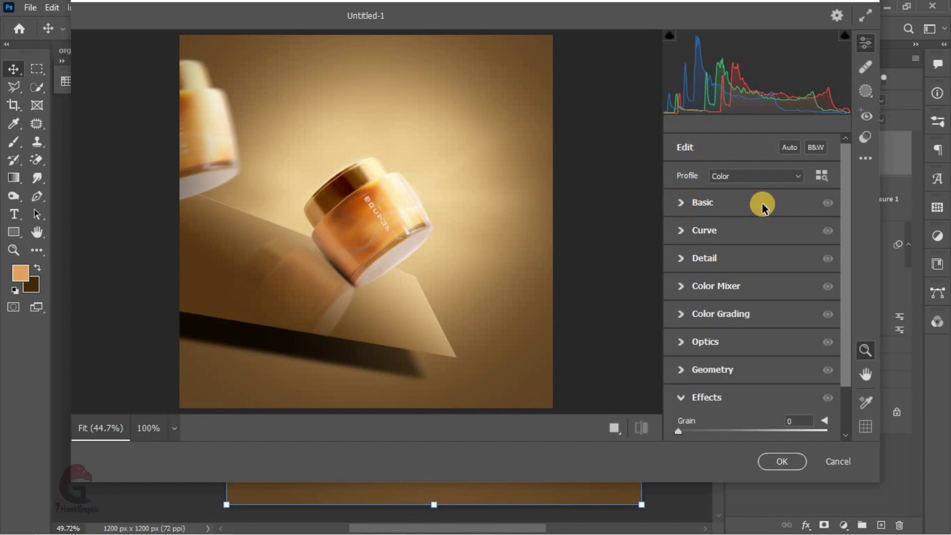
Step: In Camera Raw's Basic panel, slightly warm, brighten and add contrast to the image
left_click(758, 203)
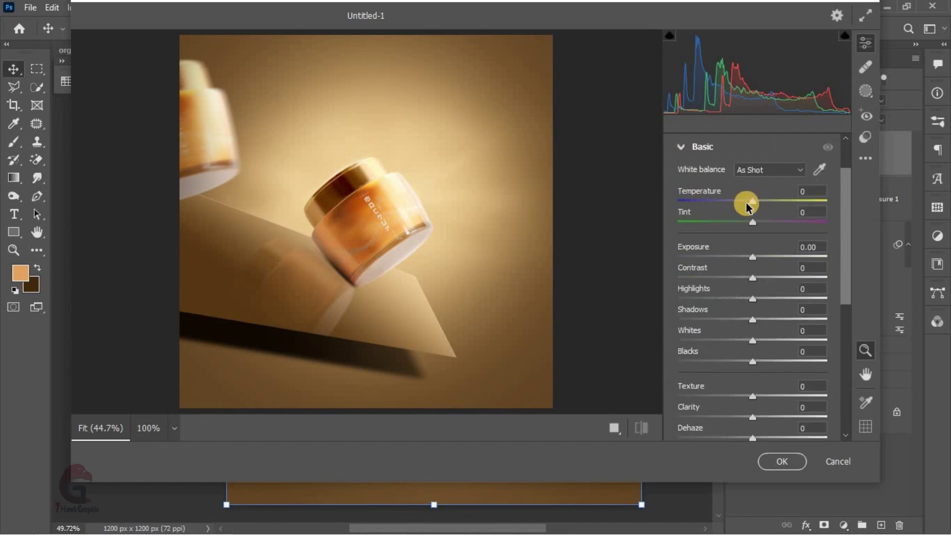
left_click_drag(752, 200, 756, 223)
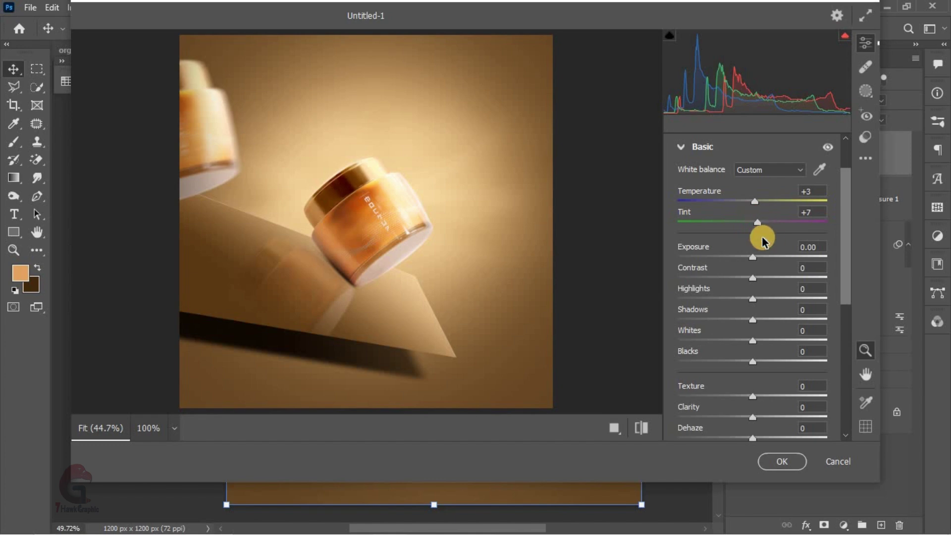
left_click_drag(753, 256, 760, 299)
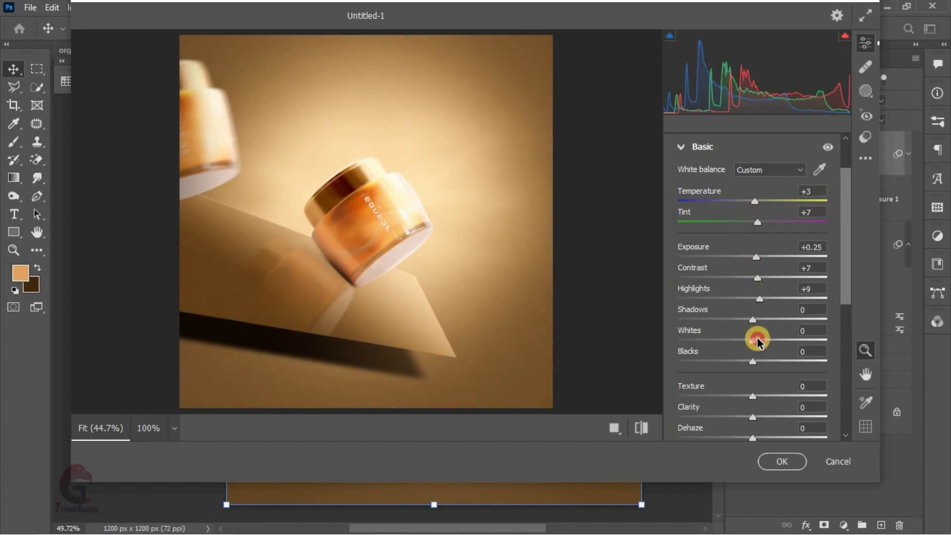
mouse_move(753, 341)
left_mouse_down()
mouse_move(761, 341)
mouse_move(759, 364)
left_mouse_up()
Step: Add a -34 vignette under Effects and apply the Camera Raw Filter
scroll(700, 382, "down", 5)
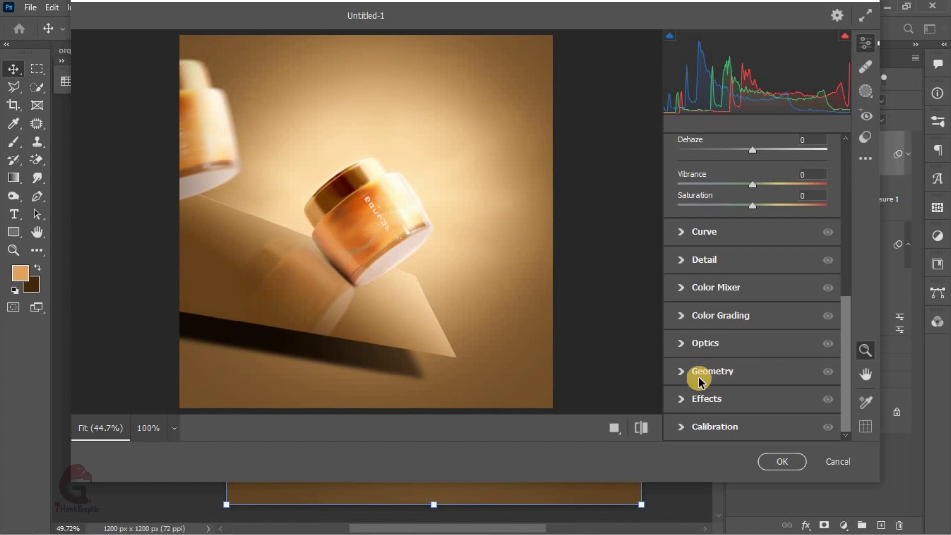
left_click(684, 400)
left_click_drag(754, 404, 738, 404)
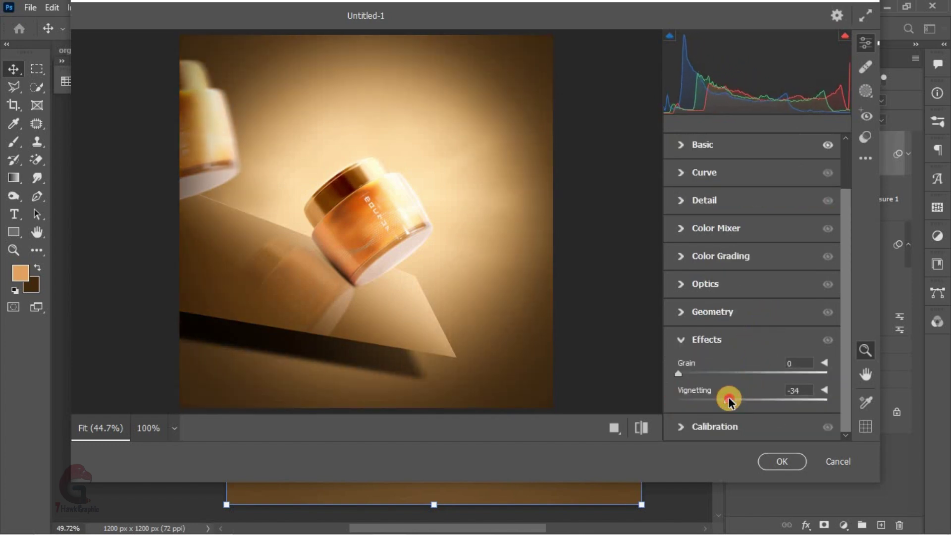
left_click(787, 461)
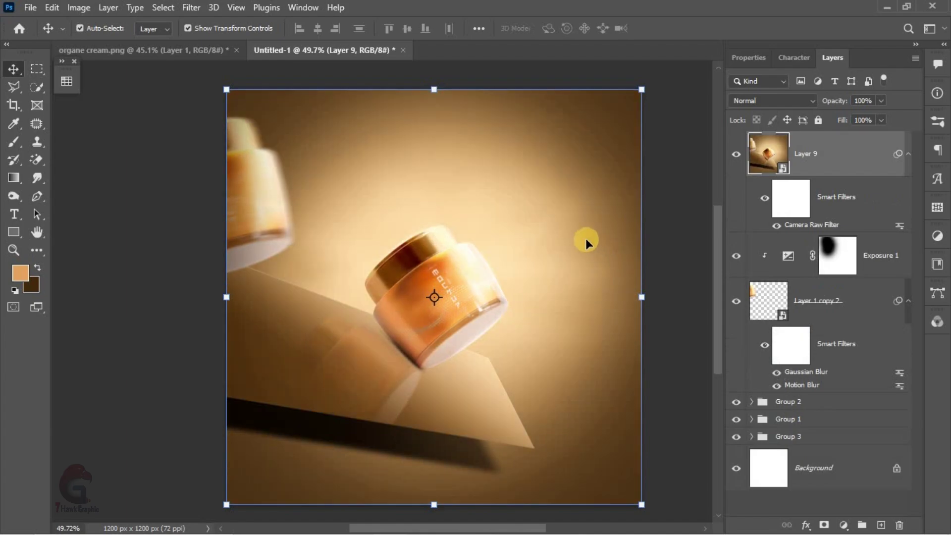